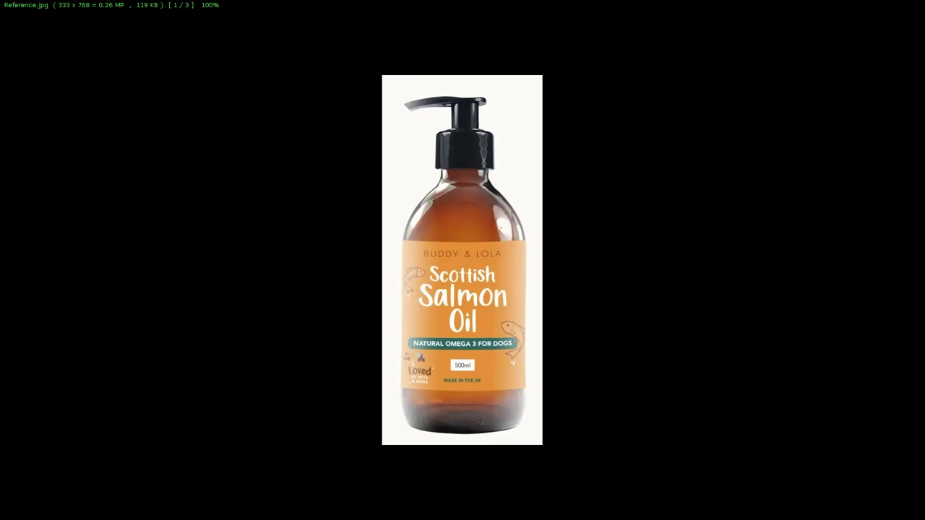
Open Reference.jpg from the Bottle Tutorial reference folder and examine the pump bottle's shape.
{"action": "key", "text": "Right"}
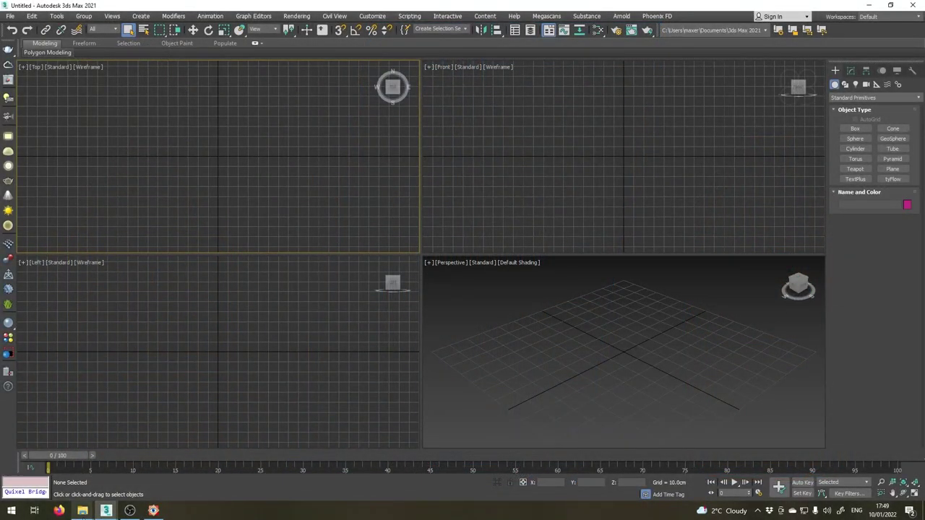
{"action": "mouse_move", "coordinate": [83, 510]}
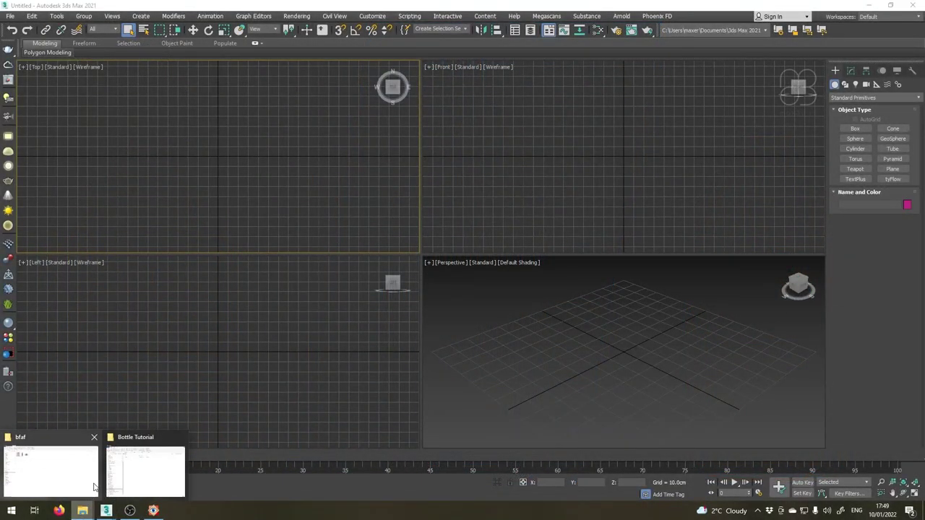
{"action": "left_click", "coordinate": [145, 474]}
{"action": "double_click", "coordinate": [253, 123]}
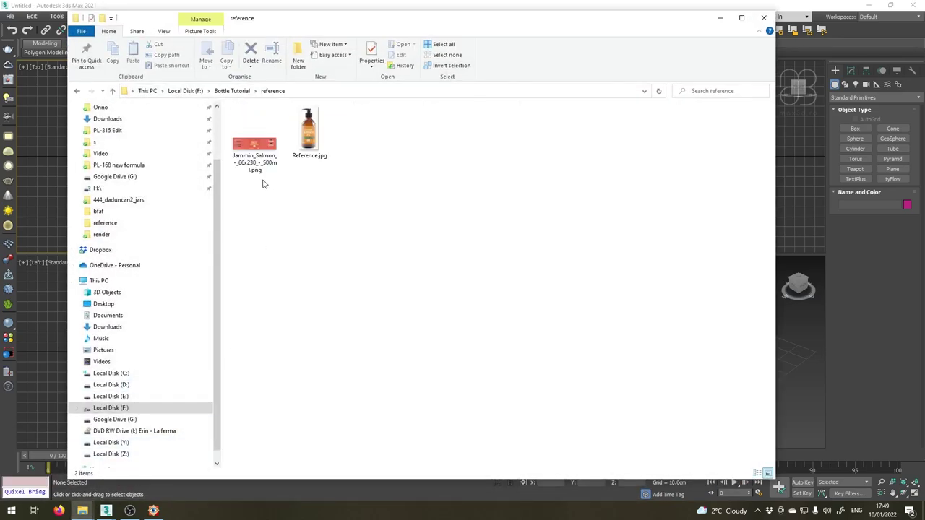
{"action": "left_click", "coordinate": [304, 148]}
{"action": "double_click", "coordinate": [304, 148]}
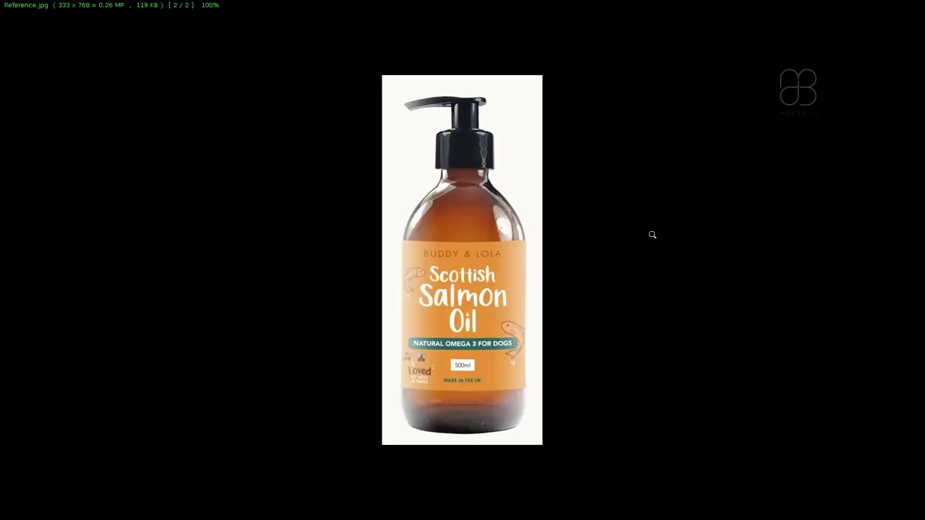
{"action": "scroll", "coordinate": [404, 260], "scroll_direction": "up", "scroll_amount": 1}
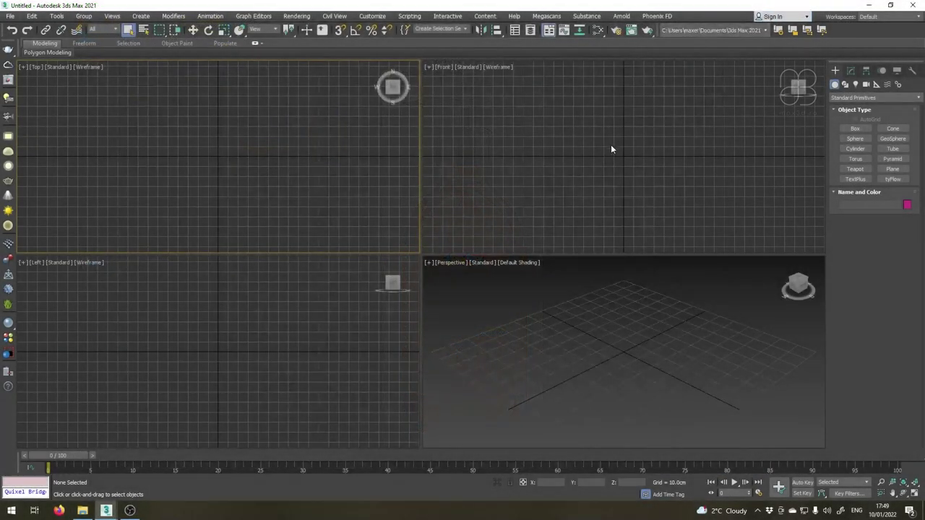
Check that the metric display units and the system unit scale are both set to centimeters.
{"action": "left_click", "coordinate": [611, 148]}
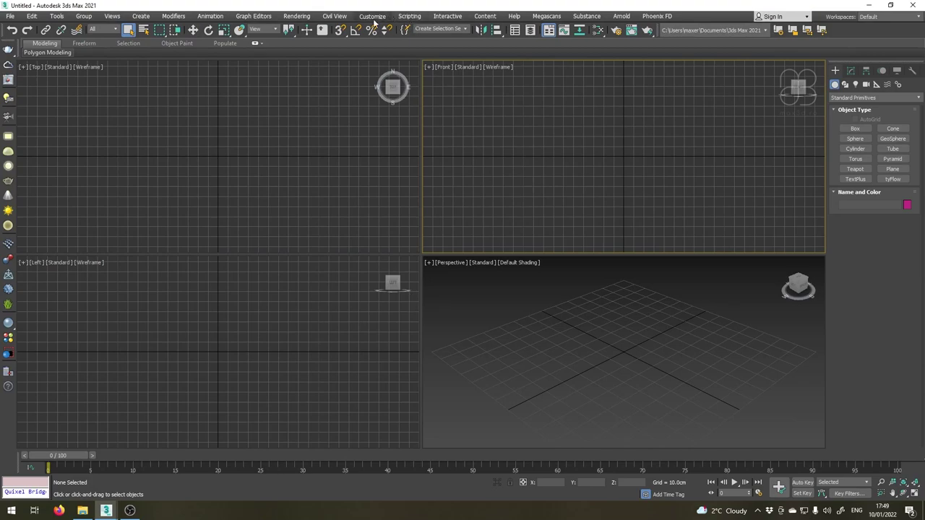
{"action": "left_click", "coordinate": [373, 16]}
{"action": "left_click", "coordinate": [380, 178]}
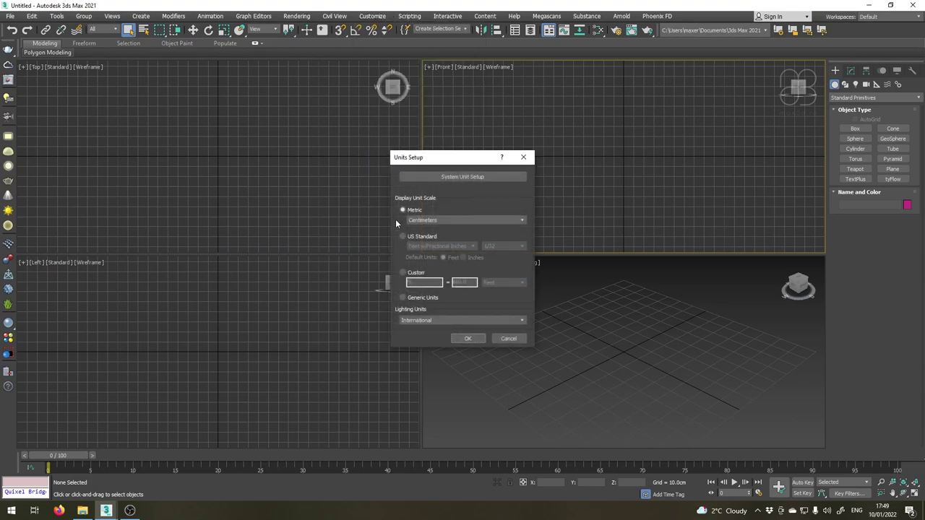
{"action": "left_click", "coordinate": [463, 176]}
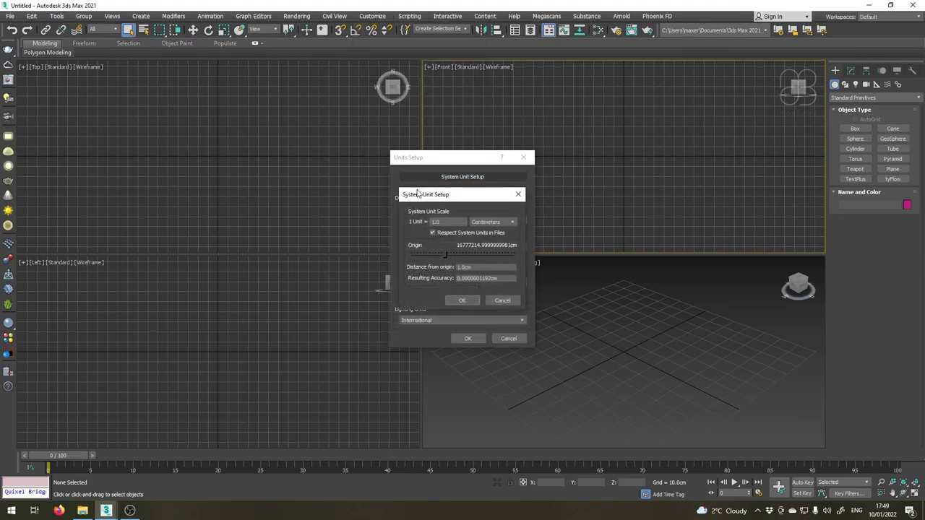
{"action": "left_click", "coordinate": [463, 300]}
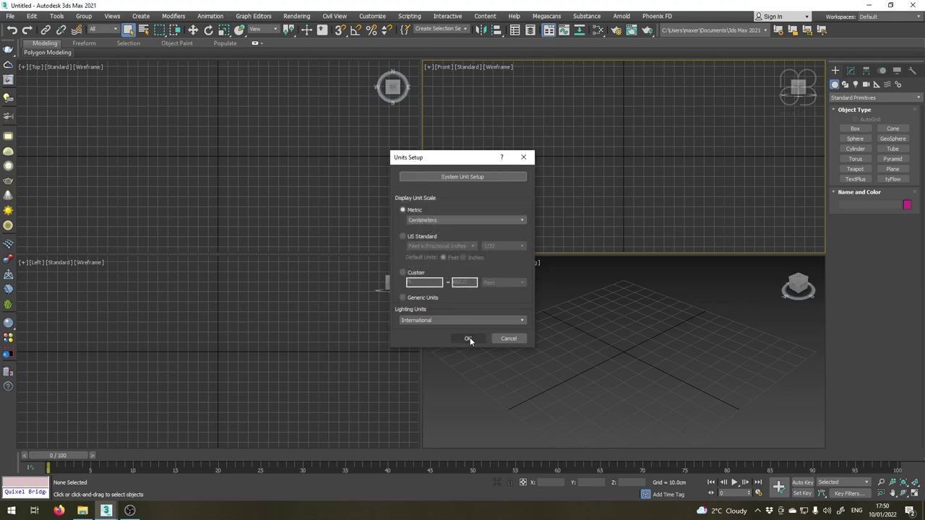
{"action": "left_click", "coordinate": [468, 338]}
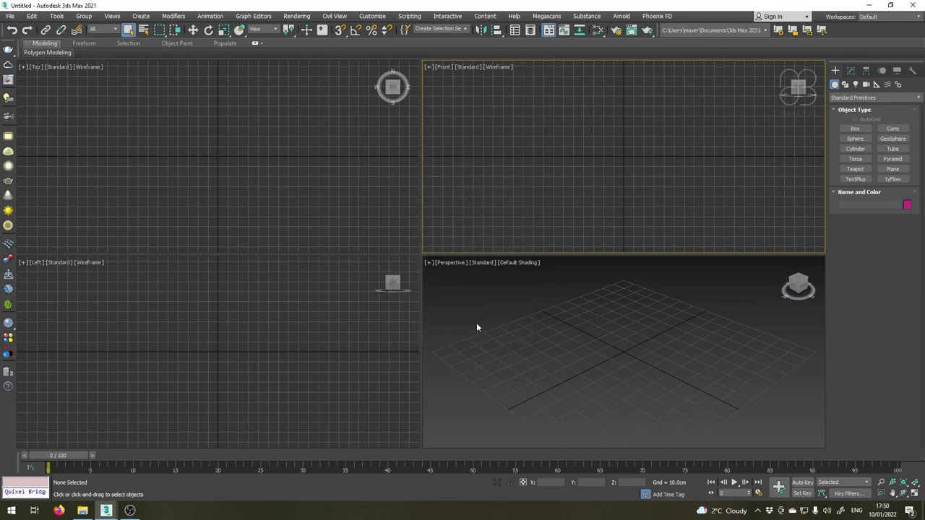
Draw an upright rectangular plane about 59 cm wide, centred on the vertical axis in the Front view.
{"action": "left_click", "coordinate": [893, 169]}
{"action": "mouse_move", "coordinate": [592, 78]}
{"action": "left_mouse_down"}
{"action": "mouse_move", "coordinate": [636, 154]}
{"action": "mouse_move", "coordinate": [654, 225]}
{"action": "left_mouse_up"}
{"action": "right_click", "coordinate": [653, 219]}
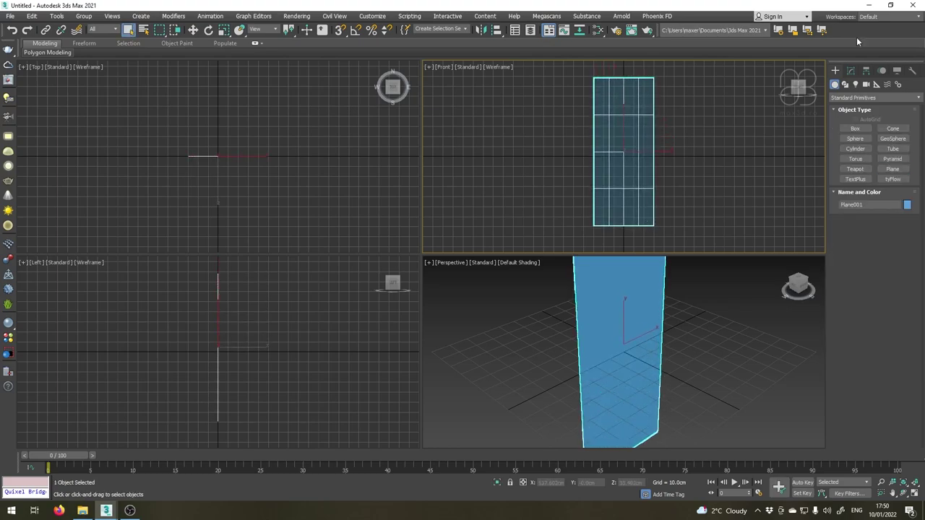
Set the plane's length to 20 cm and its width to 10 cm.
{"action": "left_click", "coordinate": [850, 70]}
{"action": "left_click", "coordinate": [886, 215]}
{"action": "double_click", "coordinate": [895, 214]}
{"action": "type", "text": "20"}
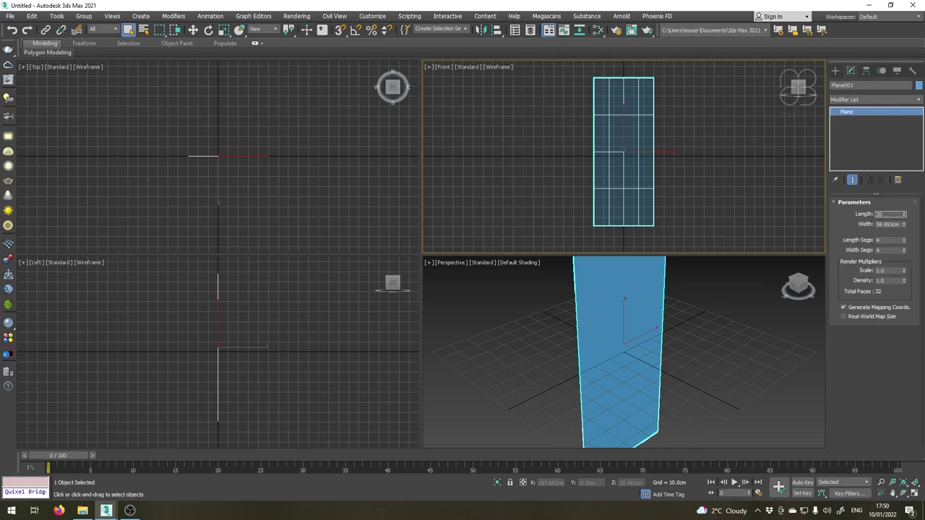
{"action": "key", "text": "Tab"}
{"action": "type", "text": "10"}
{"action": "key", "text": "Return"}
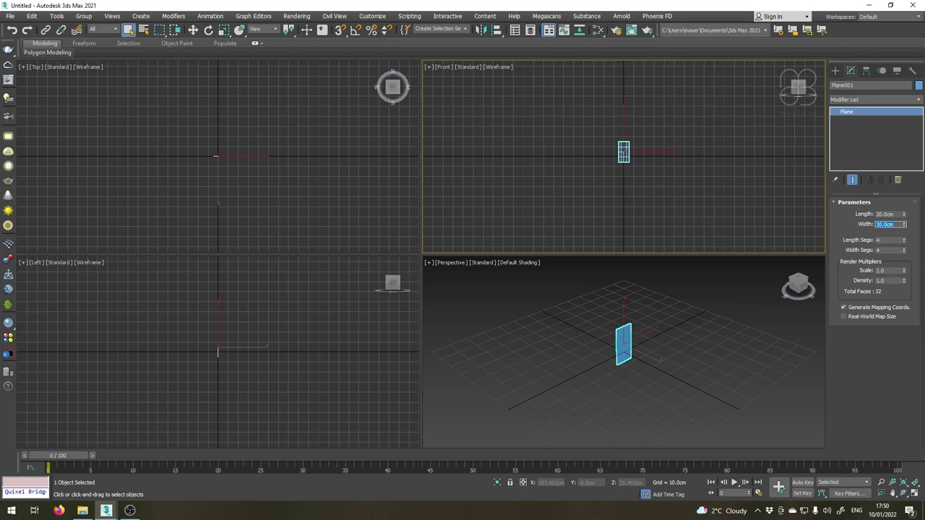
Reset the plane's Z position to 0 cm and maximize the Perspective view.
{"action": "right_click", "coordinate": [704, 409]}
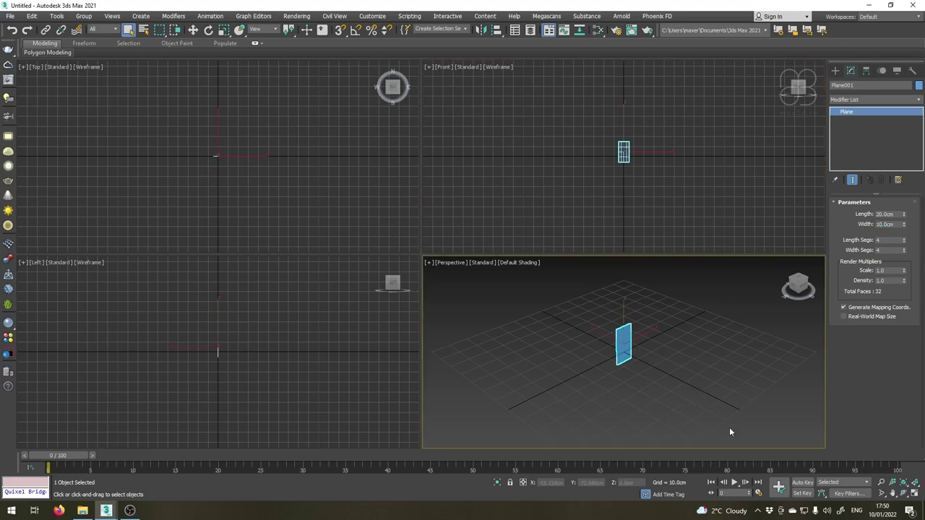
{"action": "left_click", "coordinate": [916, 483]}
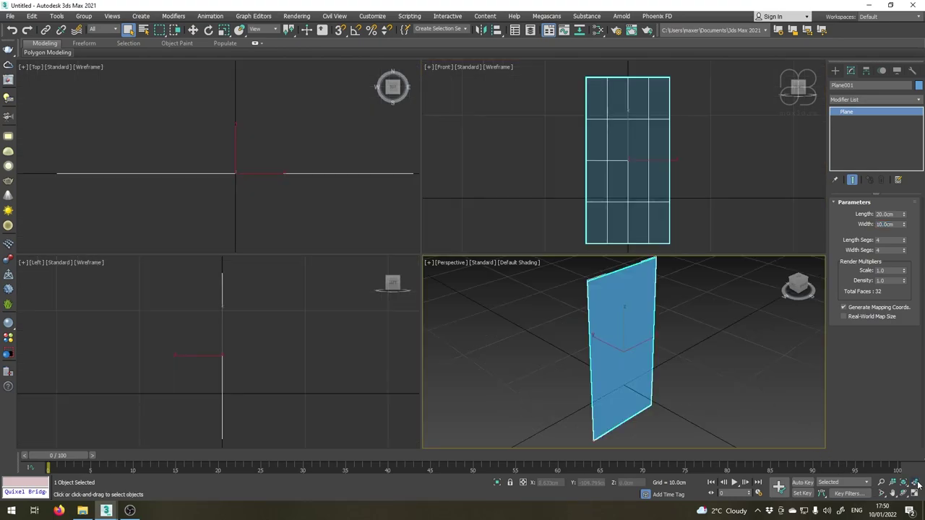
{"action": "left_click", "coordinate": [193, 29]}
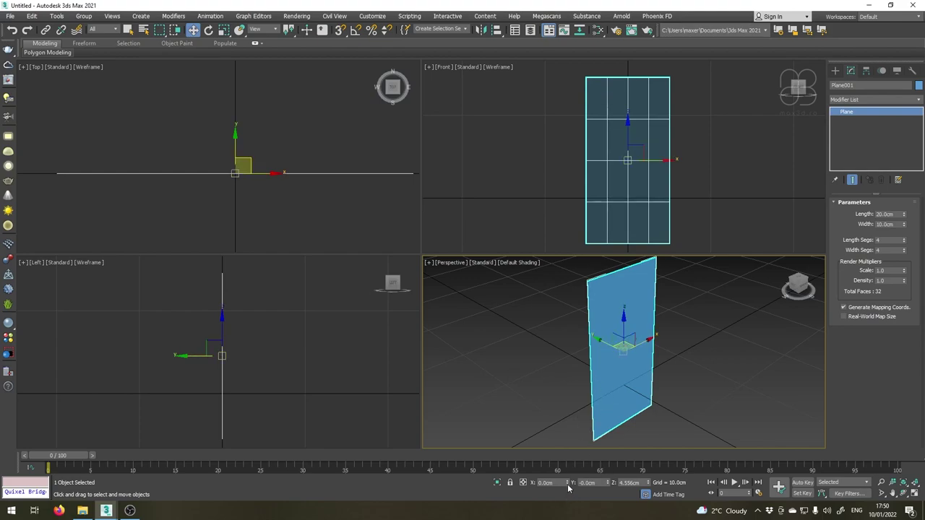
{"action": "right_click", "coordinate": [649, 482]}
{"action": "scroll", "coordinate": [661, 360], "scroll_direction": "up", "scroll_amount": 2}
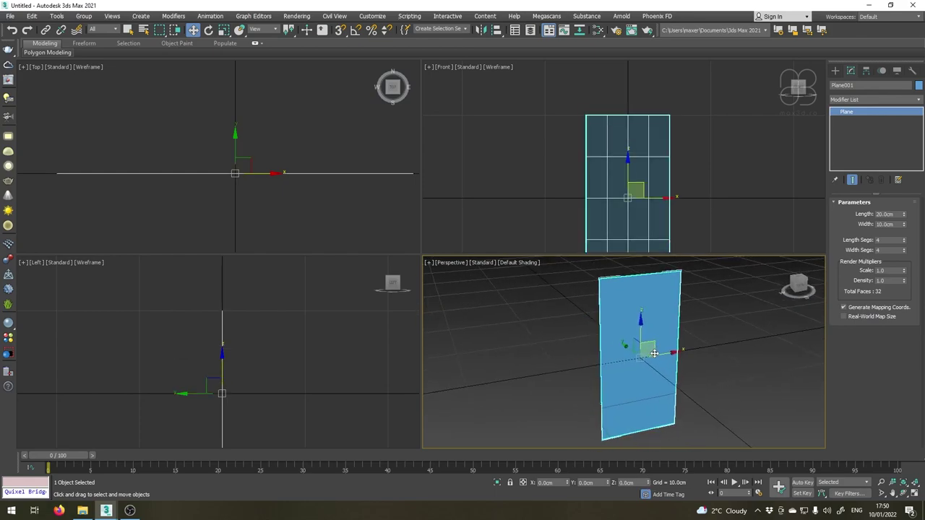
{"action": "left_click", "coordinate": [915, 492]}
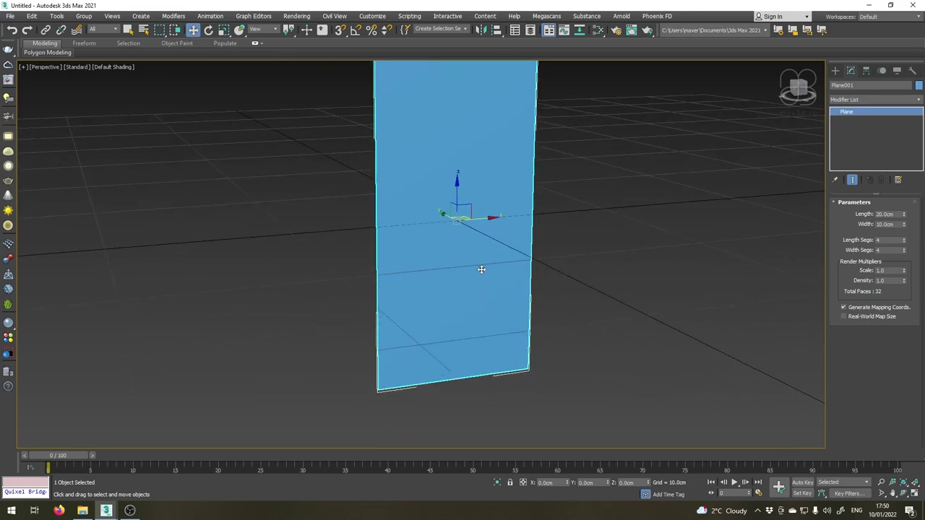
{"action": "middle_click_drag", "start_coordinate": [433, 405], "coordinate": [450, 394], "text": "alt"}
{"action": "middle_click_drag", "start_coordinate": [474, 276], "coordinate": [440, 390]}
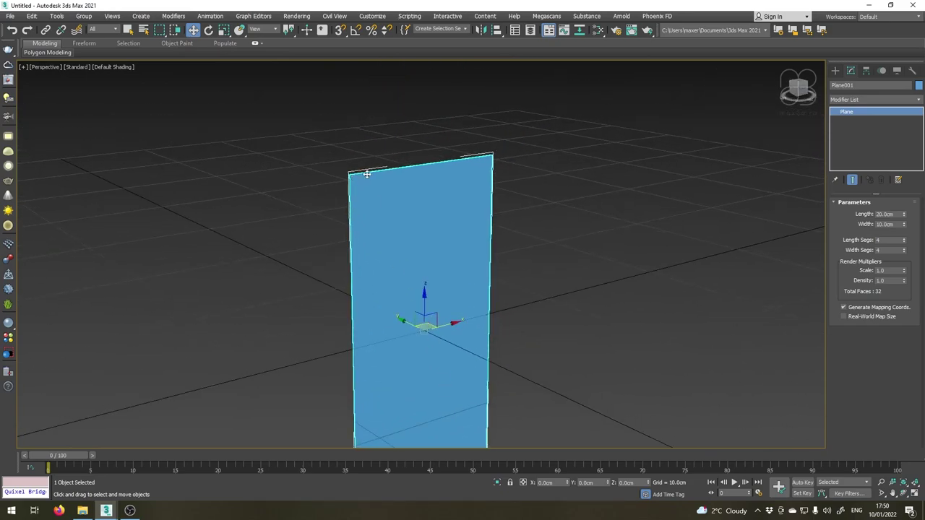
{"action": "middle_click_drag", "start_coordinate": [383, 172], "coordinate": [456, 134]}
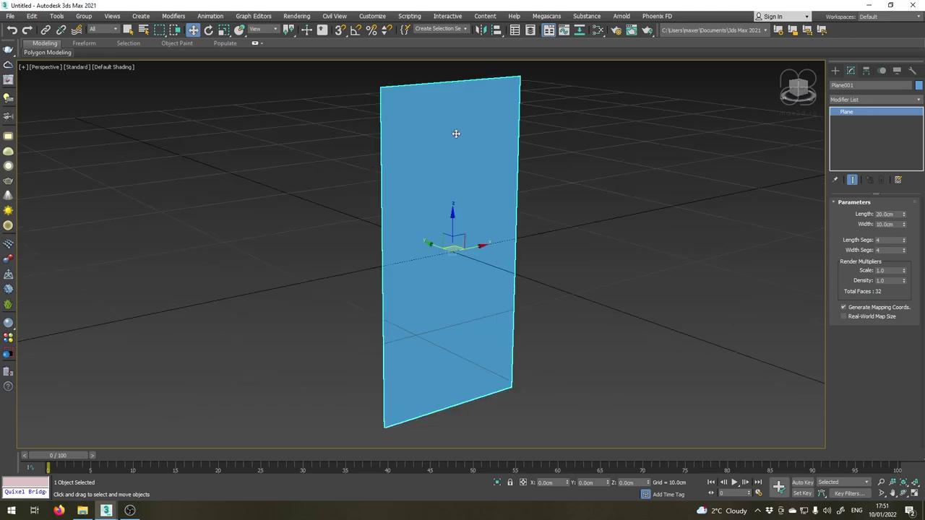
{"action": "middle_click_drag", "start_coordinate": [510, 304], "coordinate": [522, 311], "text": "alt"}
{"action": "middle_click_drag", "start_coordinate": [423, 237], "coordinate": [454, 260]}
{"action": "scroll", "coordinate": [449, 244], "scroll_direction": "down", "scroll_amount": 3}
Open the material editor and switch it from Slate to Compact mode.
{"action": "key", "text": "m"}
{"action": "left_click", "coordinate": [388, 120]}
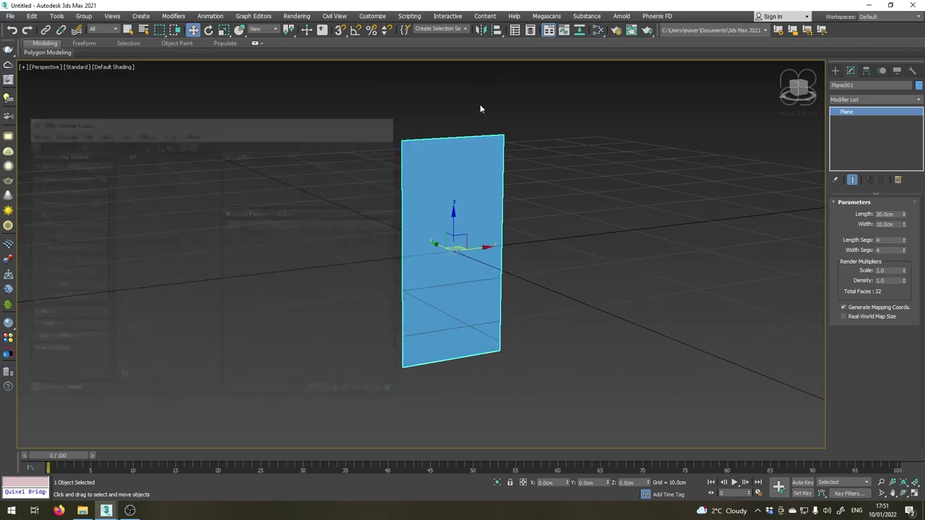
{"action": "left_click", "coordinate": [599, 30]}
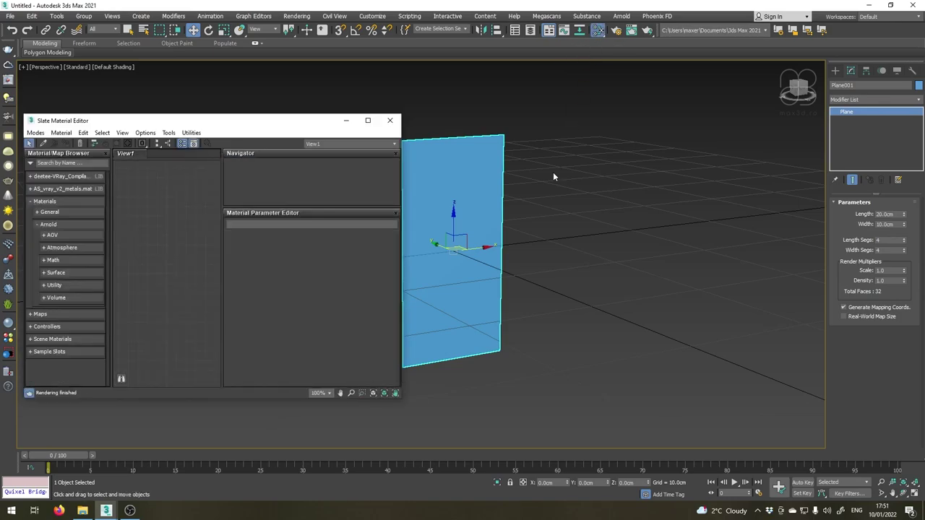
{"action": "left_click_drag", "start_coordinate": [198, 123], "coordinate": [243, 128]}
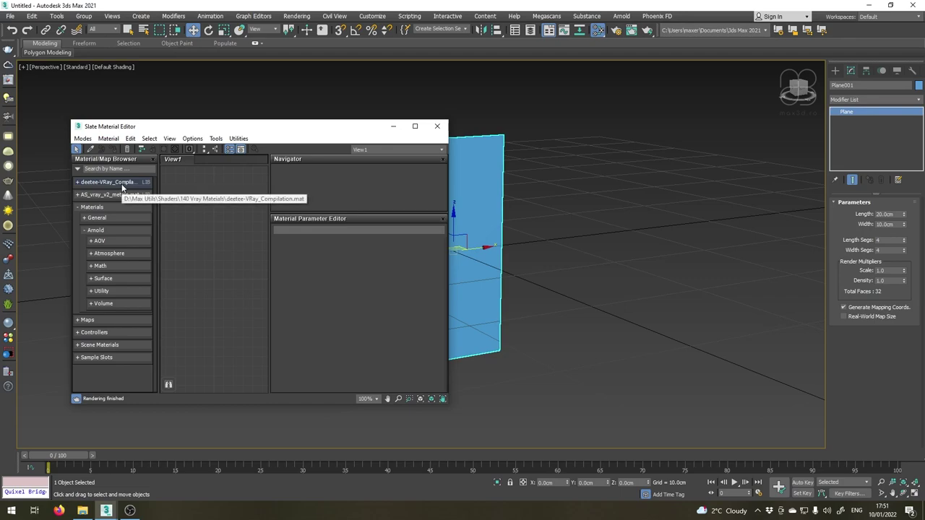
{"action": "left_click", "coordinate": [84, 138]}
{"action": "left_click", "coordinate": [112, 149]}
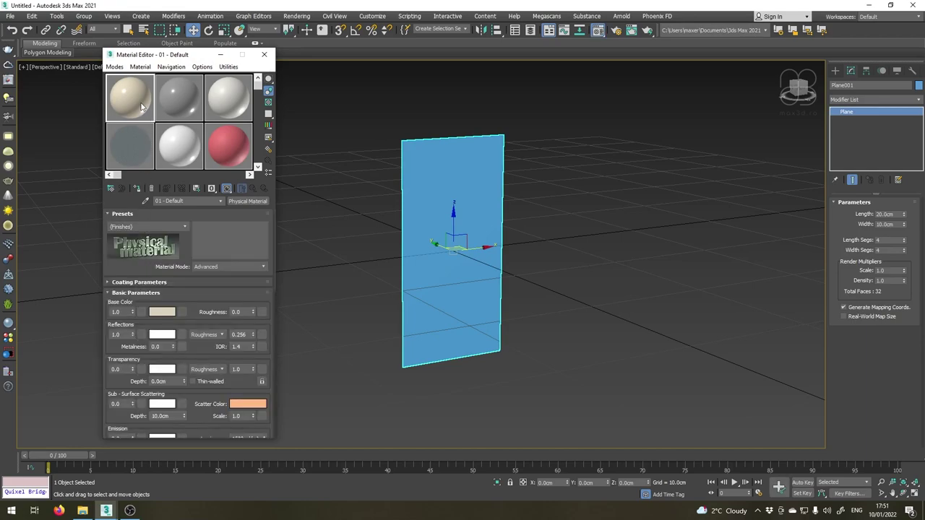
Load Reference.jpg as a bitmap for the base color of material 01 - Default and apply the material to the plane.
{"action": "left_click", "coordinate": [182, 315]}
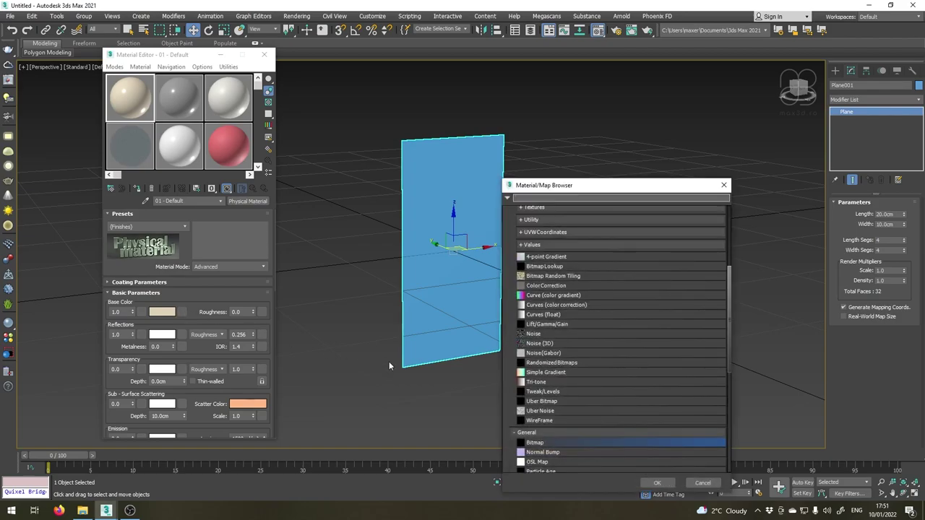
{"action": "double_click", "coordinate": [535, 444]}
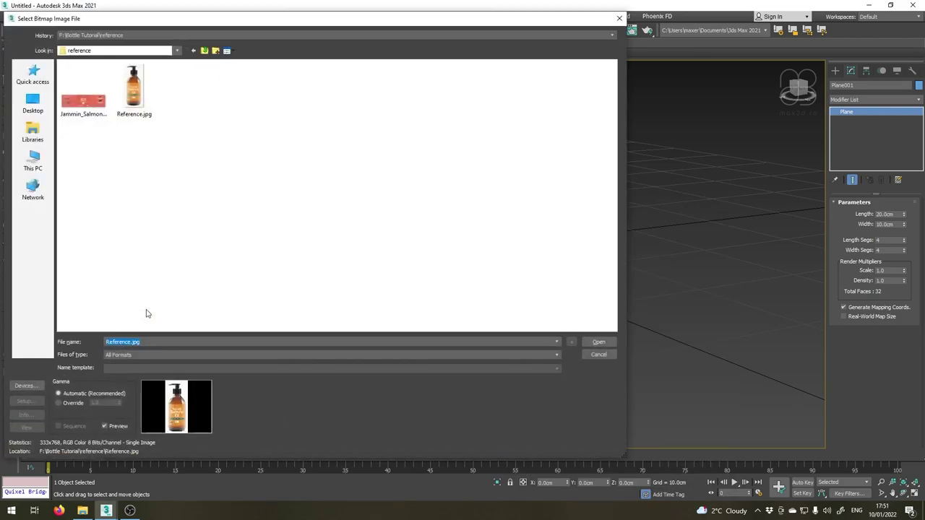
{"action": "left_click", "coordinate": [132, 95]}
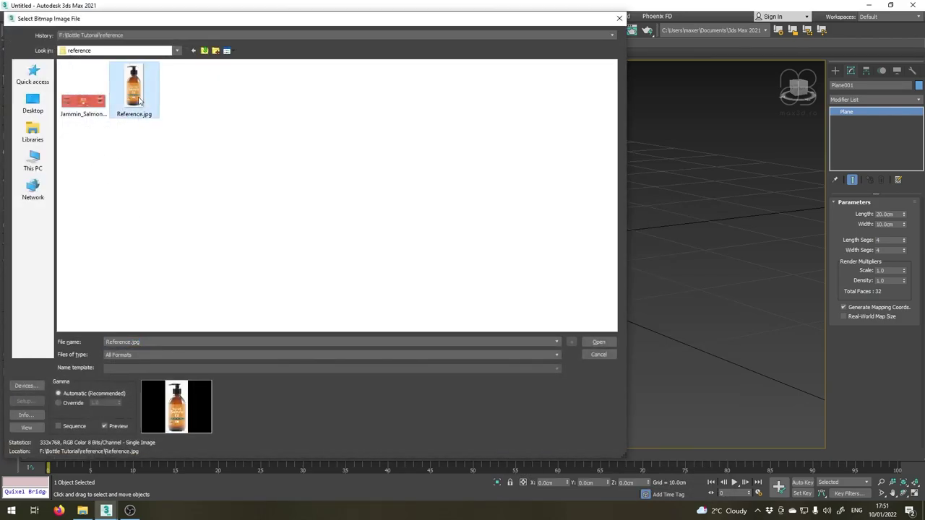
{"action": "left_click", "coordinate": [598, 342]}
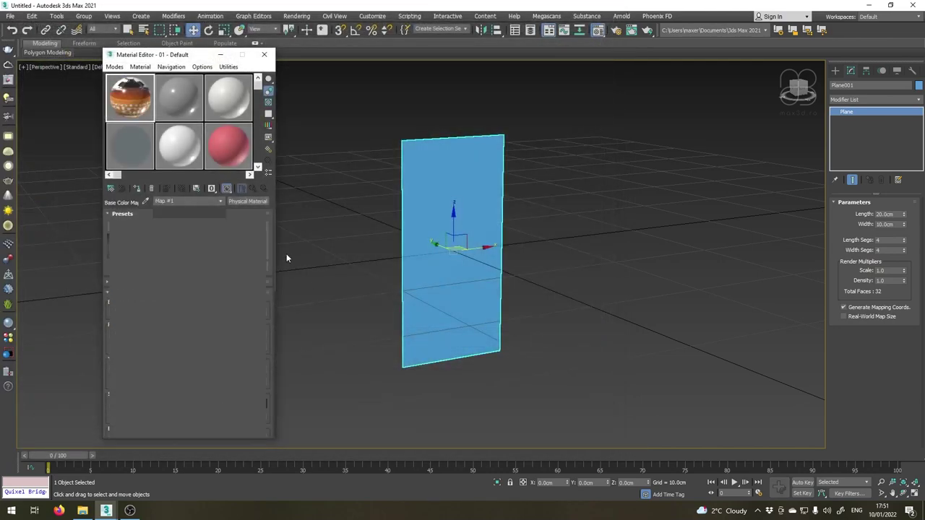
{"action": "left_click_drag", "start_coordinate": [139, 112], "coordinate": [462, 222]}
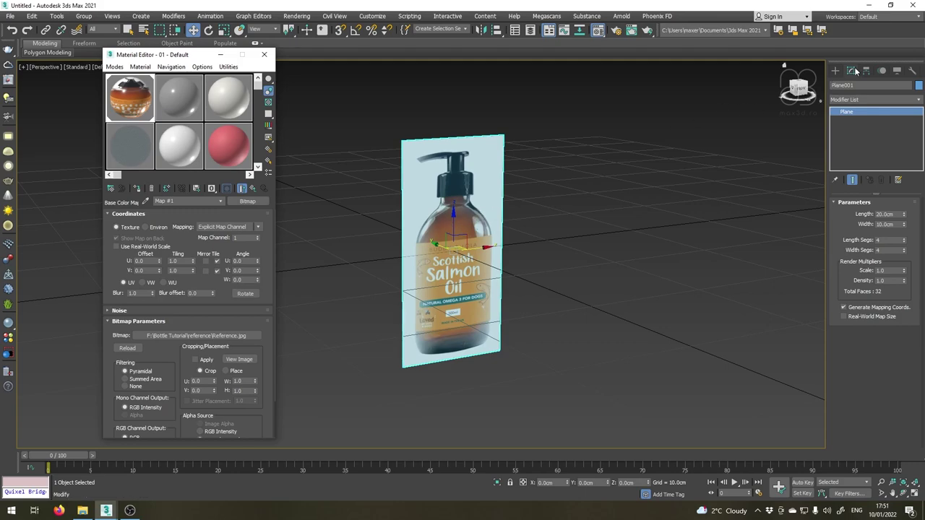
Add a UVW Map modifier to the reference plane and bring its alignment options into view.
{"action": "middle_click_drag", "start_coordinate": [482, 284], "coordinate": [492, 285]}
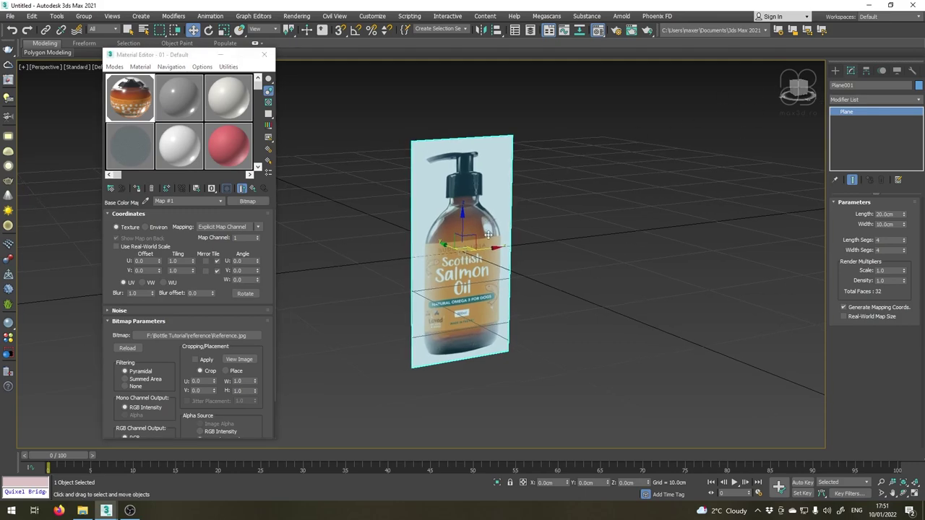
{"action": "middle_click_drag", "start_coordinate": [484, 240], "coordinate": [449, 235], "text": "alt"}
{"action": "scroll", "coordinate": [465, 256], "scroll_direction": "up", "scroll_amount": 3}
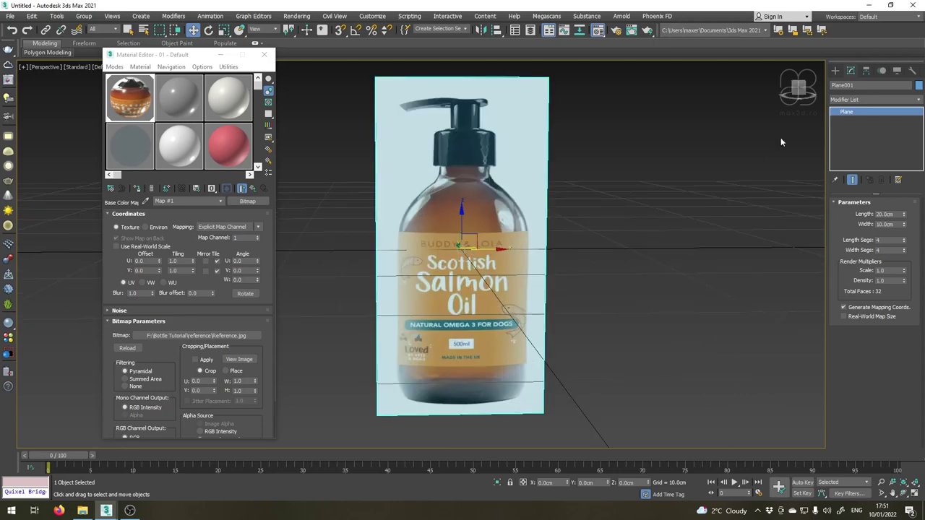
{"action": "left_click", "coordinate": [920, 100]}
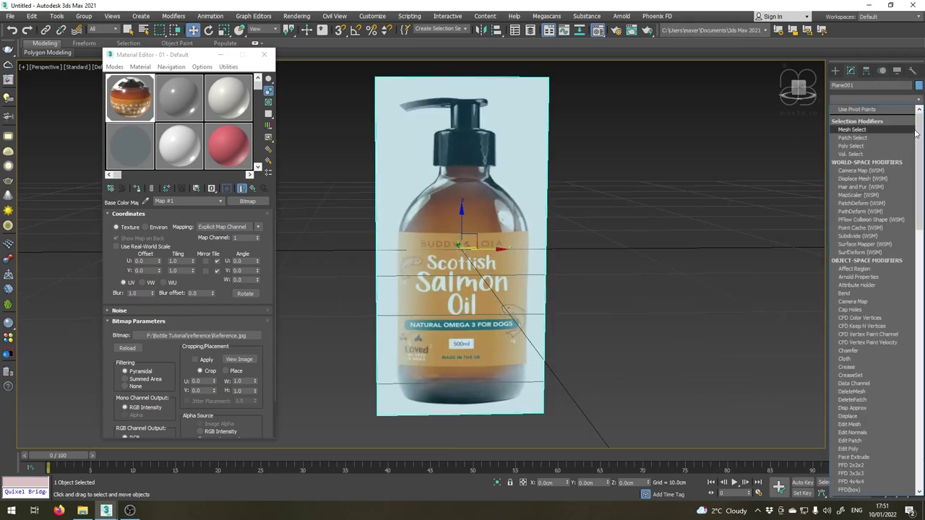
{"action": "left_click_drag", "start_coordinate": [919, 130], "coordinate": [914, 400]}
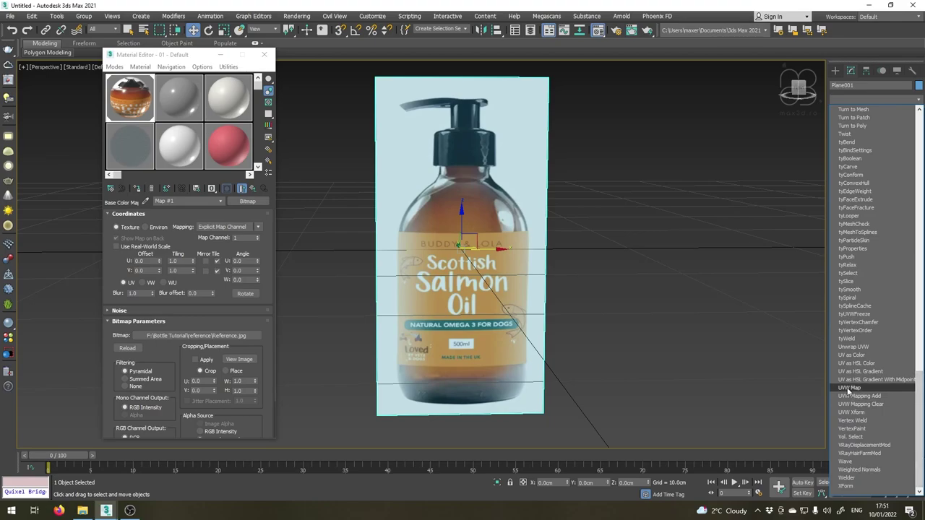
{"action": "left_click", "coordinate": [850, 388]}
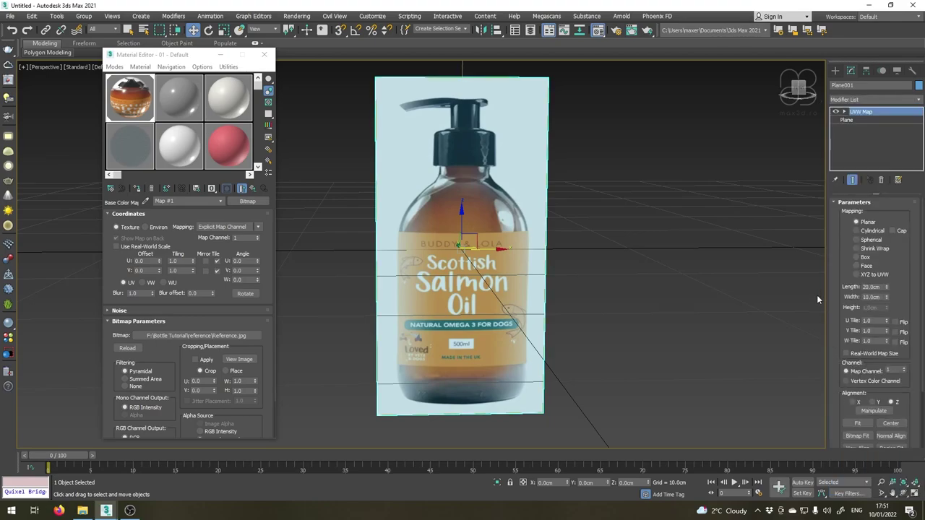
{"action": "left_click_drag", "start_coordinate": [837, 426], "coordinate": [831, 323]}
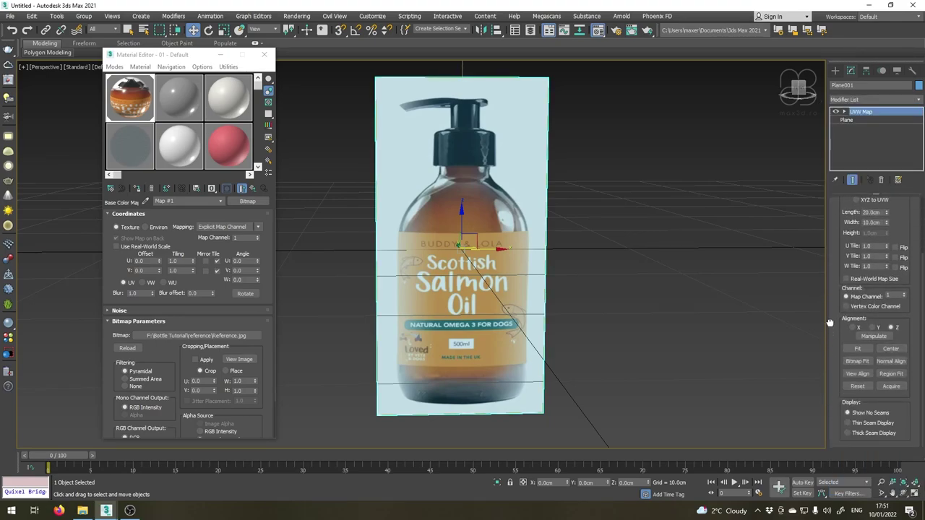
Fit the plane's UVW mapping to the proportions of the Reference.jpg bitmap.
{"action": "left_click", "coordinate": [858, 362]}
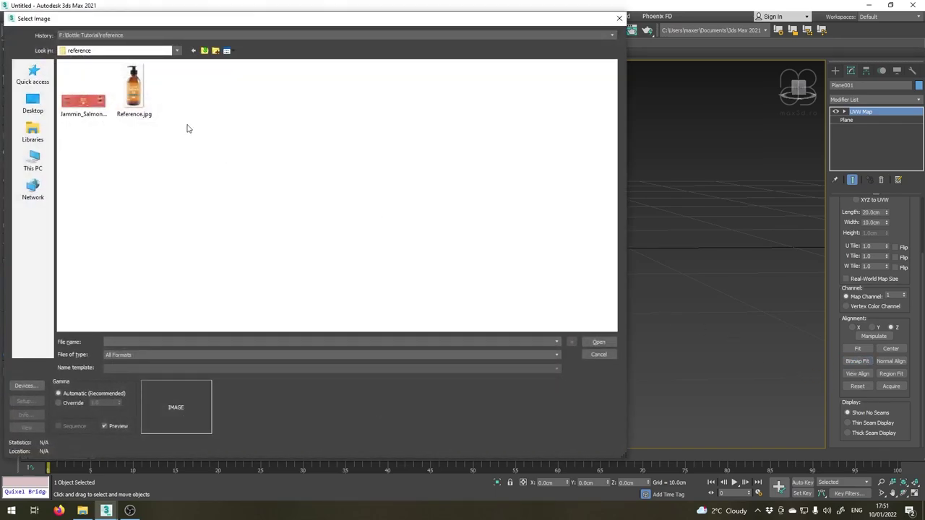
{"action": "left_click", "coordinate": [135, 90]}
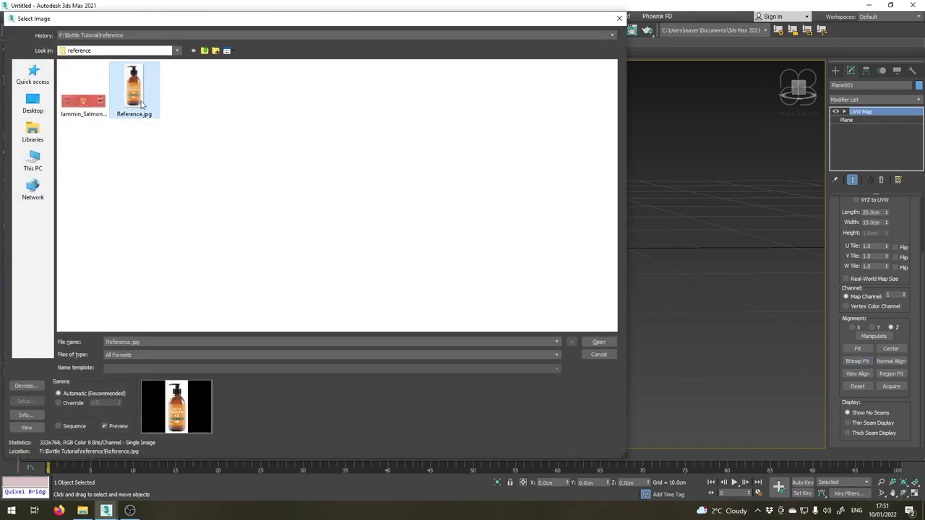
{"action": "left_click", "coordinate": [594, 343]}
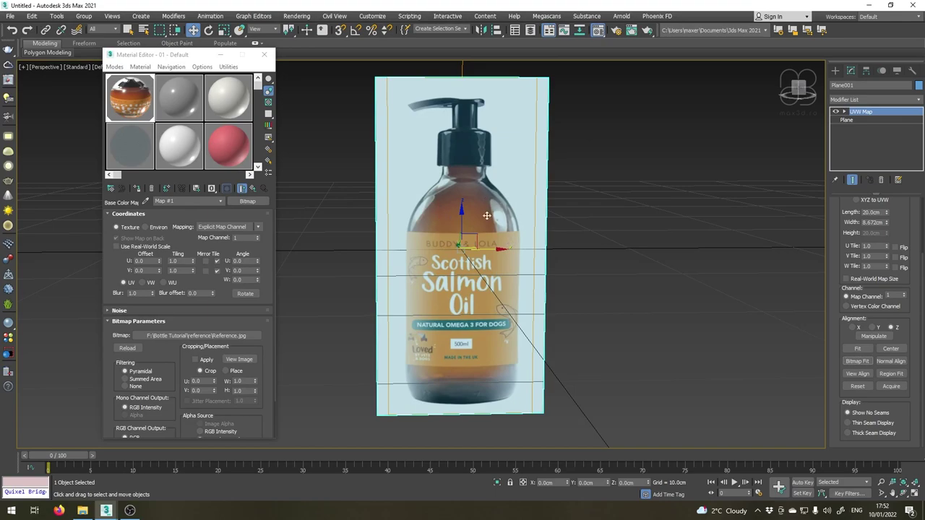
Raise the reference plane along Z to about 9.25 cm so the bottle's base sits near the ground grid.
{"action": "mouse_move", "coordinate": [472, 173]}
{"action": "middle_mouse_down"}
{"action": "mouse_move", "coordinate": [467, 217]}
{"action": "mouse_move", "coordinate": [466, 180]}
{"action": "middle_mouse_up"}
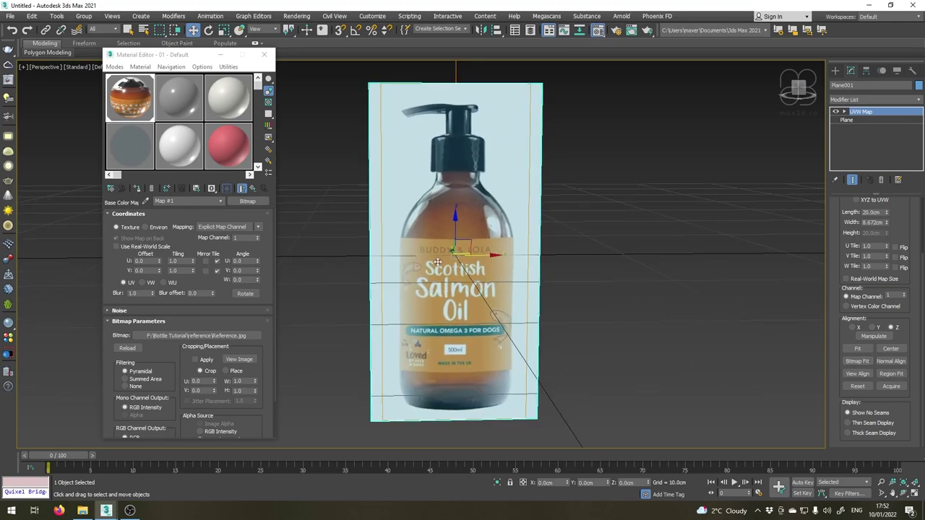
{"action": "scroll", "coordinate": [431, 264], "scroll_direction": "down", "scroll_amount": 4}
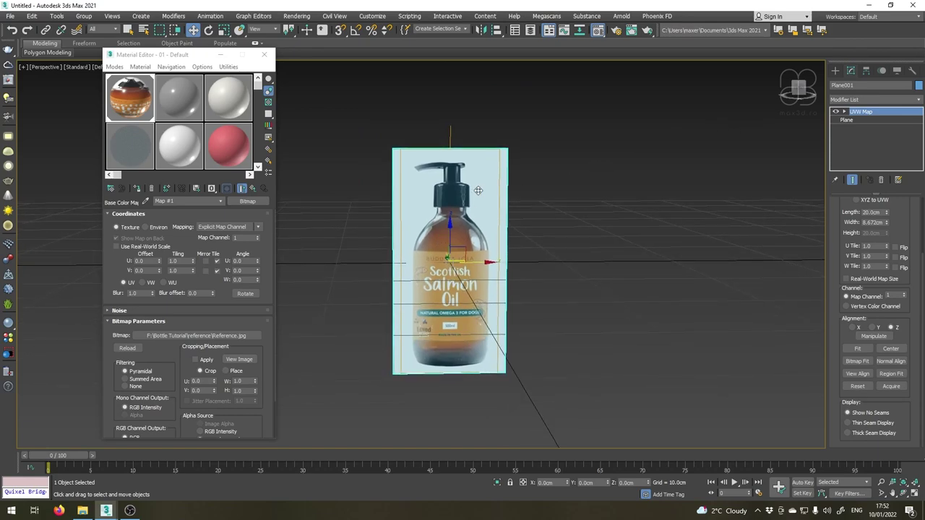
{"action": "left_click_drag", "start_coordinate": [438, 231], "coordinate": [430, 134]}
{"action": "middle_click_drag", "start_coordinate": [442, 234], "coordinate": [480, 324], "text": "alt"}
{"action": "scroll", "coordinate": [481, 325], "scroll_direction": "down", "scroll_amount": 5}
{"action": "scroll", "coordinate": [470, 249], "scroll_direction": "up", "scroll_amount": 5}
{"action": "middle_click_drag", "start_coordinate": [425, 250], "coordinate": [431, 262], "text": "alt"}
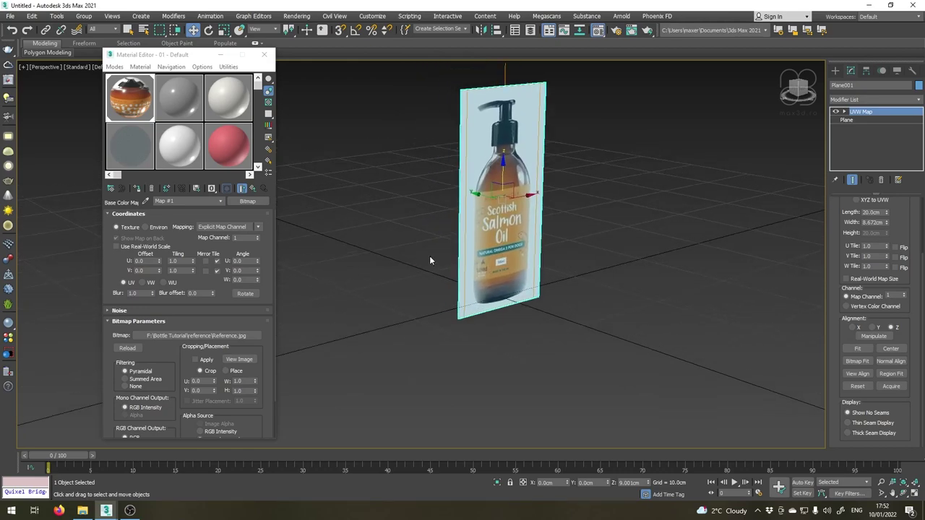
{"action": "scroll", "coordinate": [509, 179], "scroll_direction": "up", "scroll_amount": 3}
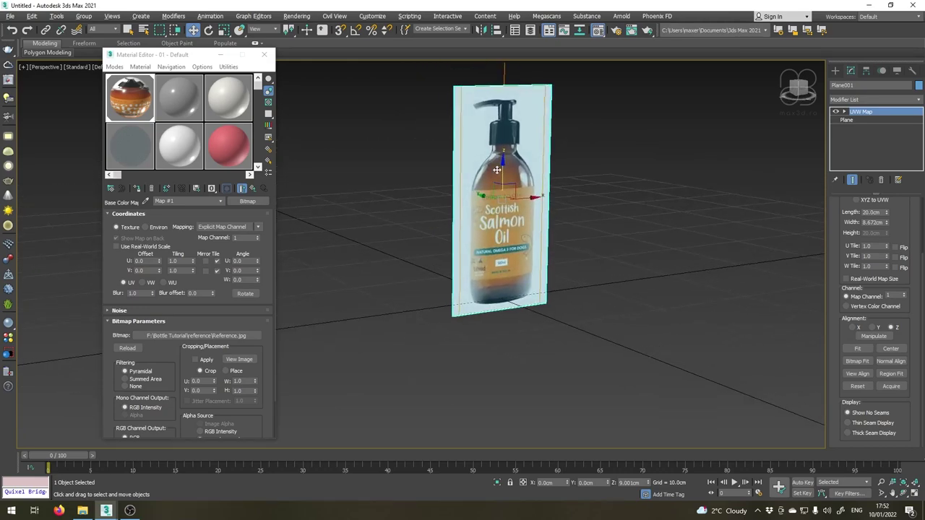
{"action": "left_click_drag", "start_coordinate": [498, 180], "coordinate": [498, 179]}
Show the plane shaded and framed in the Front view, and adjust its Z position to about 9.19 cm.
{"action": "key", "text": "f"}
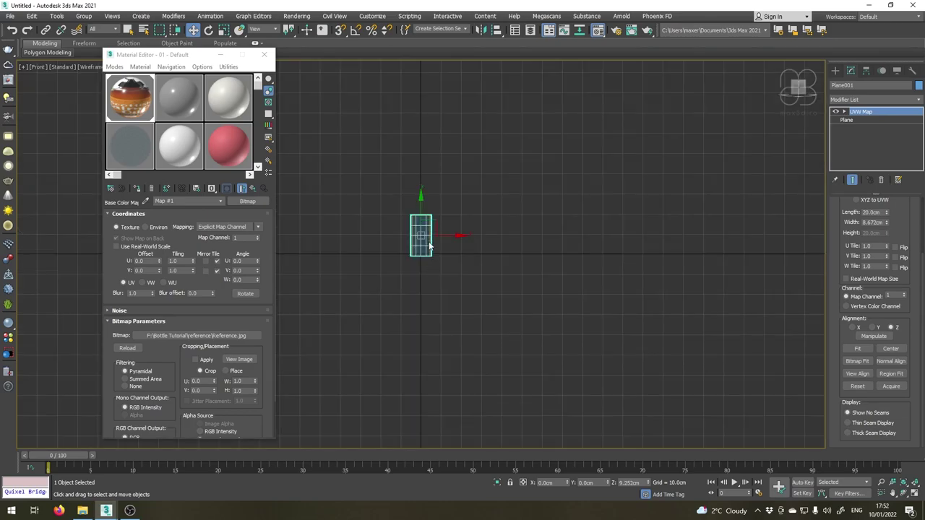
{"action": "key", "text": "z"}
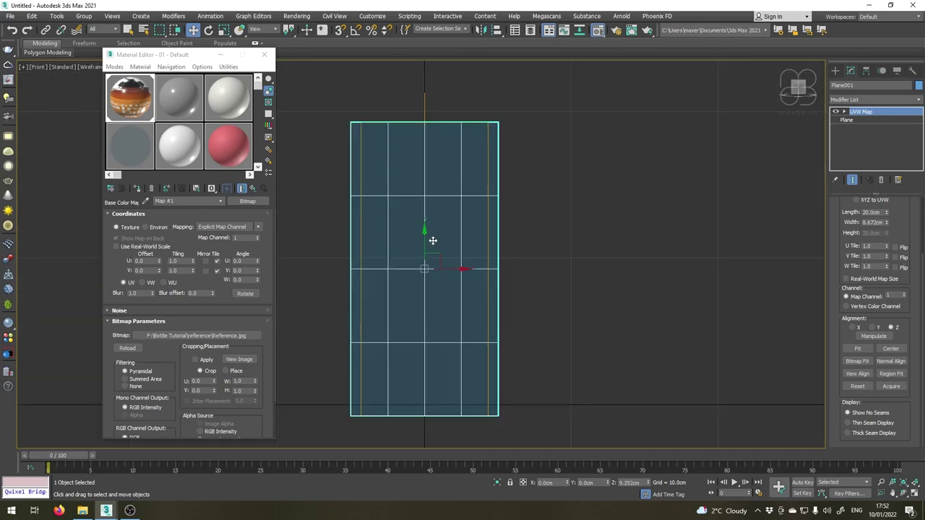
{"action": "key", "text": "F3"}
{"action": "scroll", "coordinate": [426, 235], "scroll_direction": "up", "scroll_amount": 2}
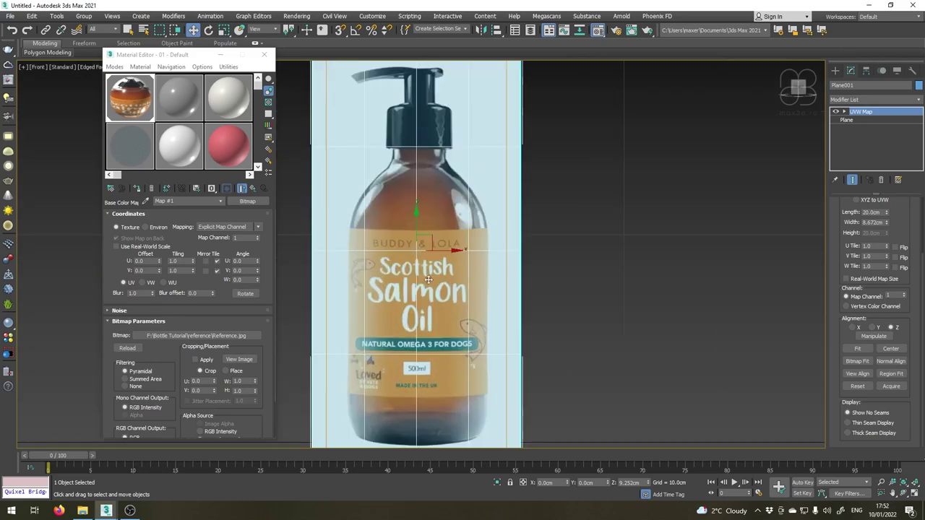
{"action": "scroll", "coordinate": [416, 228], "scroll_direction": "down", "scroll_amount": 2}
{"action": "mouse_move", "coordinate": [422, 234]}
{"action": "left_mouse_down"}
{"action": "mouse_move", "coordinate": [422, 224]}
{"action": "mouse_move", "coordinate": [422, 235]}
{"action": "left_mouse_up"}
Shift the UVW Map gizmo to about -0.15 cm in X to centre the bottle on the plane, then leave gizmo editing.
{"action": "key", "text": "1"}
{"action": "scroll", "coordinate": [433, 133], "scroll_direction": "up", "scroll_amount": 5}
{"action": "scroll", "coordinate": [371, 176], "scroll_direction": "down", "scroll_amount": 5}
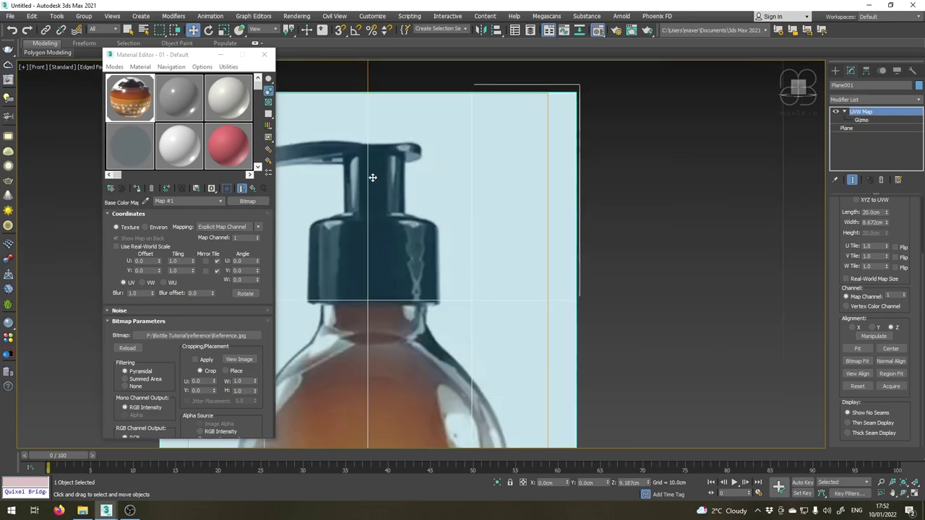
{"action": "left_click", "coordinate": [858, 121]}
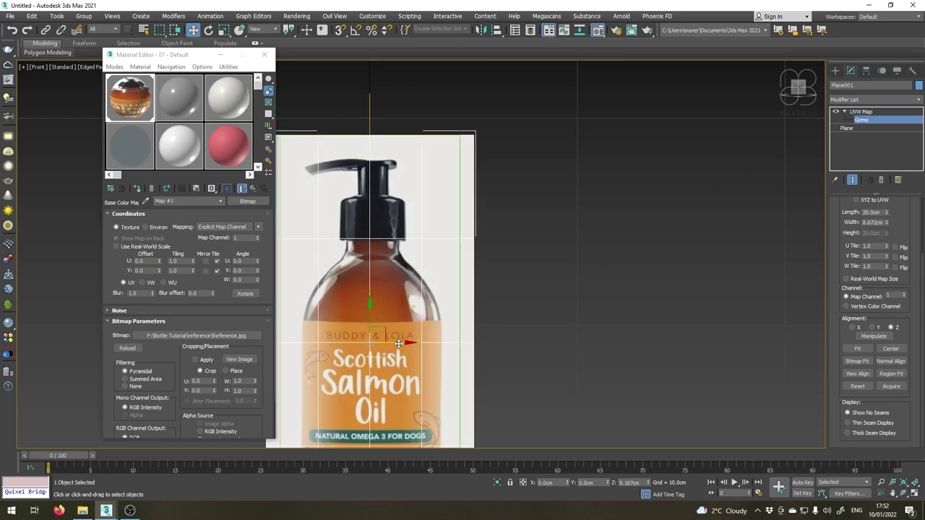
{"action": "left_click_drag", "start_coordinate": [399, 341], "coordinate": [395, 341]}
{"action": "scroll", "coordinate": [372, 217], "scroll_direction": "up", "scroll_amount": 2}
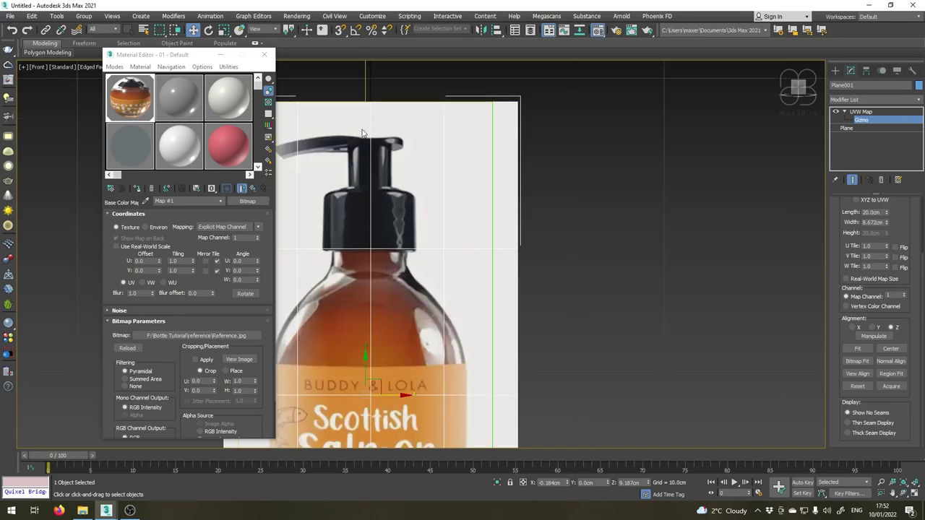
{"action": "left_click_drag", "start_coordinate": [396, 394], "coordinate": [396, 395]}
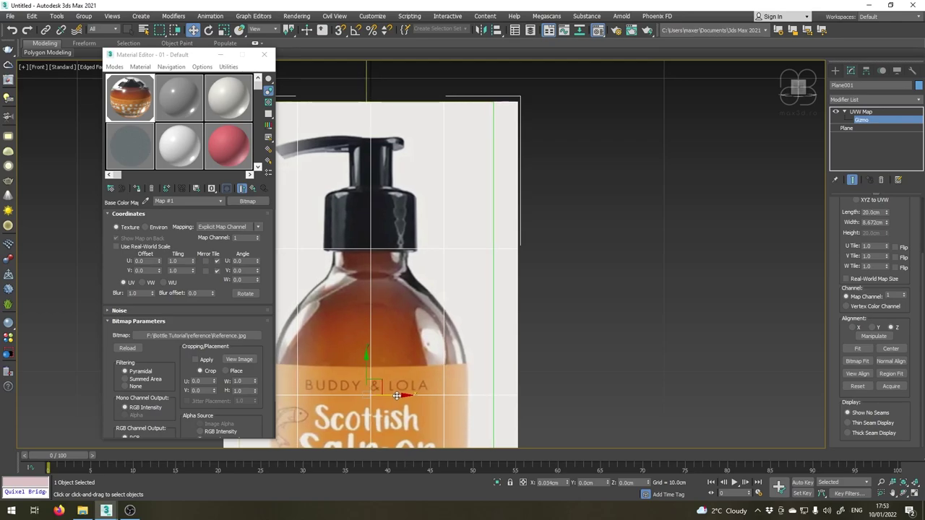
{"action": "scroll", "coordinate": [345, 258], "scroll_direction": "down", "scroll_amount": 2}
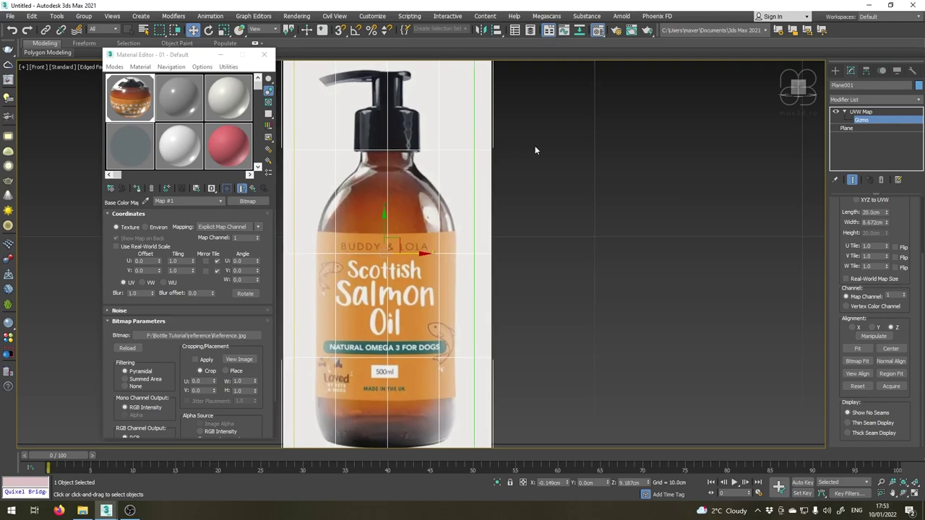
{"action": "left_click", "coordinate": [844, 111]}
{"action": "left_click", "coordinate": [856, 112]}
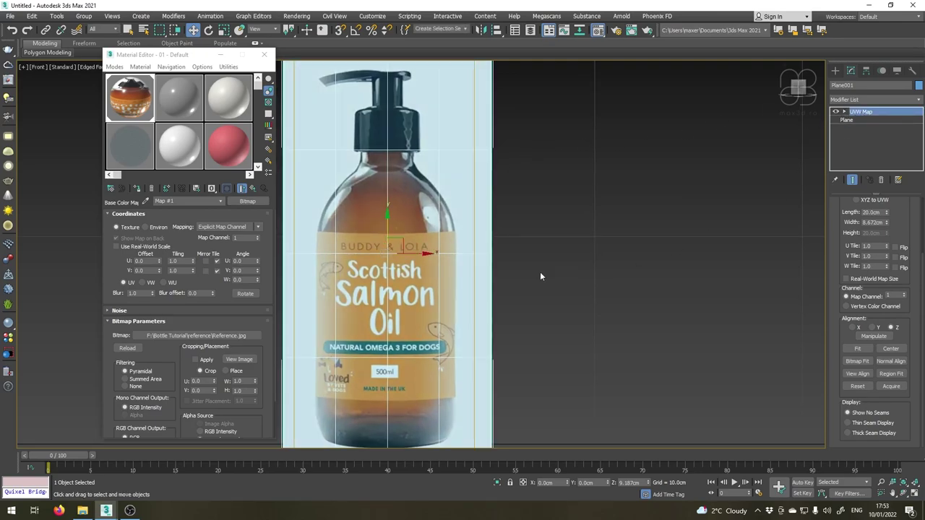
Set the reference plane to Freeze with Show Frozen in Gray turned off in its object properties.
{"action": "scroll", "coordinate": [443, 299], "scroll_direction": "down", "scroll_amount": 3}
{"action": "scroll", "coordinate": [443, 273], "scroll_direction": "up", "scroll_amount": 1}
{"action": "middle_click_drag", "start_coordinate": [443, 273], "coordinate": [471, 236]}
{"action": "scroll", "coordinate": [470, 236], "scroll_direction": "up", "scroll_amount": 2}
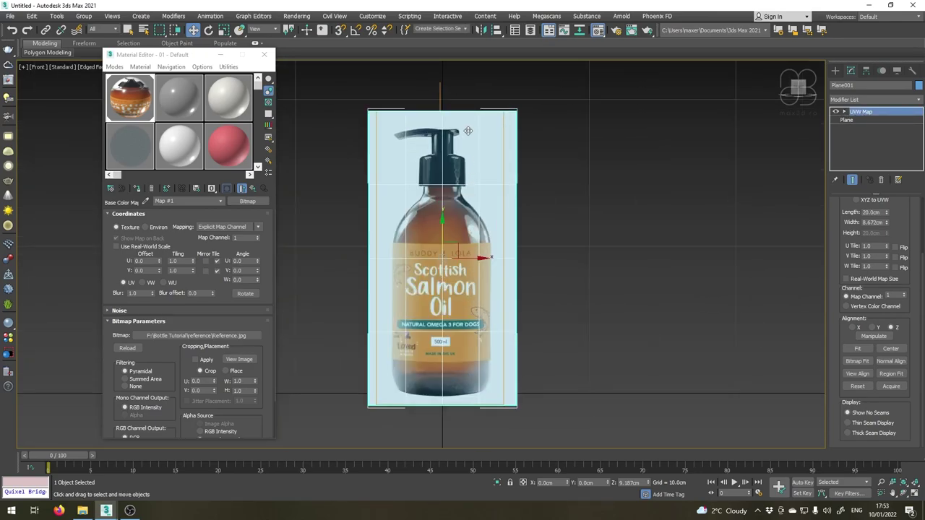
{"action": "middle_click_drag", "start_coordinate": [469, 133], "coordinate": [446, 177]}
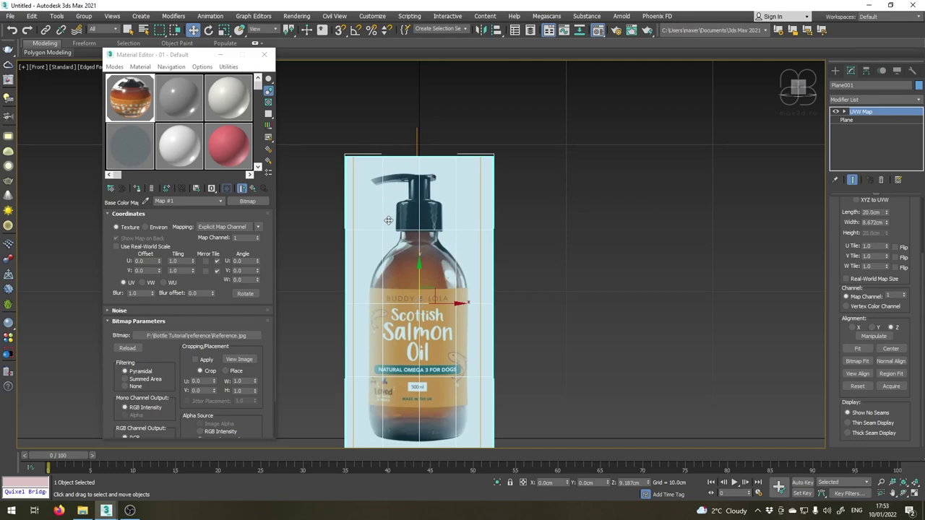
{"action": "middle_click_drag", "start_coordinate": [414, 211], "coordinate": [415, 188]}
{"action": "right_click", "coordinate": [432, 178]}
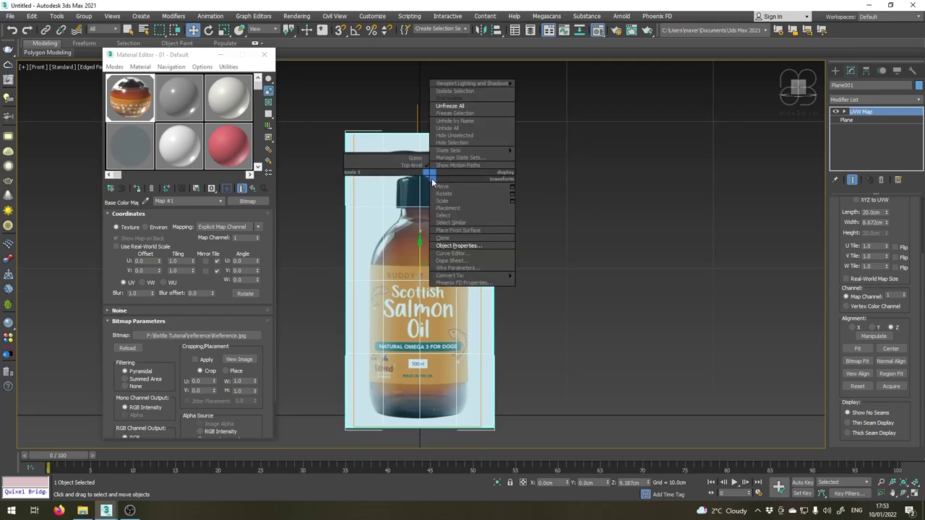
{"action": "left_click", "coordinate": [463, 246]}
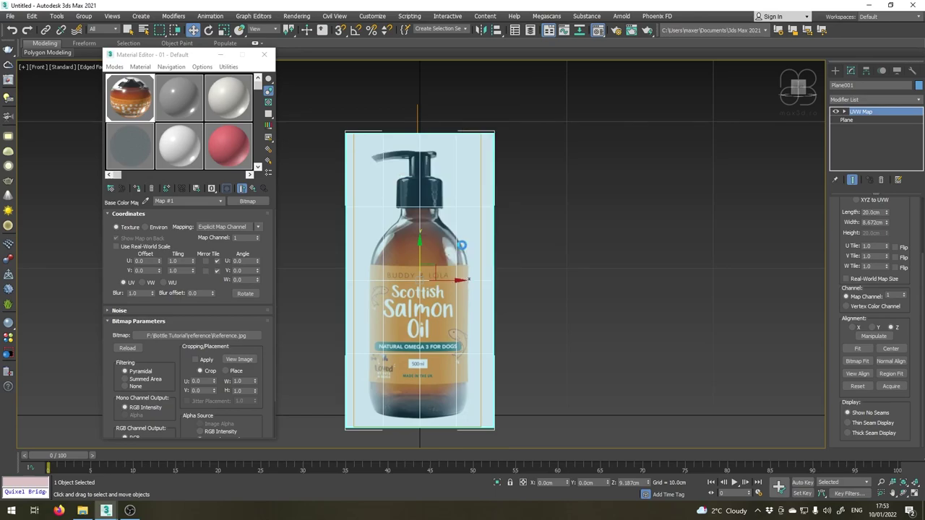
{"action": "left_click", "coordinate": [379, 238]}
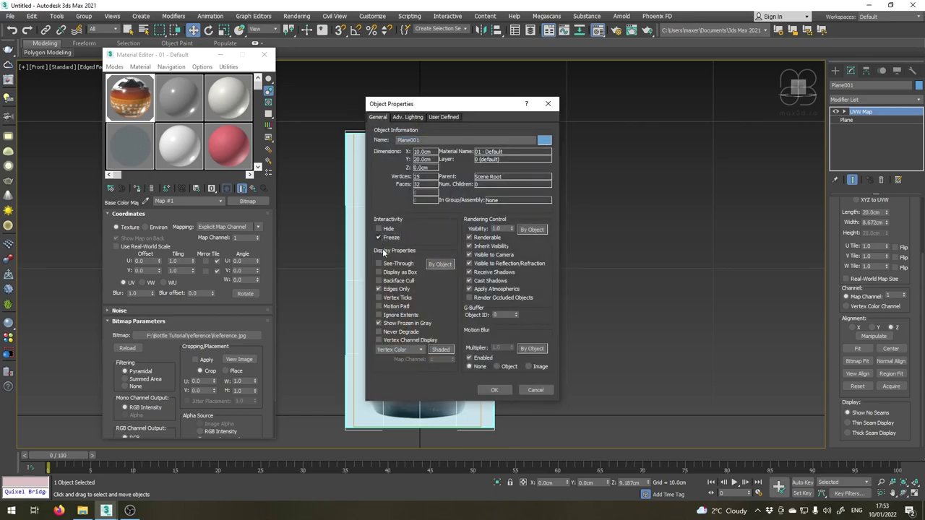
{"action": "left_click", "coordinate": [378, 325]}
{"action": "left_click", "coordinate": [498, 393]}
Freeze the reference plane with Show Frozen in Gray turned on to demonstrate the option's effect.
{"action": "right_click", "coordinate": [385, 203]}
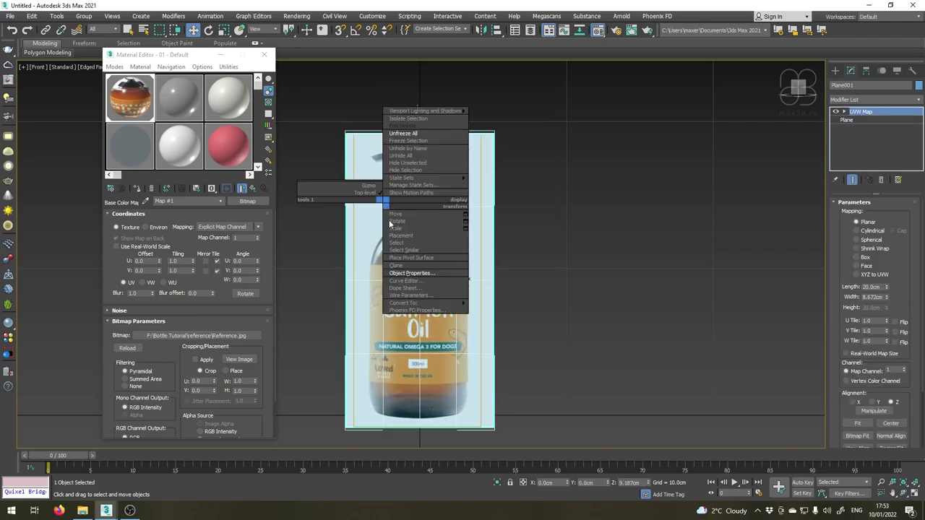
{"action": "left_click", "coordinate": [409, 273]}
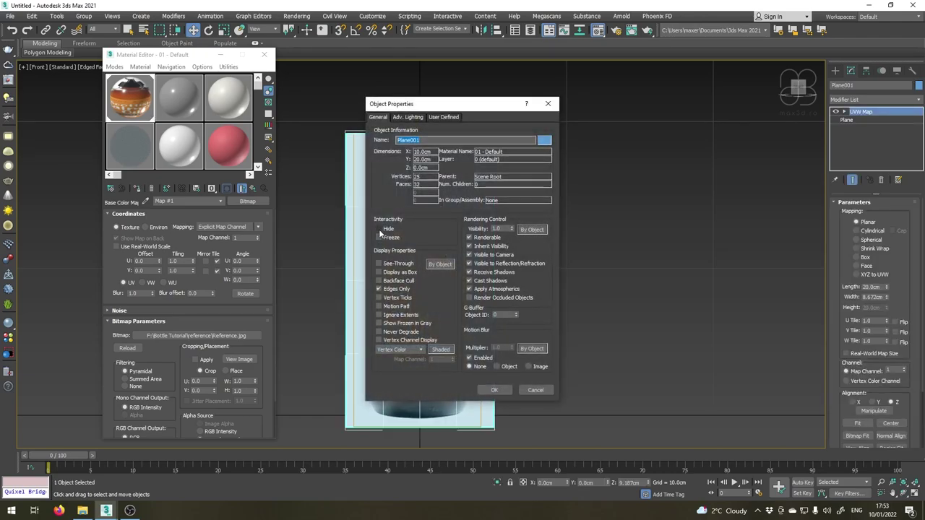
{"action": "left_click", "coordinate": [379, 237]}
{"action": "left_click", "coordinate": [379, 323]}
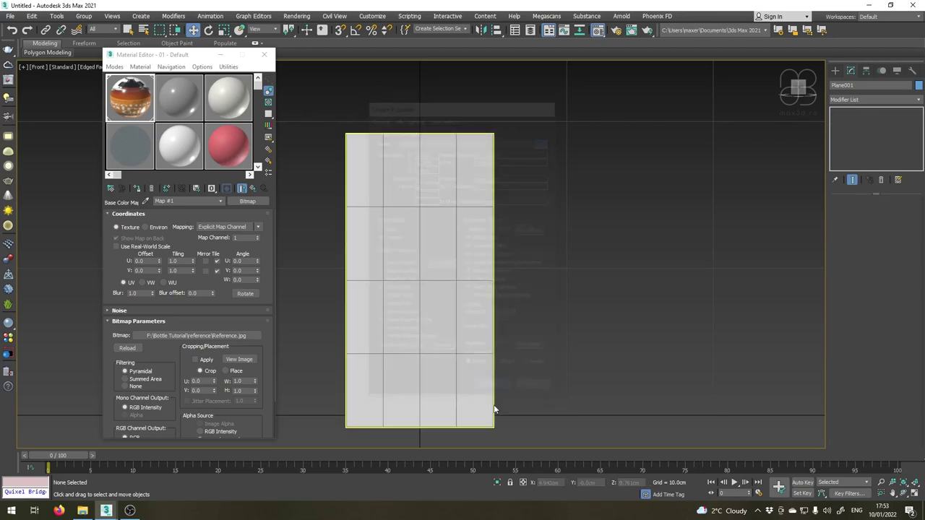
{"action": "left_click", "coordinate": [495, 410]}
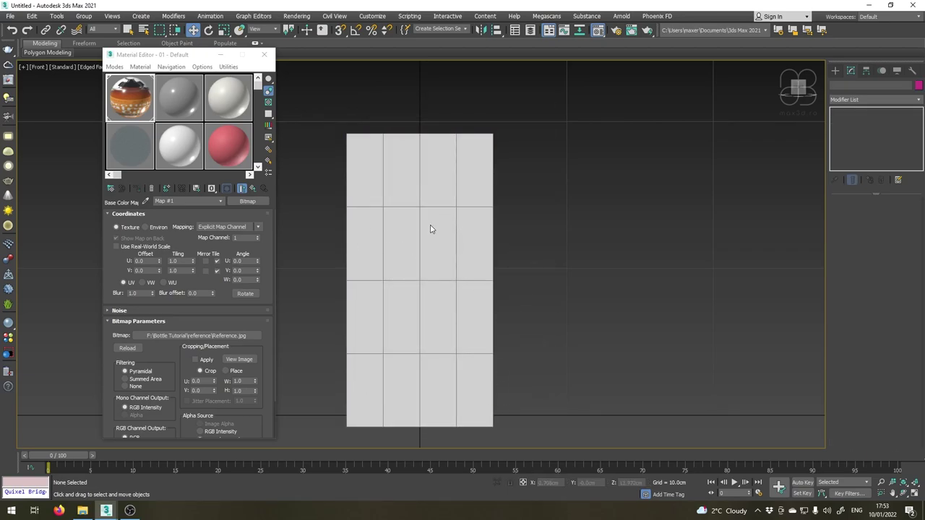
Unfreeze all objects and select the reference plane again.
{"action": "right_click", "coordinate": [415, 227]}
{"action": "left_click", "coordinate": [433, 162]}
{"action": "right_click", "coordinate": [415, 214]}
{"action": "left_click", "coordinate": [425, 223]}
{"action": "left_click", "coordinate": [403, 206]}
Freeze the reference plane through its object properties with Show Frozen in Gray turned off.
{"action": "right_click", "coordinate": [402, 206]}
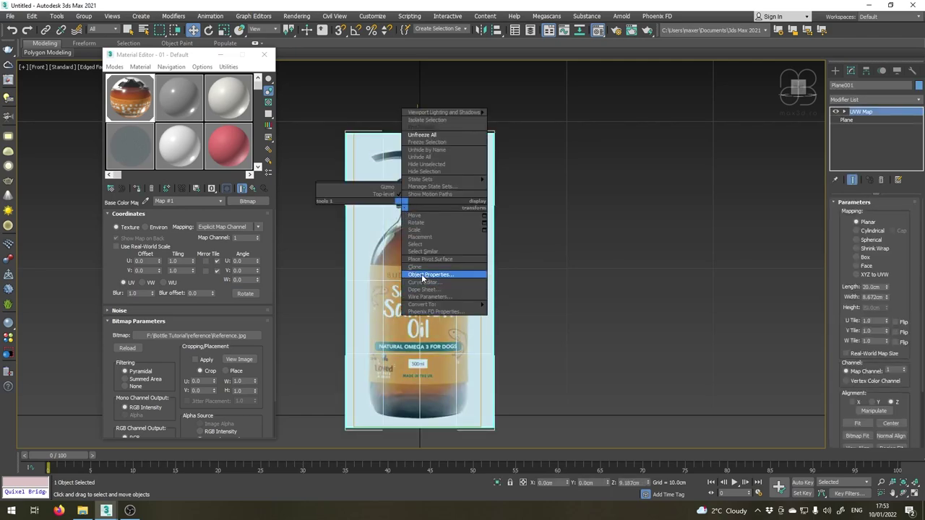
{"action": "left_click", "coordinate": [428, 275]}
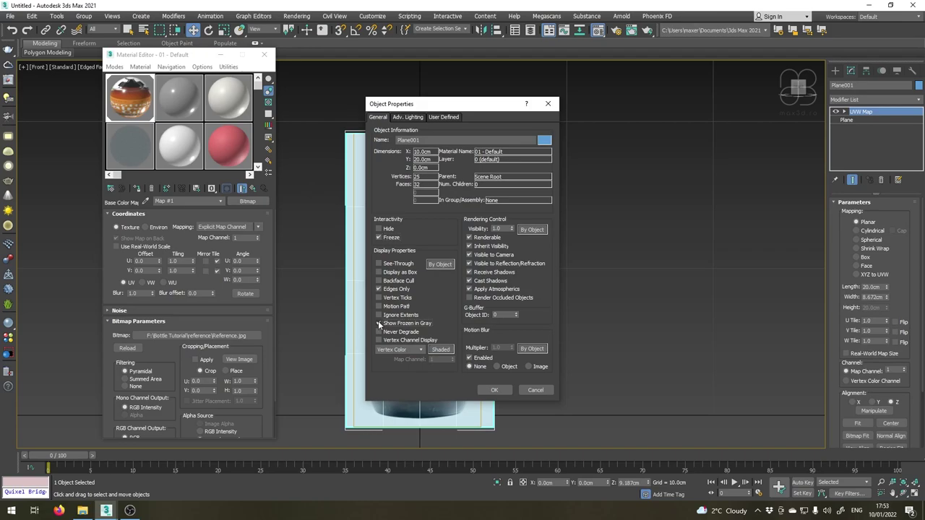
{"action": "left_click", "coordinate": [494, 391]}
Start a Line spline at the pump neck's top centre, about 0.74 cm across to the neck's edge and about 1.5 cm down to its base.
{"action": "scroll", "coordinate": [416, 219], "scroll_direction": "up", "scroll_amount": 8}
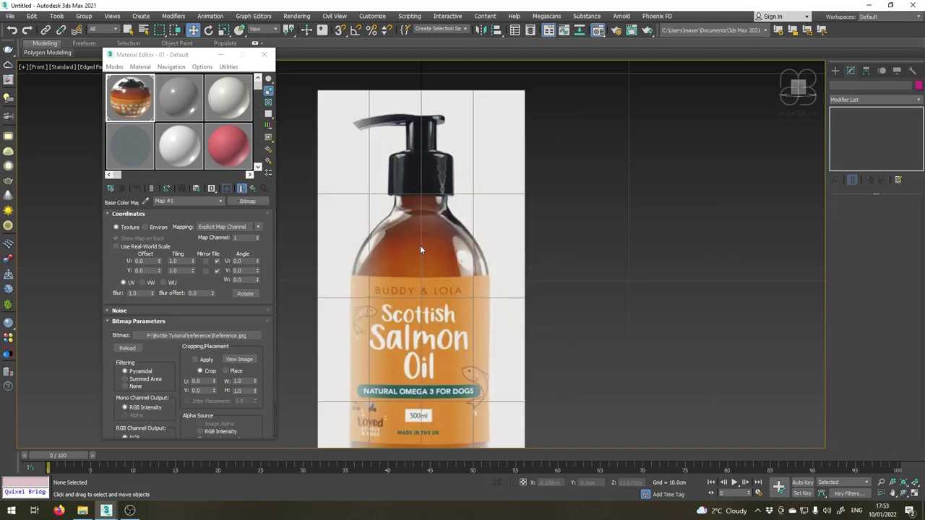
{"action": "scroll", "coordinate": [414, 216], "scroll_direction": "up", "scroll_amount": 3}
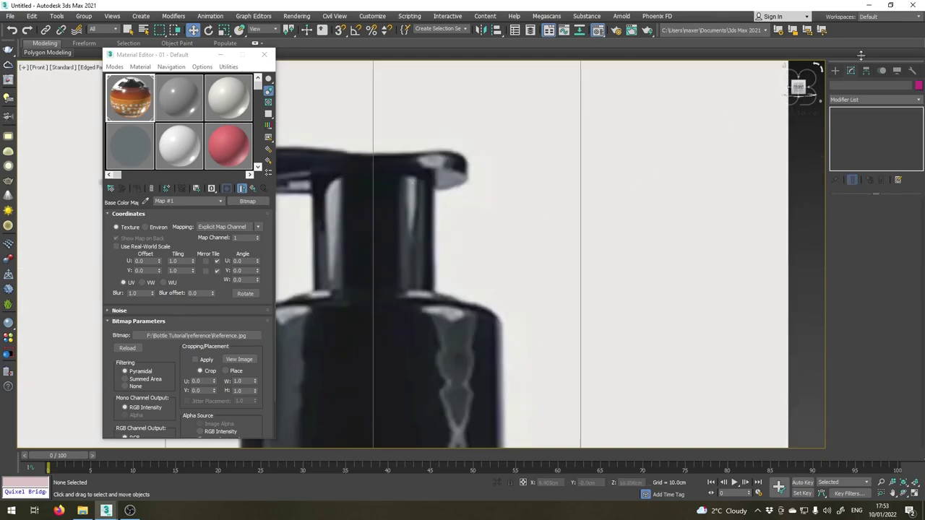
{"action": "left_click", "coordinate": [835, 71]}
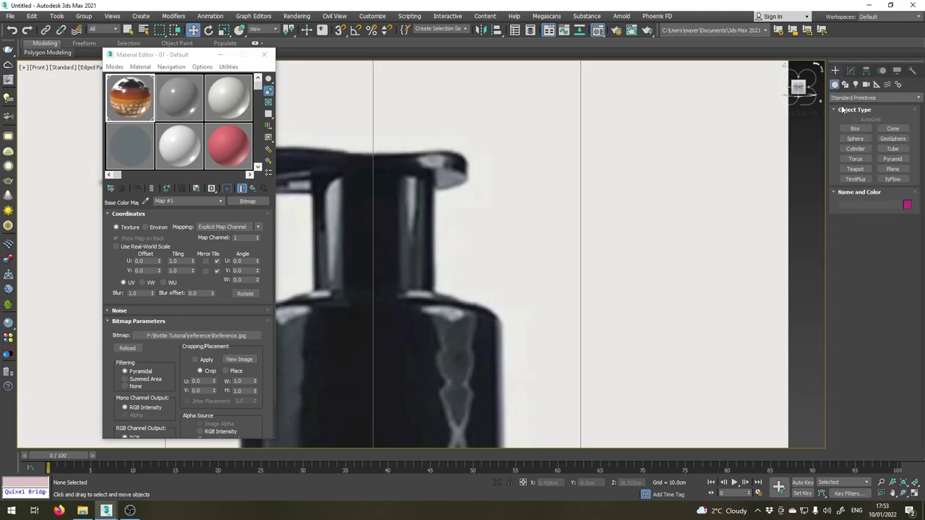
{"action": "left_click", "coordinate": [845, 85]}
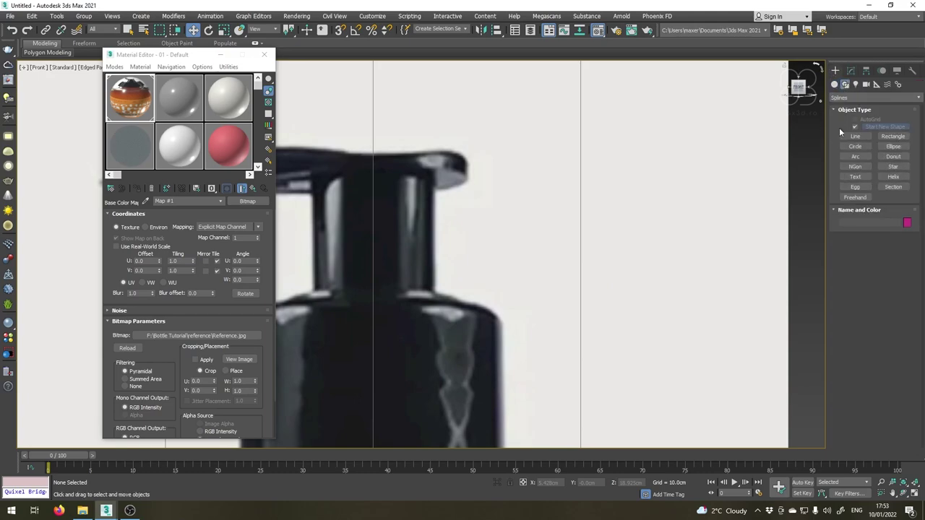
{"action": "left_click", "coordinate": [853, 136]}
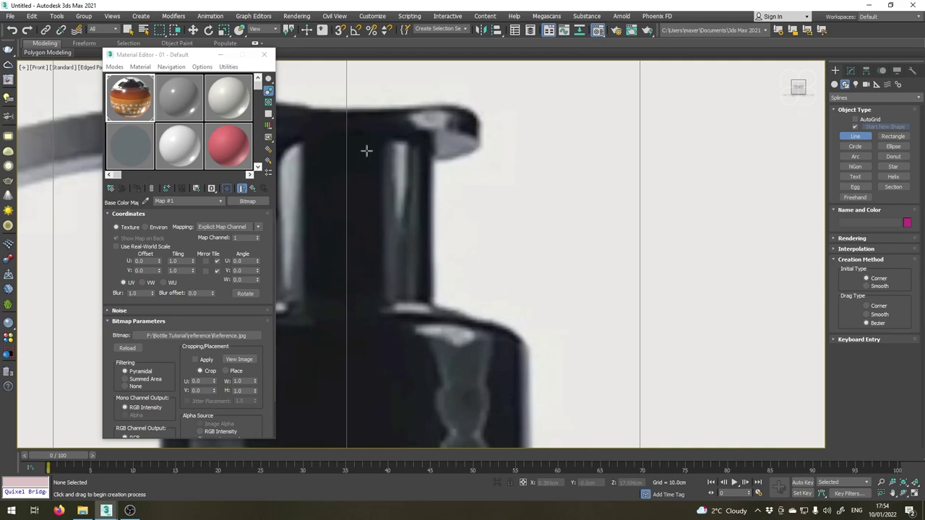
{"action": "scroll", "coordinate": [376, 157], "scroll_direction": "up", "scroll_amount": 2}
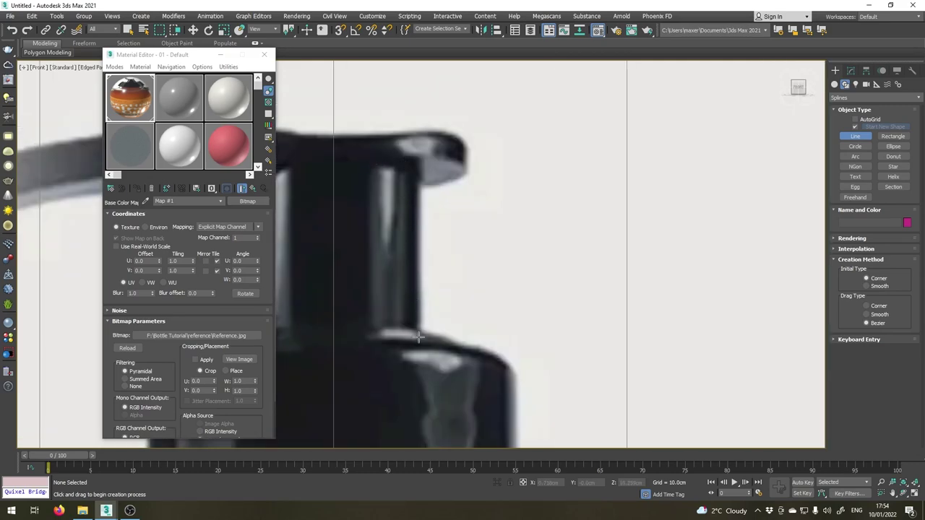
{"action": "scroll", "coordinate": [429, 304], "scroll_direction": "down", "scroll_amount": 3}
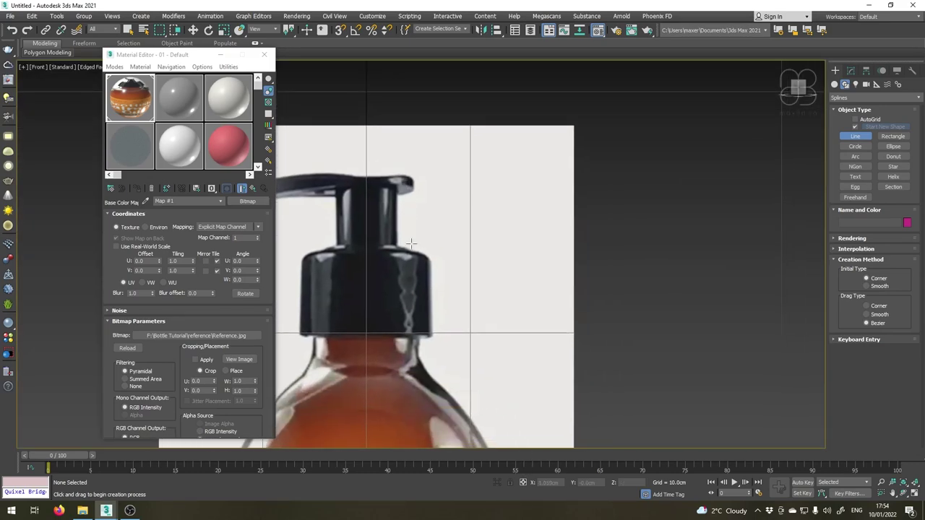
{"action": "scroll", "coordinate": [382, 138], "scroll_direction": "up", "scroll_amount": 5}
{"action": "middle_click_drag", "start_coordinate": [373, 224], "coordinate": [367, 180]}
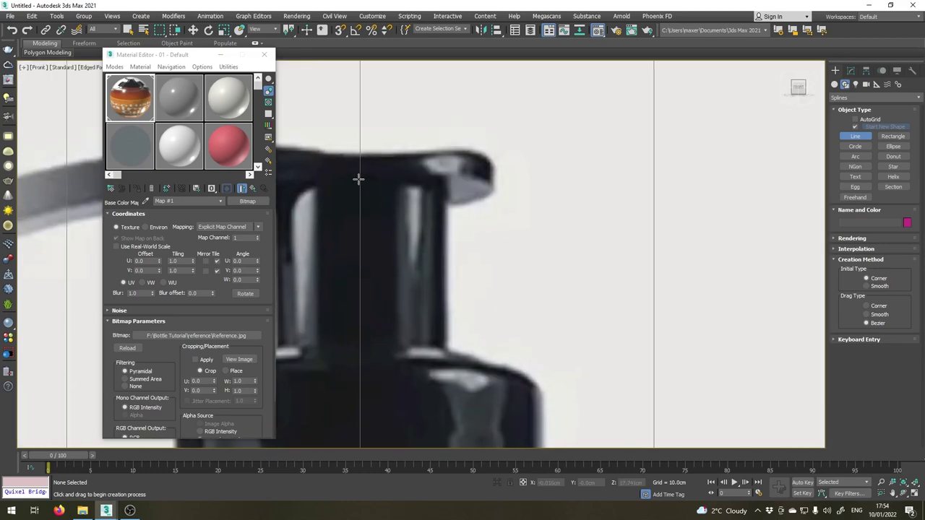
{"action": "left_click", "coordinate": [359, 178]}
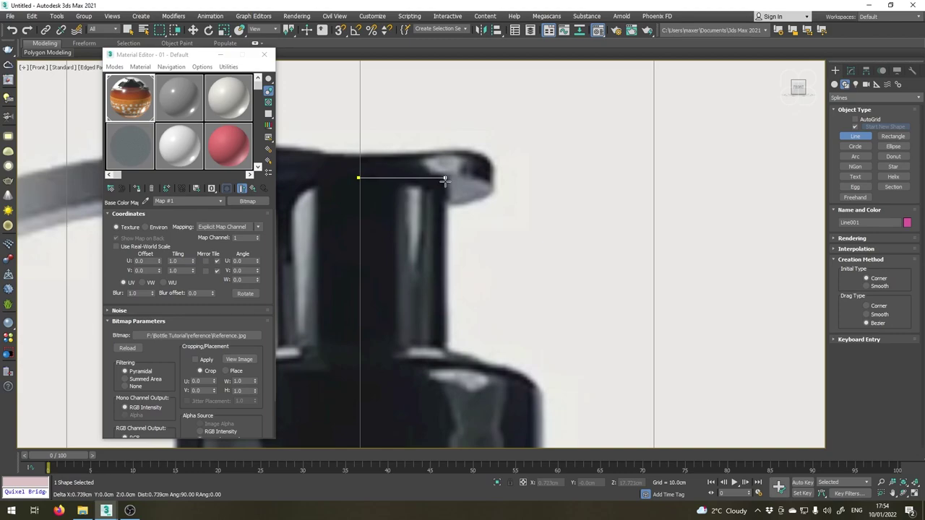
{"action": "left_click", "coordinate": [444, 178]}
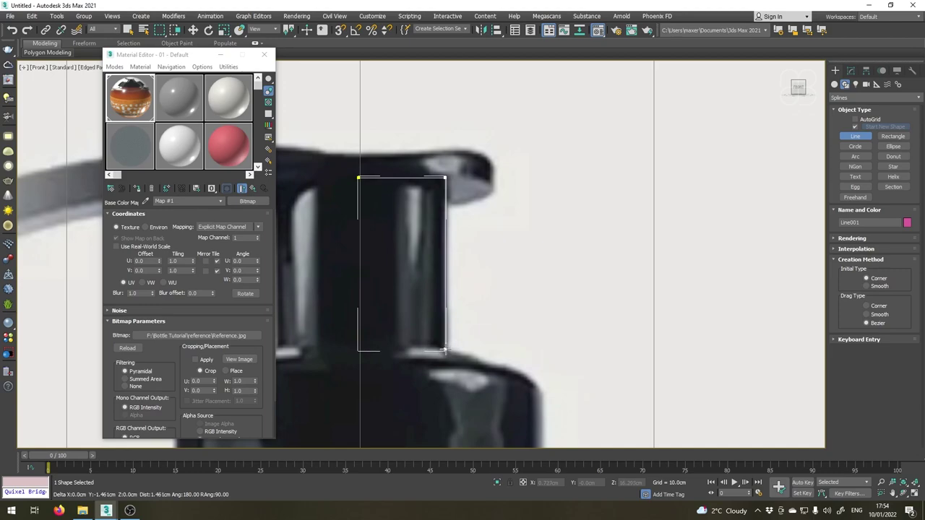
{"action": "left_click", "coordinate": [447, 354]}
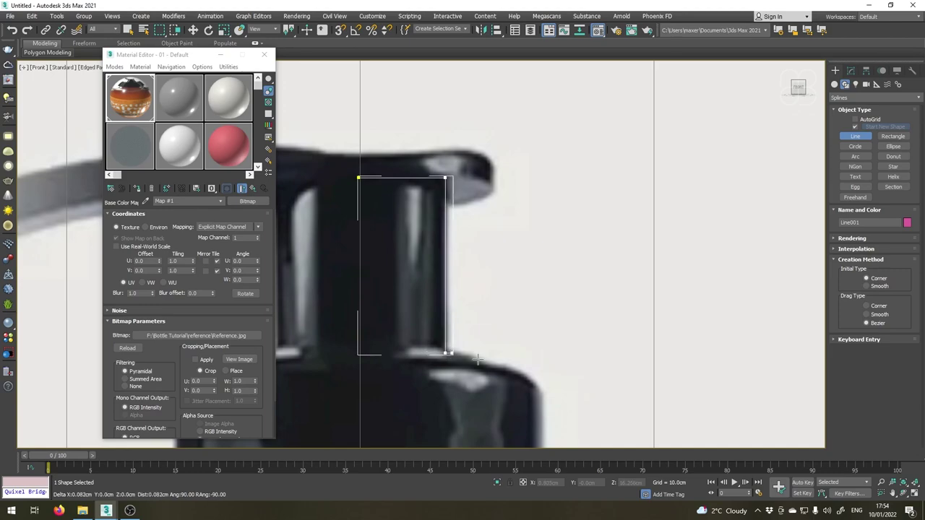
Continue the spline over the cap's shoulder, about 1.95 cm down its side, about 0.2 cm inward, and back up inside the cap, ending it there.
{"action": "left_click", "coordinate": [538, 377]}
{"action": "scroll", "coordinate": [521, 382], "scroll_direction": "down", "scroll_amount": 6}
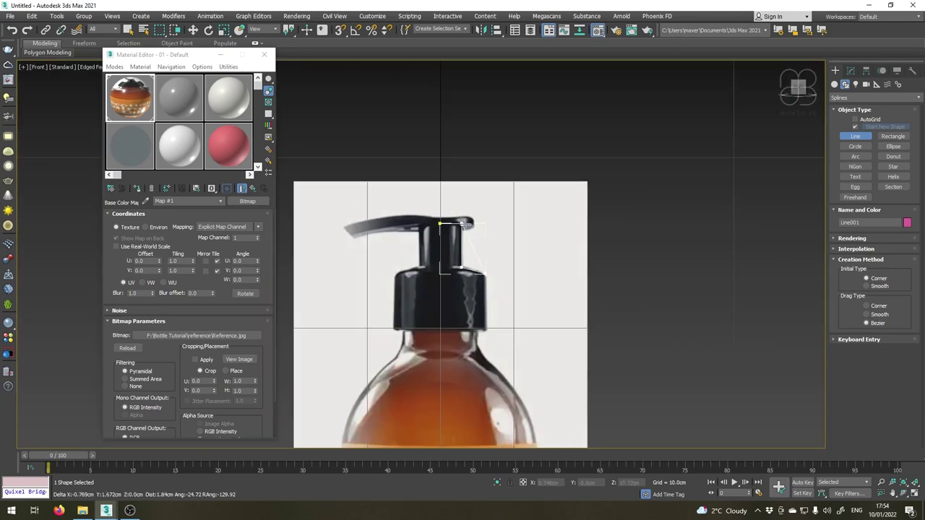
{"action": "scroll", "coordinate": [491, 342], "scroll_direction": "up", "scroll_amount": 8}
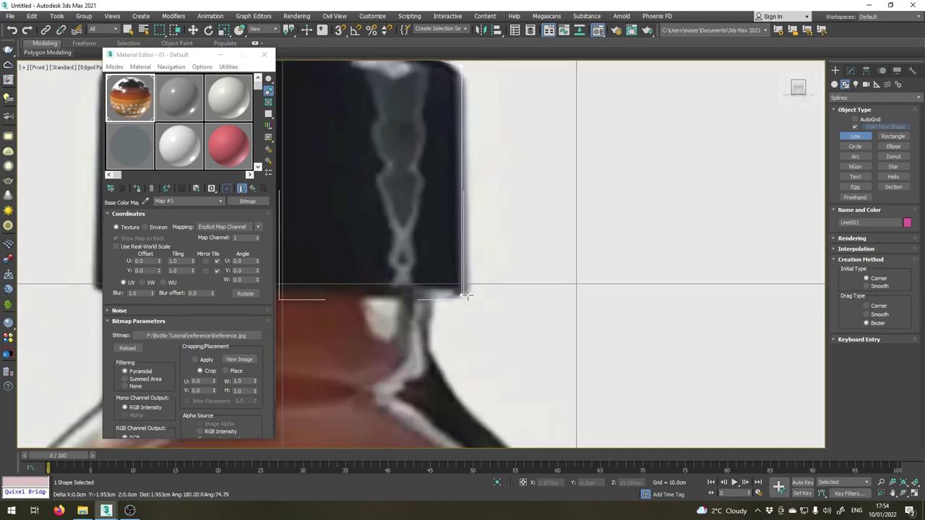
{"action": "left_click", "coordinate": [463, 294]}
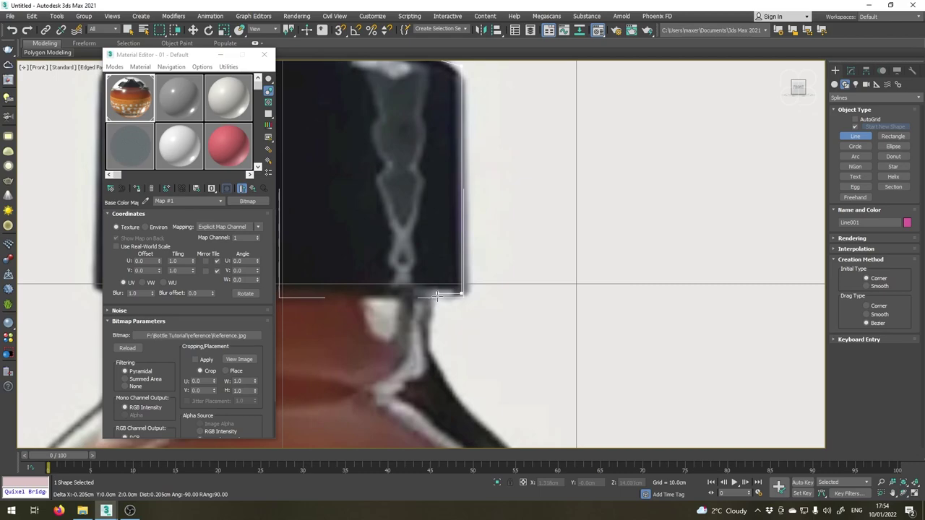
{"action": "left_click", "coordinate": [437, 295]}
{"action": "left_click", "coordinate": [438, 104]}
{"action": "right_click", "coordinate": [438, 104]}
{"action": "scroll", "coordinate": [459, 355], "scroll_direction": "down", "scroll_amount": 2}
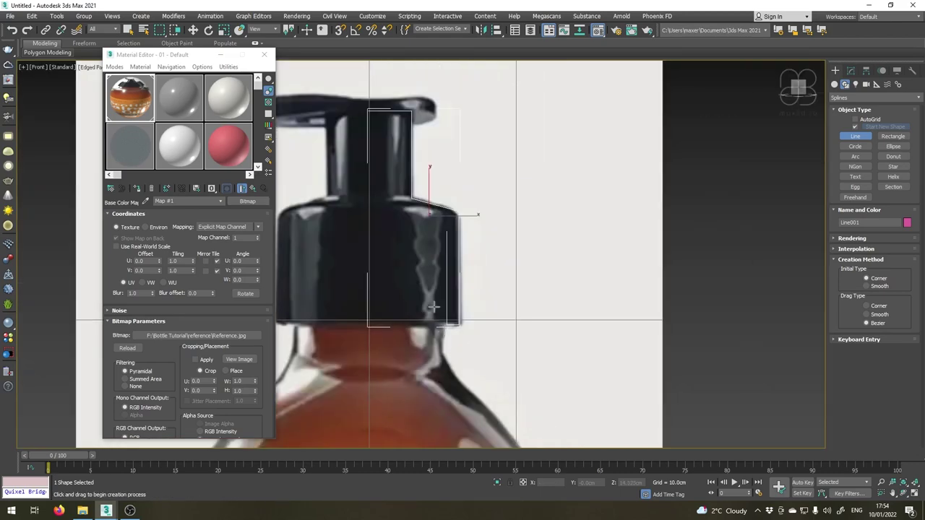
{"action": "mouse_move", "coordinate": [433, 229]}
{"action": "middle_mouse_down"}
{"action": "mouse_move", "coordinate": [469, 305]}
{"action": "mouse_move", "coordinate": [432, 212]}
{"action": "middle_mouse_up"}
{"action": "scroll", "coordinate": [442, 289], "scroll_direction": "up", "scroll_amount": 1}
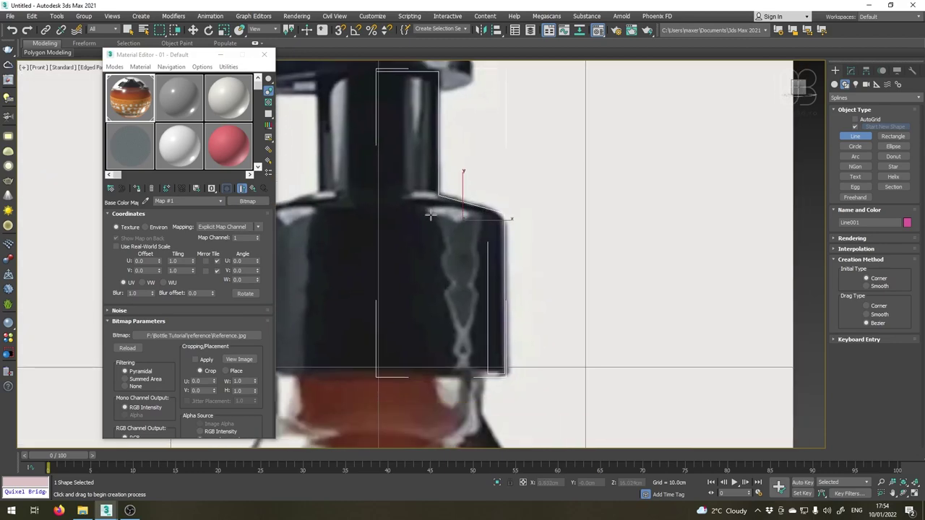
{"action": "scroll", "coordinate": [374, 275], "scroll_direction": "down", "scroll_amount": 2}
{"action": "scroll", "coordinate": [361, 93], "scroll_direction": "up", "scroll_amount": 3}
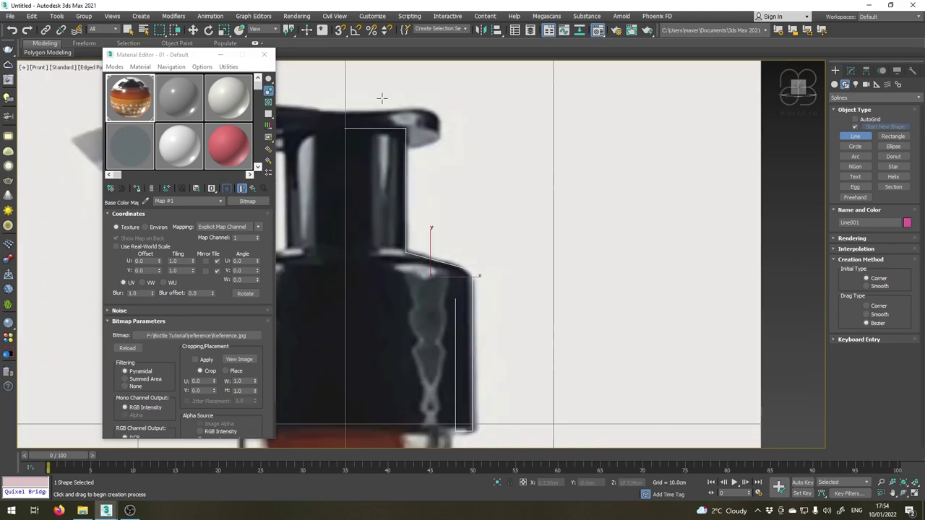
Edit the spline at vertex level and set the first vertex's X position to 0 on the bottle's centre axis.
{"action": "left_click", "coordinate": [850, 70]}
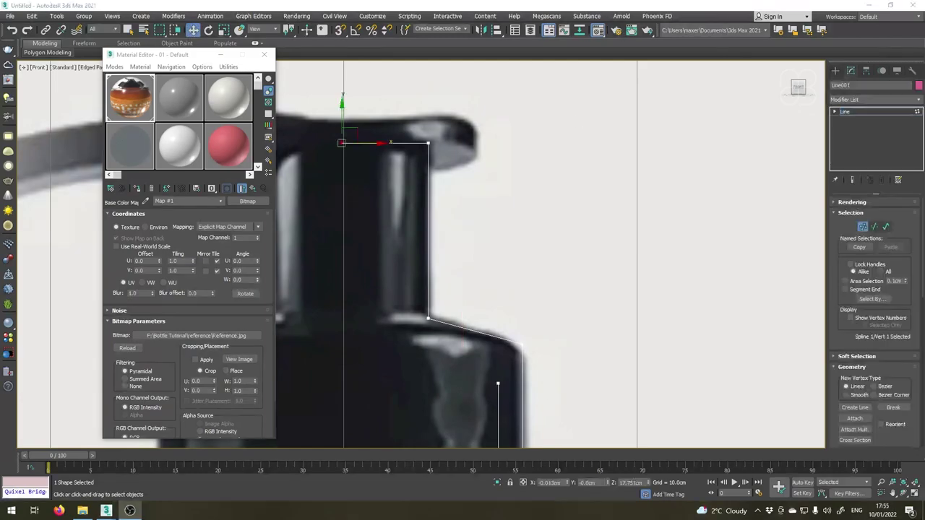
{"action": "scroll", "coordinate": [346, 160], "scroll_direction": "up", "scroll_amount": 5}
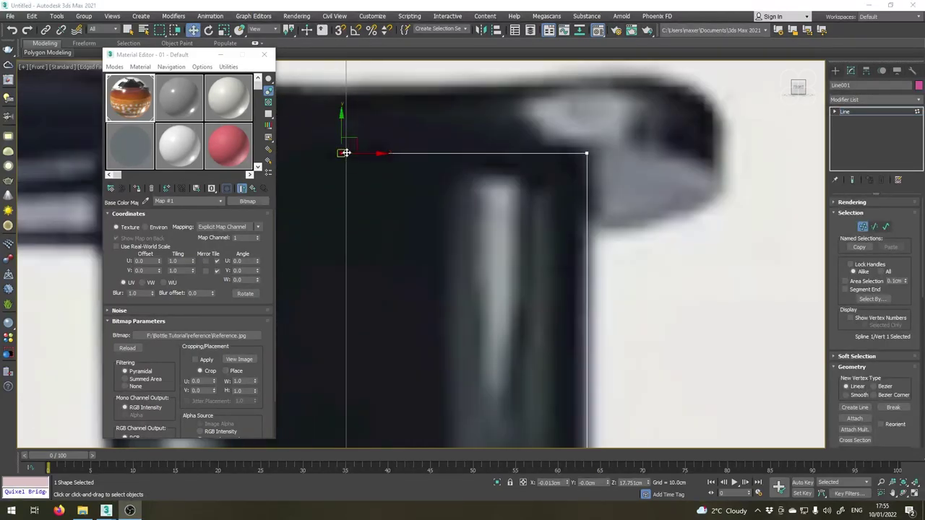
{"action": "left_click_drag", "start_coordinate": [562, 483], "coordinate": [417, 474]}
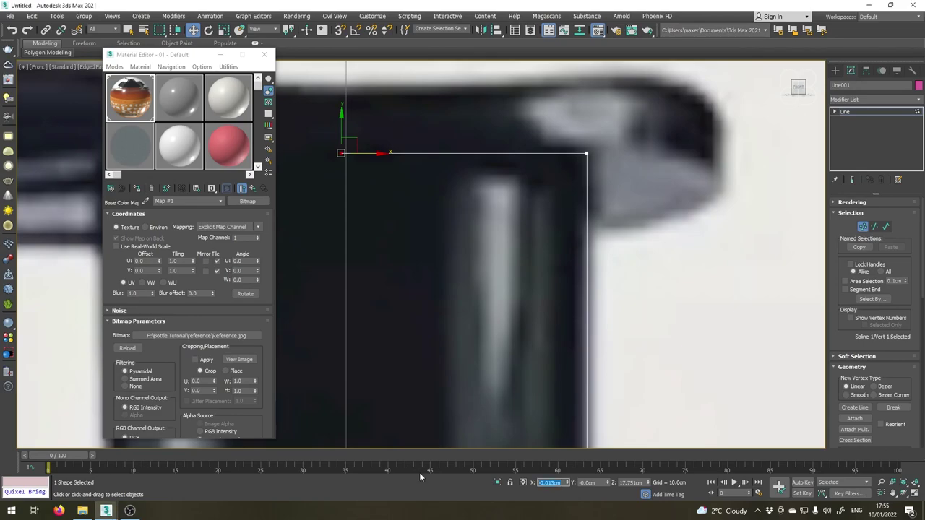
{"action": "type", "text": "0"}
{"action": "key", "text": "Return"}
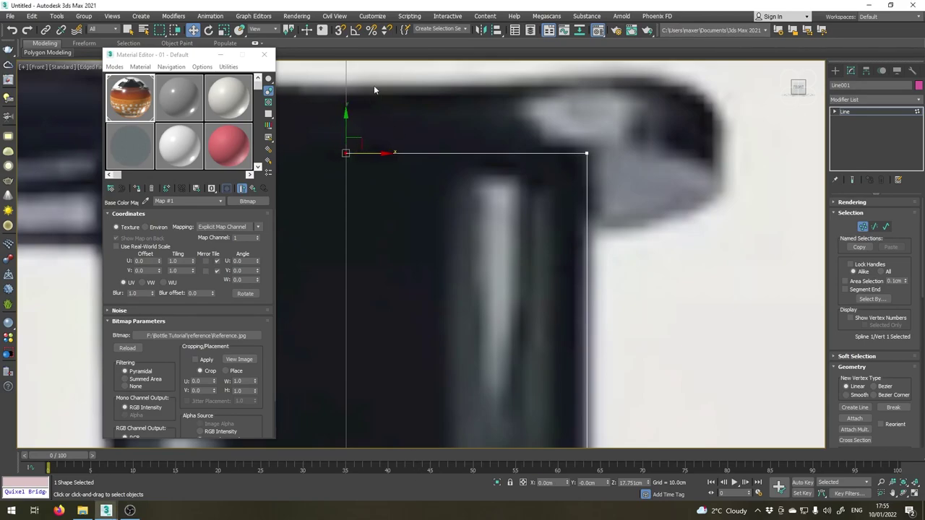
Fillet the spline vertex where the pump neck meets the cap's shoulder, following the small curve in the reference.
{"action": "scroll", "coordinate": [371, 73], "scroll_direction": "down", "scroll_amount": 3}
{"action": "middle_click_drag", "start_coordinate": [446, 140], "coordinate": [431, 179]}
{"action": "scroll", "coordinate": [438, 155], "scroll_direction": "up", "scroll_amount": 2}
{"action": "left_click", "coordinate": [472, 146]}
{"action": "scroll", "coordinate": [448, 147], "scroll_direction": "down", "scroll_amount": 4}
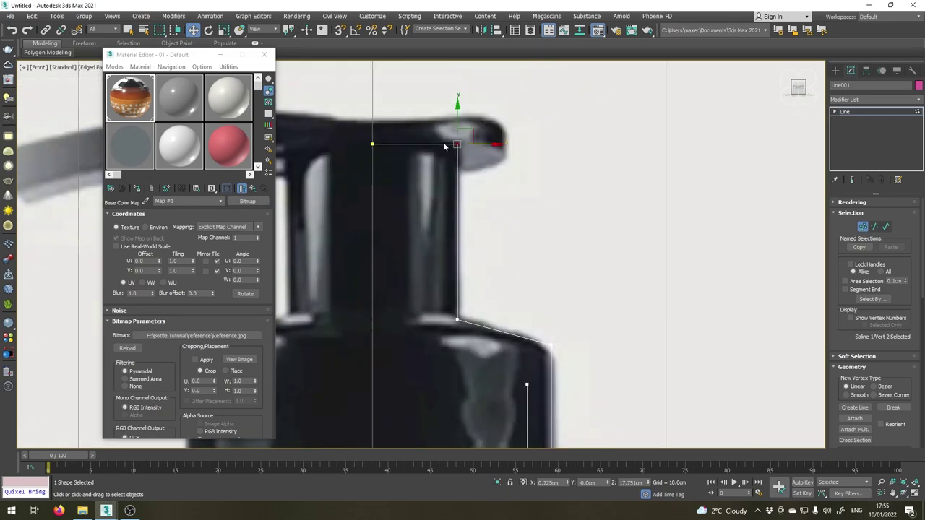
{"action": "scroll", "coordinate": [438, 145], "scroll_direction": "up", "scroll_amount": 3}
{"action": "scroll", "coordinate": [439, 173], "scroll_direction": "down", "scroll_amount": 3}
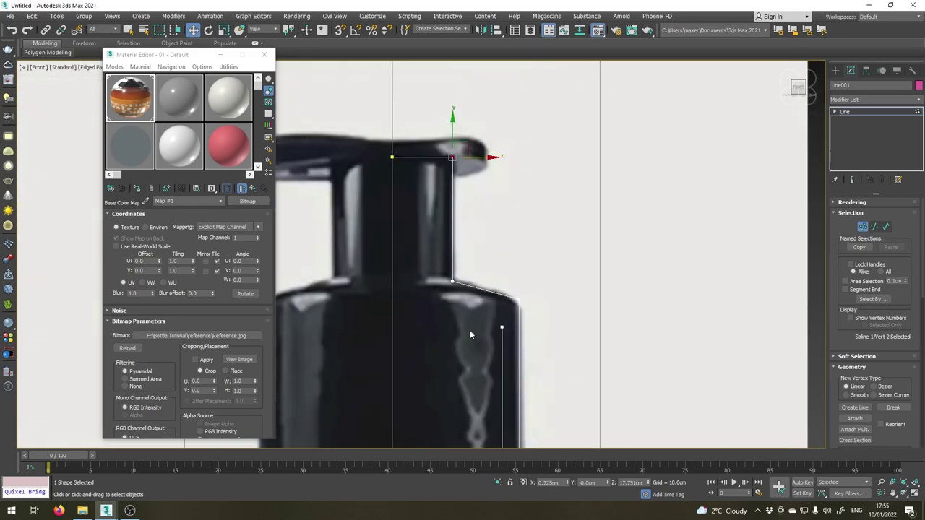
{"action": "scroll", "coordinate": [470, 321], "scroll_direction": "up", "scroll_amount": 3}
{"action": "left_click", "coordinate": [440, 288]}
{"action": "scroll", "coordinate": [440, 288], "scroll_direction": "up", "scroll_amount": 2}
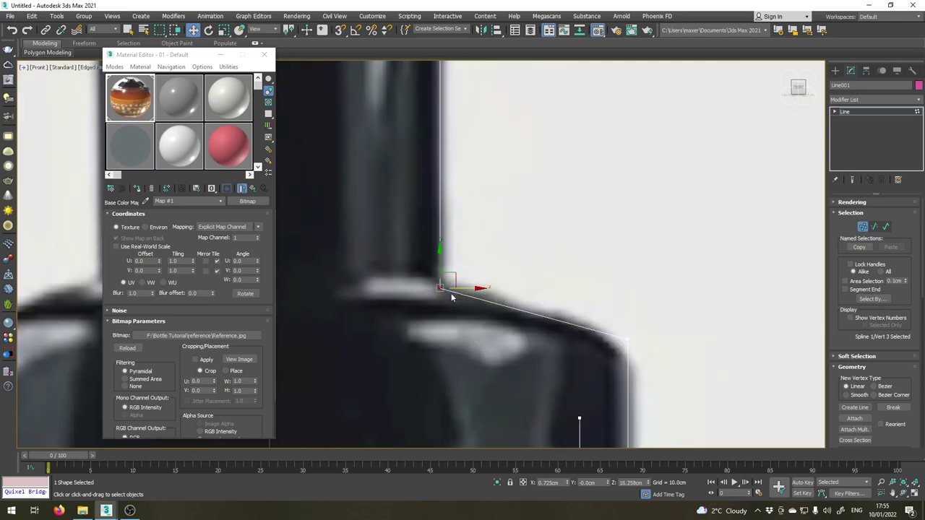
{"action": "scroll", "coordinate": [822, 275], "scroll_direction": "down", "scroll_amount": 4}
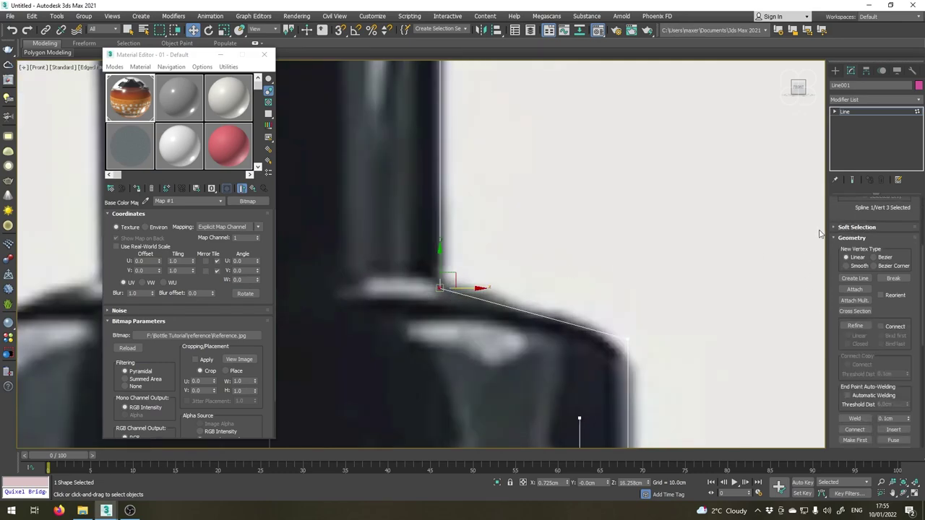
{"action": "scroll", "coordinate": [833, 427], "scroll_direction": "down", "scroll_amount": 2}
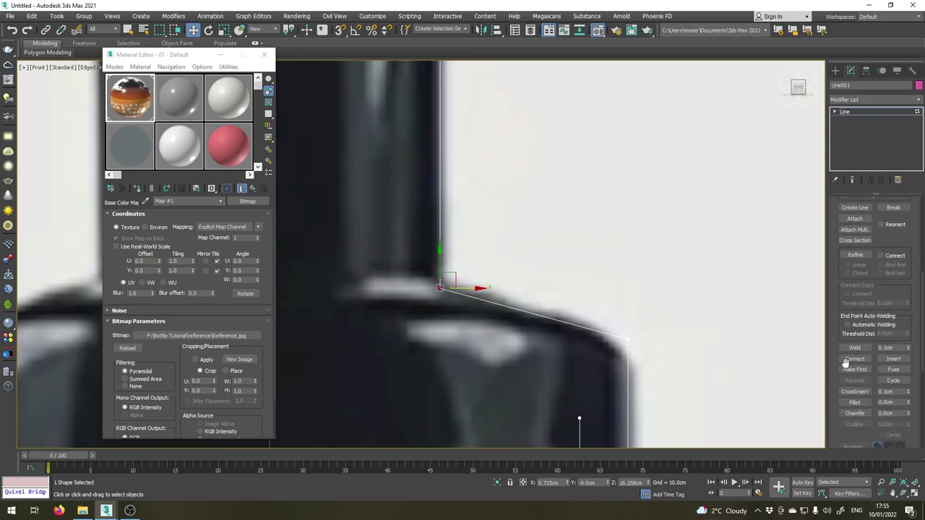
{"action": "left_click", "coordinate": [855, 402]}
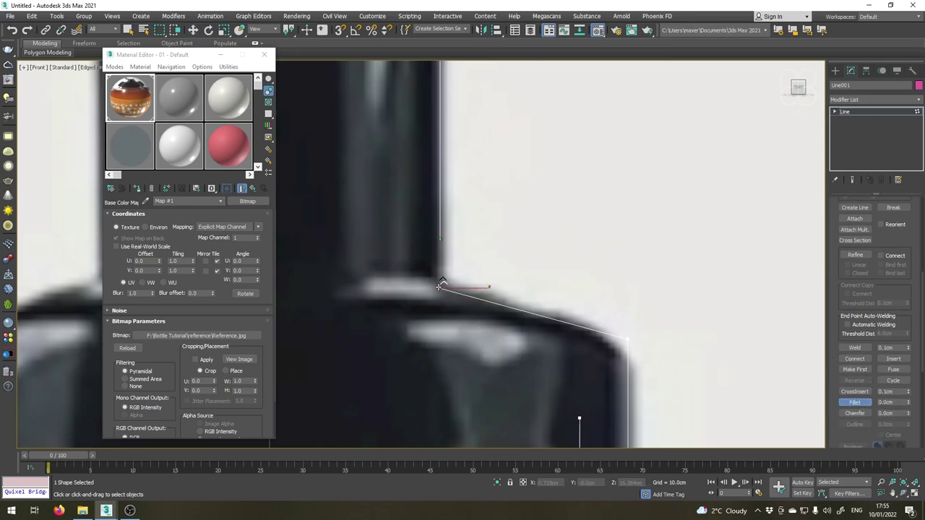
{"action": "left_click_drag", "start_coordinate": [440, 287], "coordinate": [456, 268]}
{"action": "middle_click_drag", "start_coordinate": [529, 337], "coordinate": [439, 183]}
{"action": "key", "text": "w"}
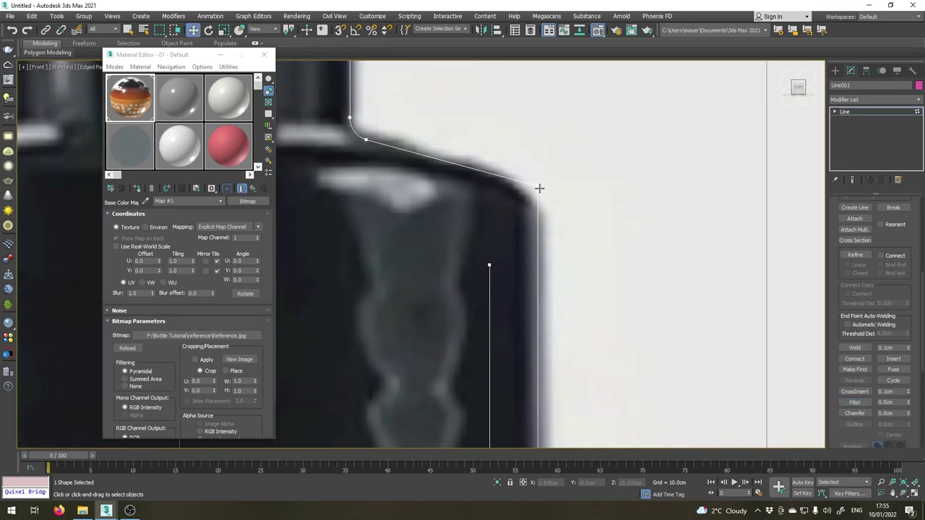
Fillet the cap's outer shoulder corner to match the reference, and move the neck fillet's upper vertex slightly up.
{"action": "left_click", "coordinate": [538, 186]}
{"action": "left_click", "coordinate": [855, 402]}
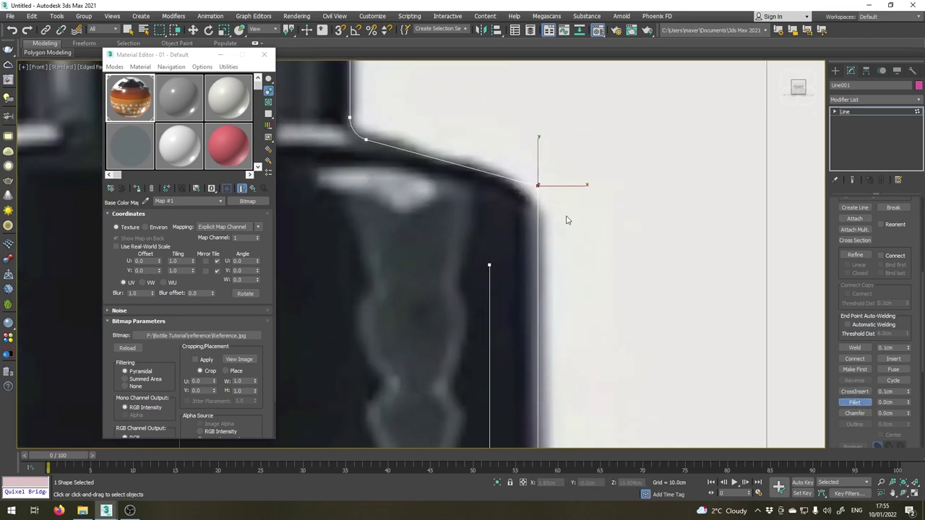
{"action": "left_click_drag", "start_coordinate": [537, 191], "coordinate": [573, 136]}
{"action": "key", "text": "w"}
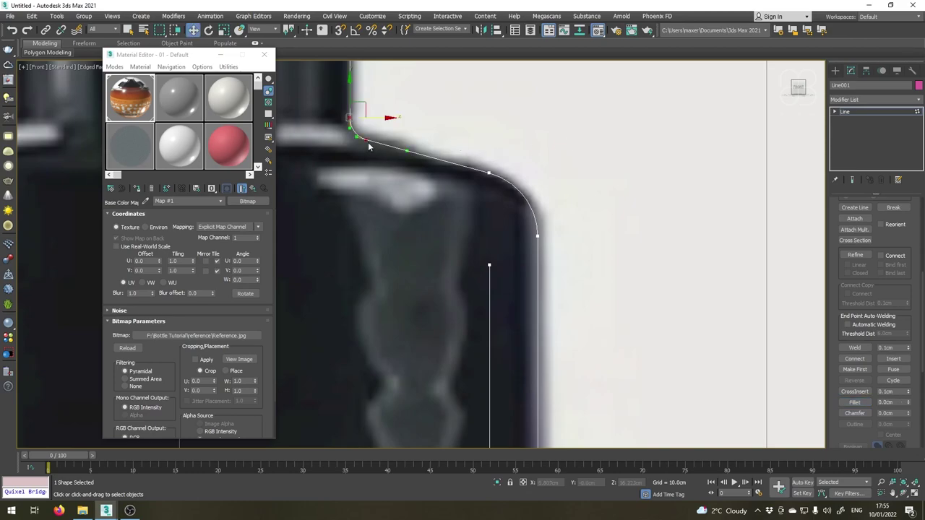
{"action": "left_click_drag", "start_coordinate": [350, 83], "coordinate": [350, 79]}
{"action": "scroll", "coordinate": [416, 130], "scroll_direction": "down", "scroll_amount": 3}
Select both vertices at the cap's bottom rim and round them with a small fillet.
{"action": "middle_click_drag", "start_coordinate": [503, 422], "coordinate": [463, 264]}
{"action": "scroll", "coordinate": [419, 226], "scroll_direction": "up", "scroll_amount": 4}
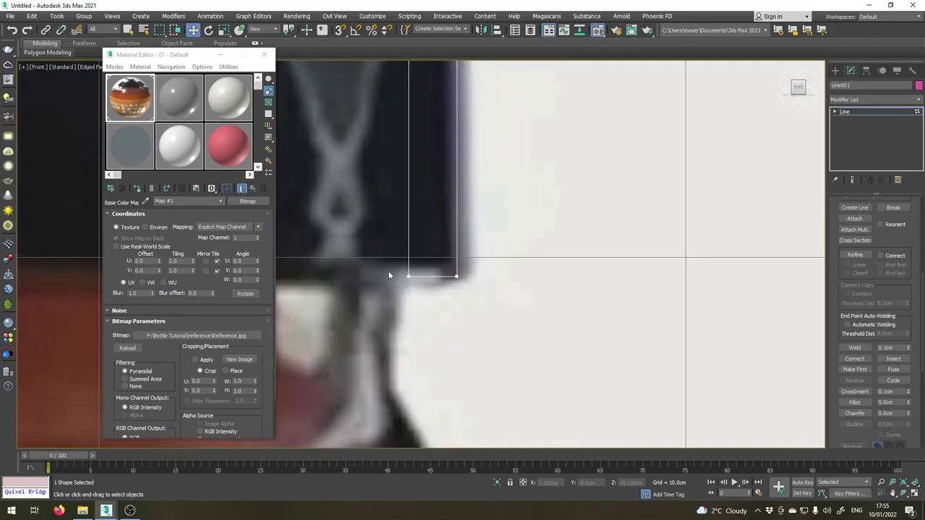
{"action": "left_click", "coordinate": [457, 275]}
{"action": "scroll", "coordinate": [416, 265], "scroll_direction": "up", "scroll_amount": 2}
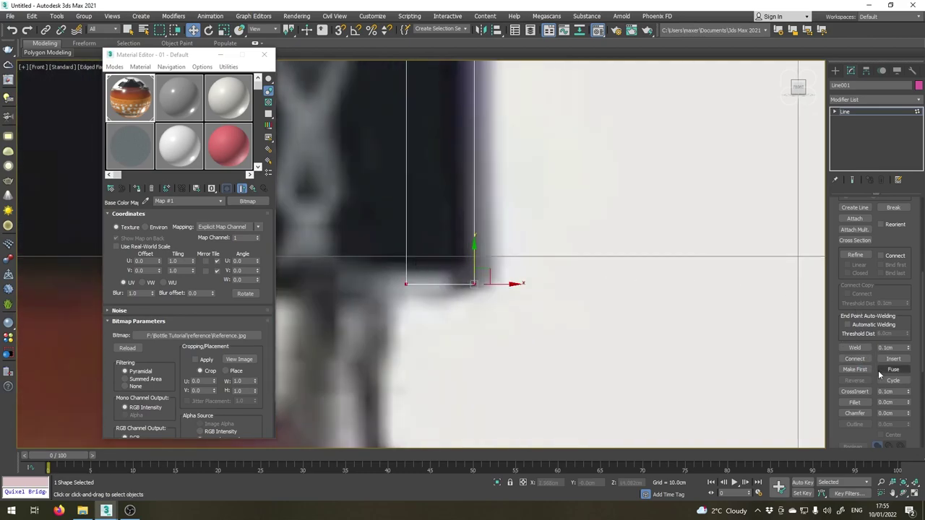
{"action": "left_click", "coordinate": [854, 369]}
{"action": "left_click", "coordinate": [855, 402]}
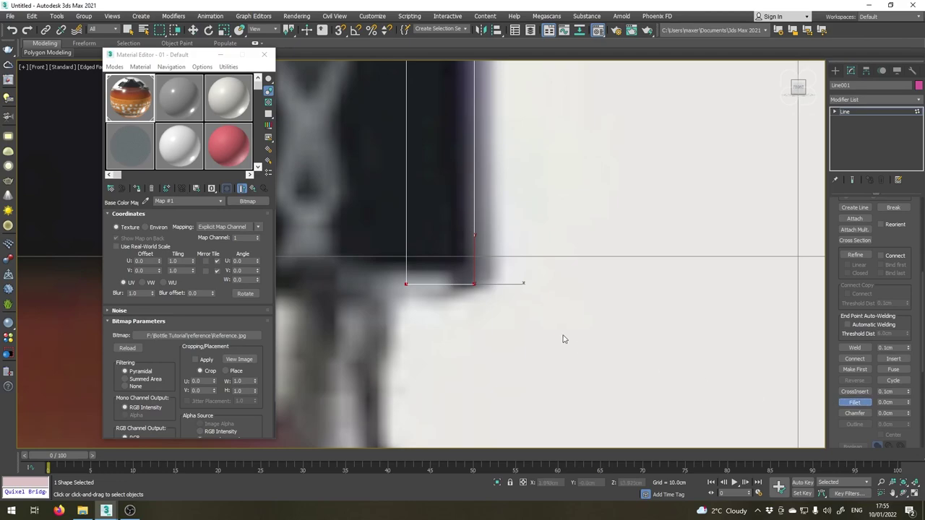
{"action": "left_click_drag", "start_coordinate": [475, 282], "coordinate": [472, 278]}
{"action": "right_click", "coordinate": [473, 293]}
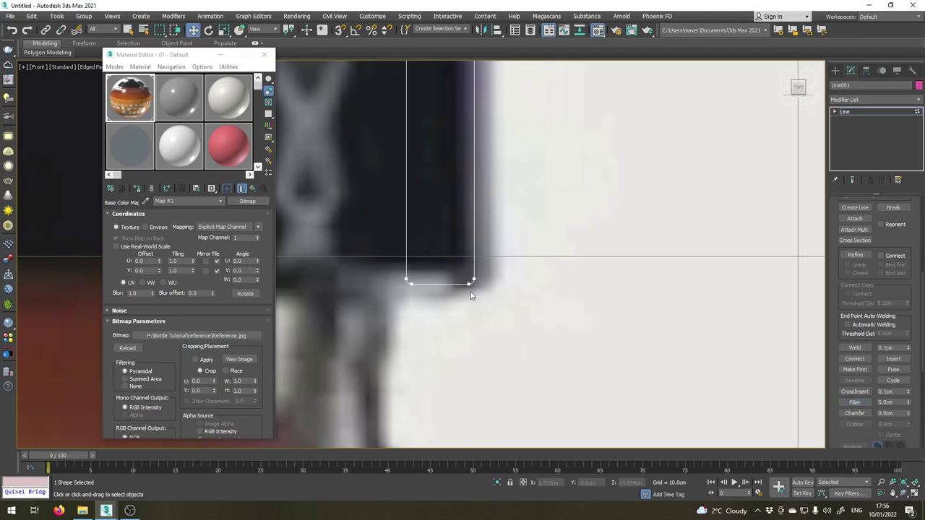
{"action": "scroll", "coordinate": [404, 181], "scroll_direction": "down", "scroll_amount": 8}
{"action": "middle_click_drag", "start_coordinate": [403, 185], "coordinate": [429, 279]}
{"action": "scroll", "coordinate": [408, 196], "scroll_direction": "up", "scroll_amount": 2}
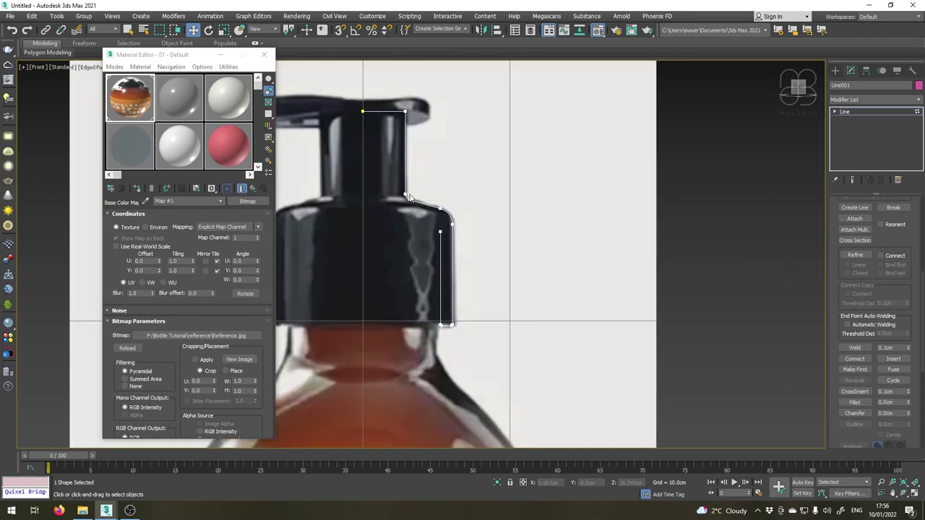
Leave vertex editing and start a new Line spline at the nozzle tip, tracing the pump head's curved top edge to its back end.
{"action": "middle_click_drag", "start_coordinate": [406, 194], "coordinate": [526, 311]}
{"action": "middle_click_drag", "start_coordinate": [377, 236], "coordinate": [426, 239]}
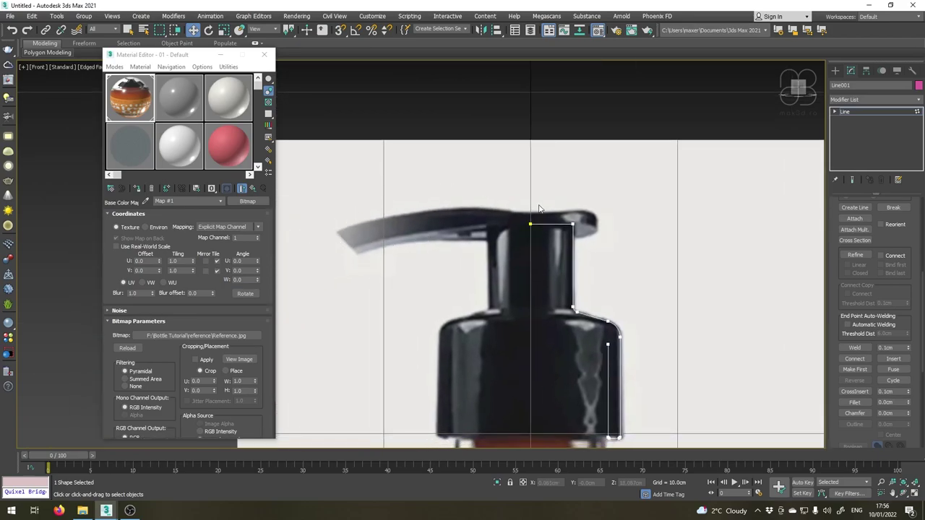
{"action": "scroll", "coordinate": [425, 230], "scroll_direction": "up", "scroll_amount": 2}
{"action": "left_click", "coordinate": [850, 113]}
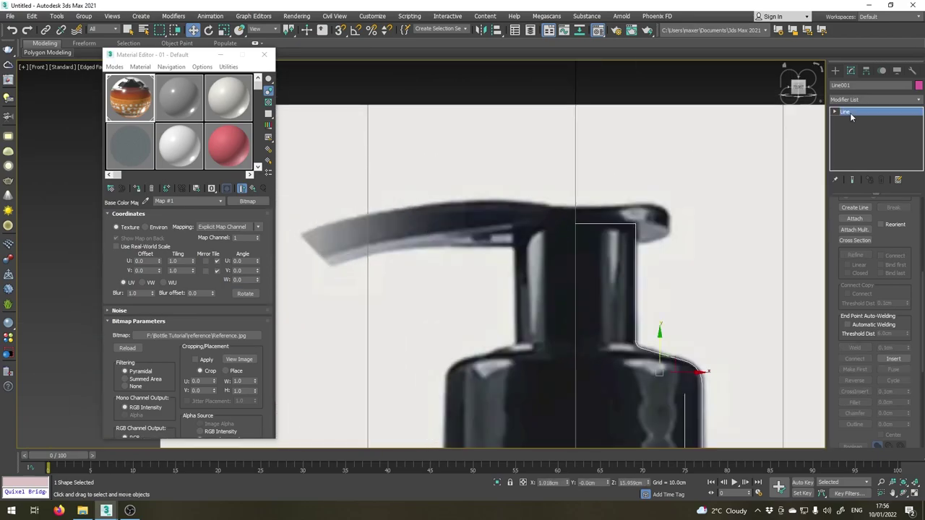
{"action": "left_click", "coordinate": [836, 69]}
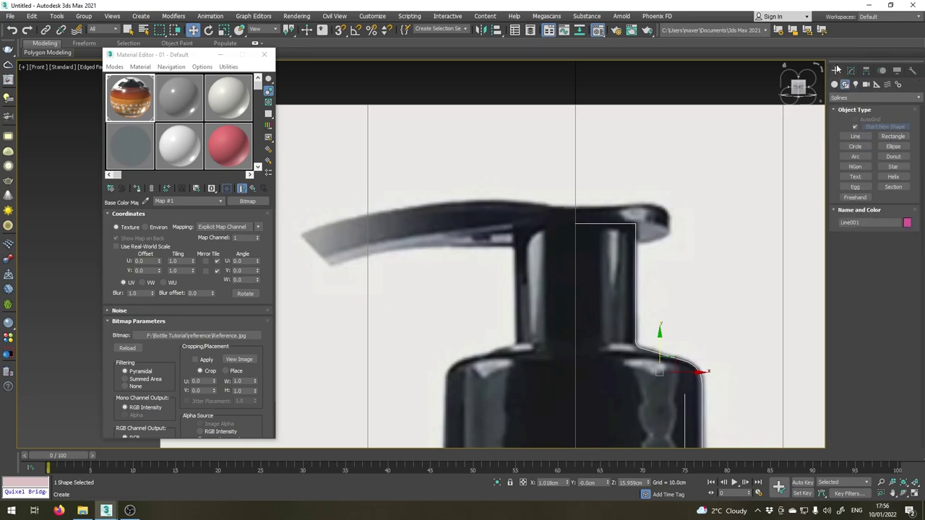
{"action": "left_click", "coordinate": [855, 136]}
{"action": "middle_click_drag", "start_coordinate": [348, 252], "coordinate": [384, 243]}
{"action": "left_click", "coordinate": [314, 237]}
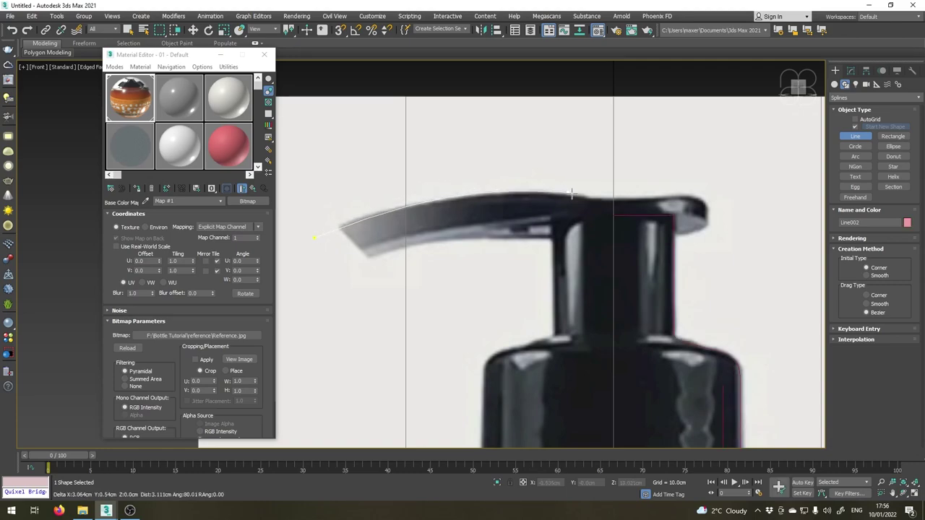
{"action": "left_click_drag", "start_coordinate": [607, 196], "coordinate": [701, 199]}
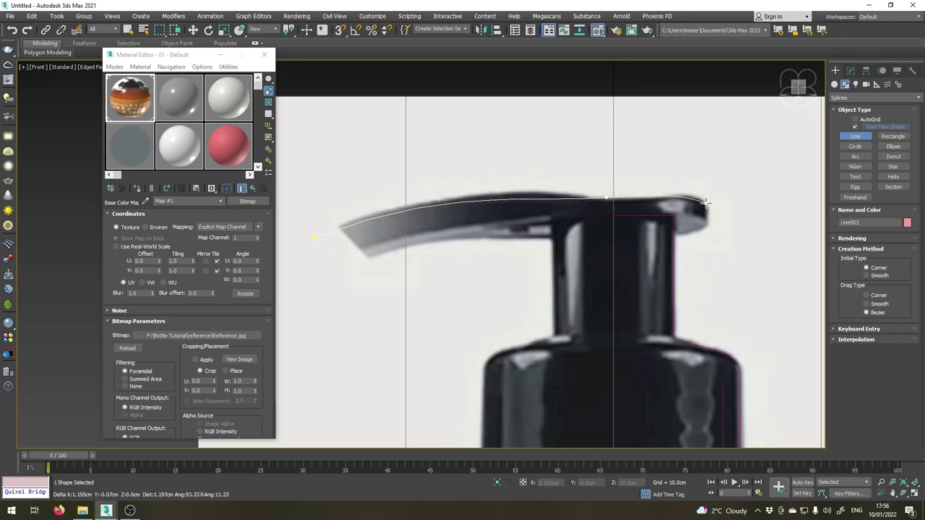
{"action": "left_click", "coordinate": [706, 203]}
Continue the spline down the pump head's back end and along its underside to the nozzle tip, and close it.
{"action": "left_click", "coordinate": [706, 225]}
{"action": "left_click_drag", "start_coordinate": [572, 219], "coordinate": [501, 231]}
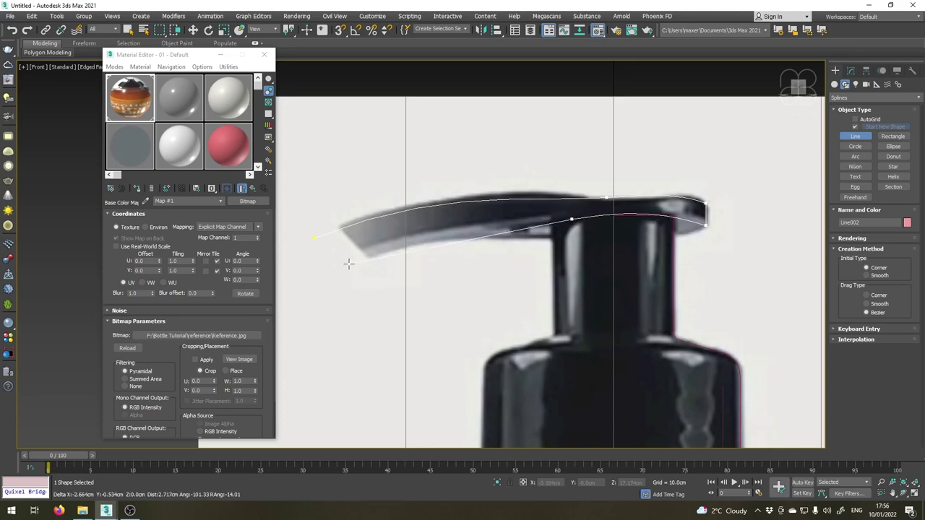
{"action": "left_click_drag", "start_coordinate": [330, 281], "coordinate": [315, 290]}
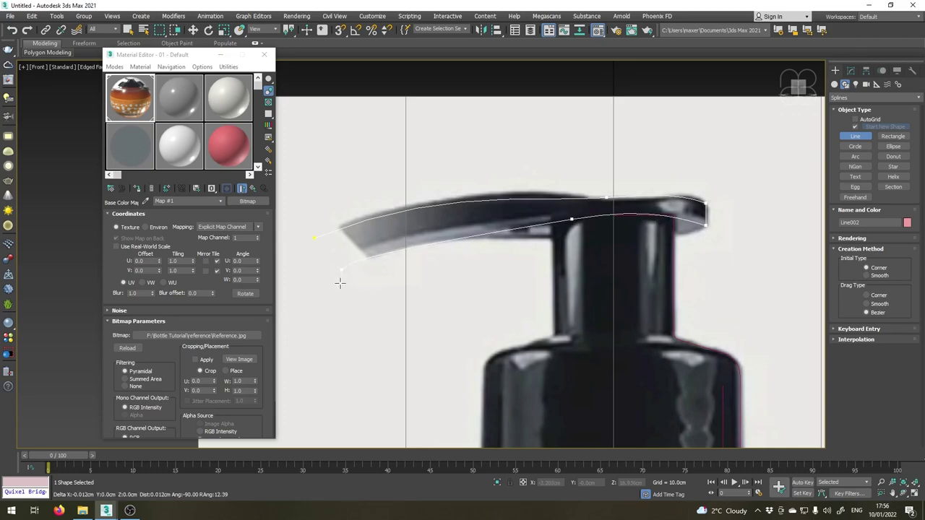
{"action": "left_click", "coordinate": [313, 238]}
{"action": "left_click", "coordinate": [433, 271]}
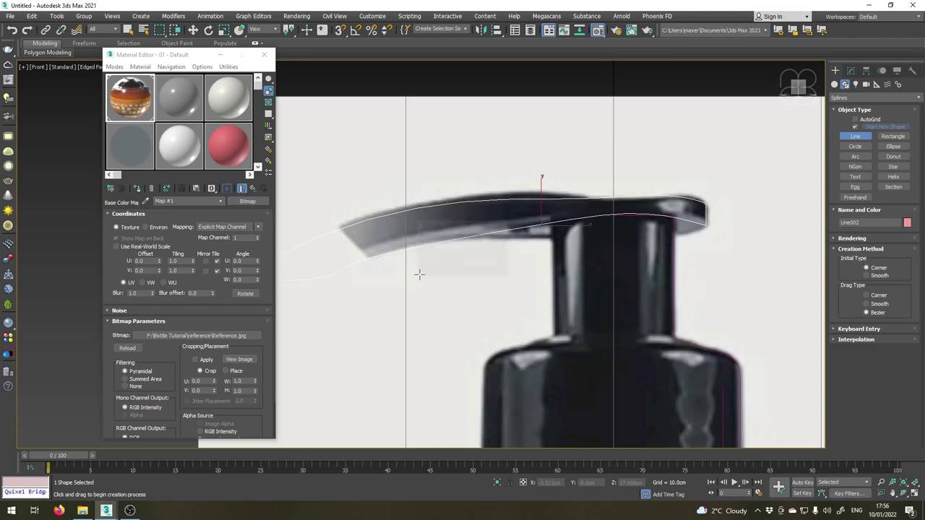
Edit the pump head spline at vertex level and convert the two nozzle-tip vertices to Corner.
{"action": "middle_click_drag", "start_coordinate": [333, 262], "coordinate": [474, 238]}
{"action": "scroll", "coordinate": [489, 214], "scroll_direction": "up", "scroll_amount": 2}
{"action": "right_click", "coordinate": [484, 217]}
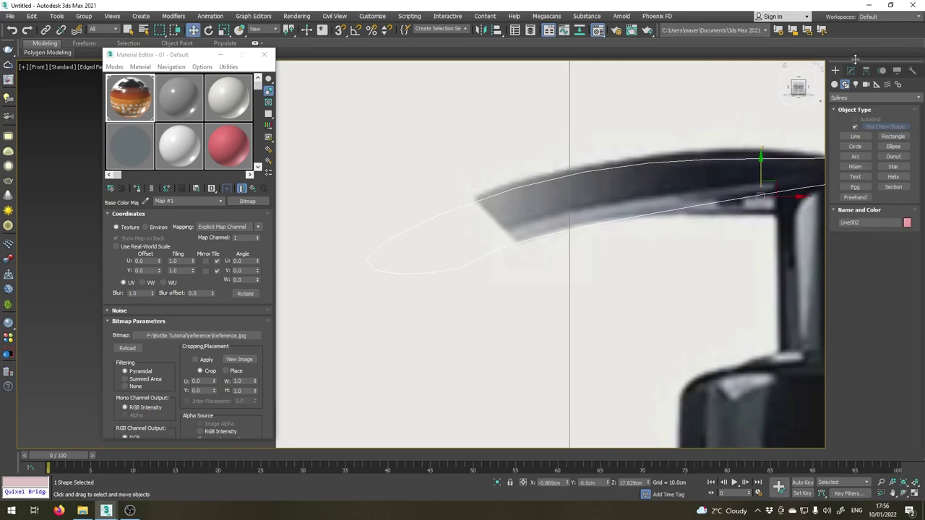
{"action": "left_click", "coordinate": [851, 71]}
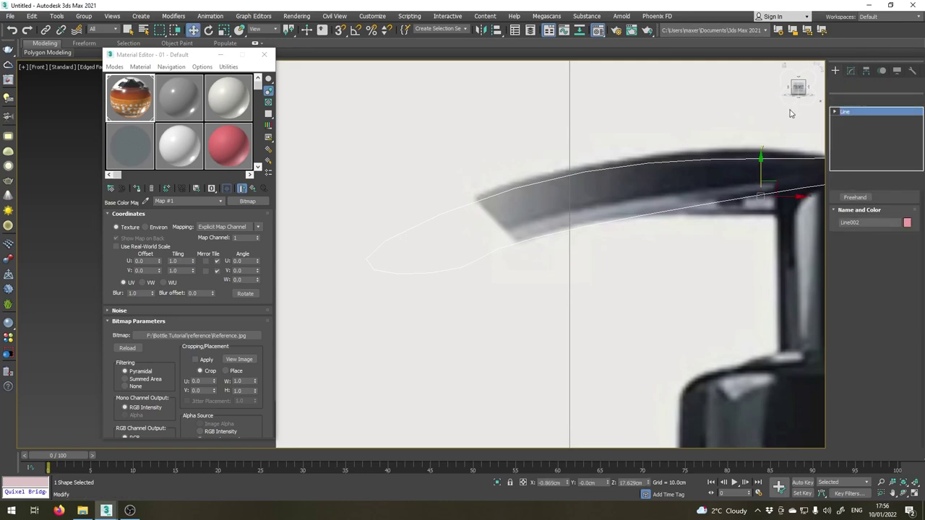
{"action": "left_click", "coordinate": [836, 112]}
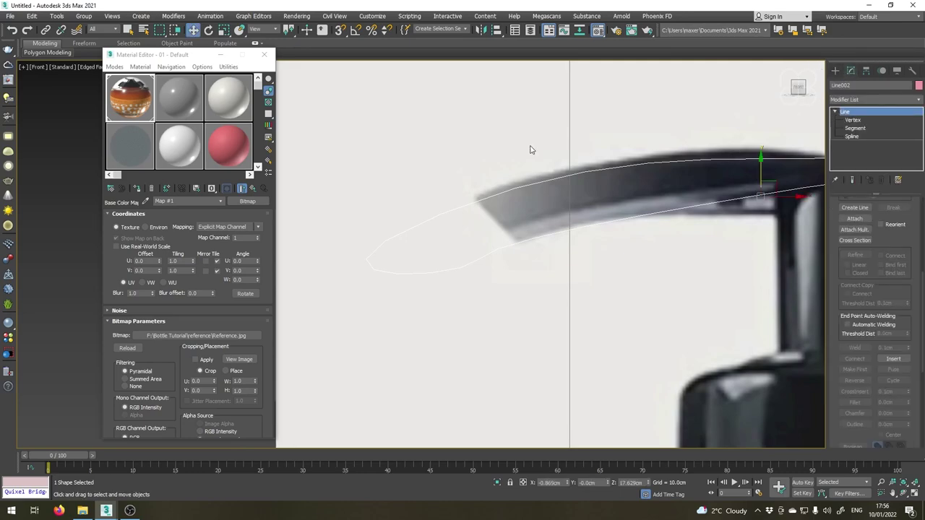
{"action": "left_click", "coordinate": [852, 119]}
{"action": "left_click_drag", "start_coordinate": [488, 288], "coordinate": [486, 288]}
{"action": "right_click", "coordinate": [439, 216]}
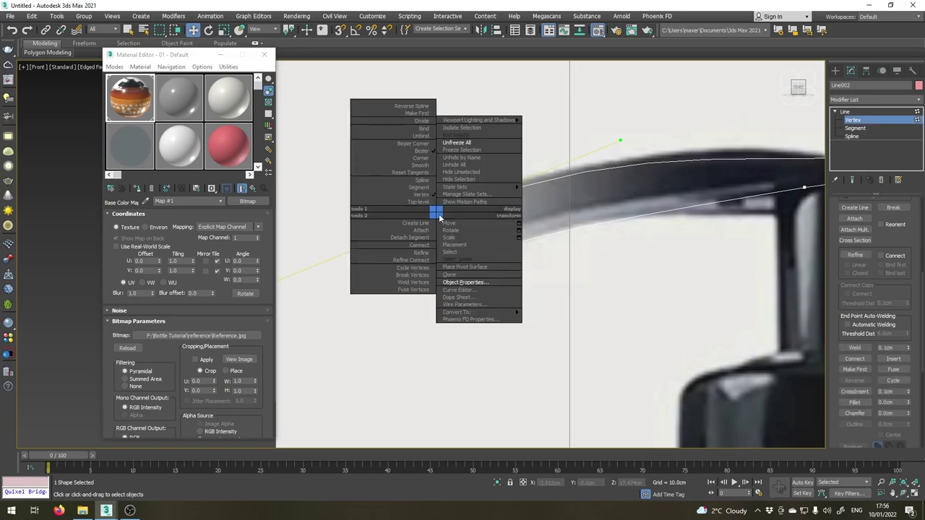
{"action": "left_click", "coordinate": [416, 158]}
{"action": "middle_click_drag", "start_coordinate": [436, 239], "coordinate": [303, 258]}
{"action": "scroll", "coordinate": [316, 255], "scroll_direction": "up", "scroll_amount": 2}
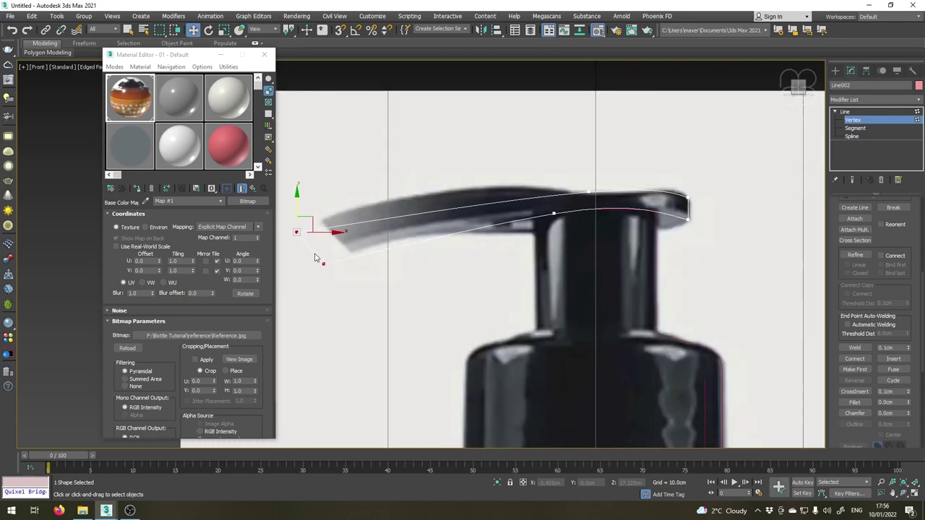
{"action": "scroll", "coordinate": [315, 253], "scroll_direction": "up", "scroll_amount": 1}
{"action": "scroll", "coordinate": [313, 250], "scroll_direction": "down", "scroll_amount": 1}
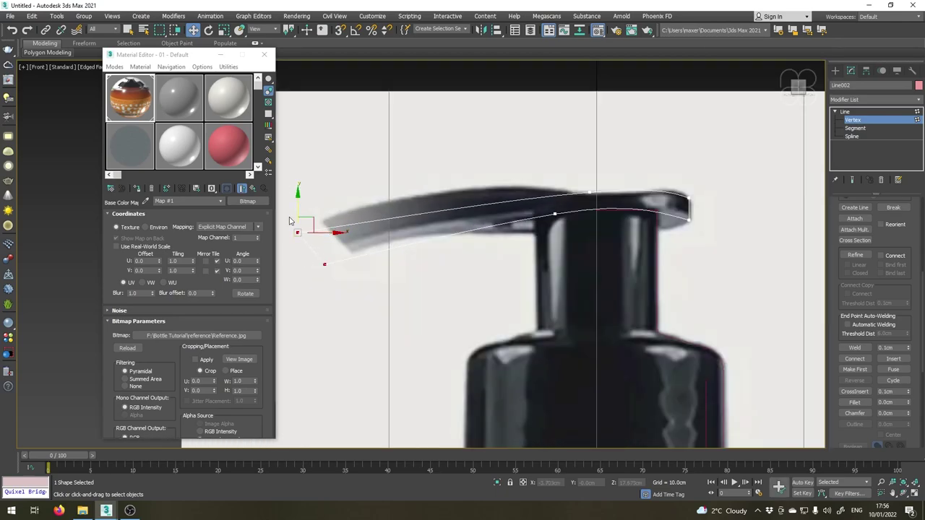
Convert the upper nozzle-tip vertex to Bezier Corner and bend its handle so the curve follows the nozzle's top edge.
{"action": "right_click", "coordinate": [301, 237]}
{"action": "left_click", "coordinate": [285, 167]}
{"action": "left_click_drag", "start_coordinate": [411, 215], "coordinate": [409, 183]}
{"action": "left_click", "coordinate": [590, 190]}
Convert the lower nozzle-tip vertex to Bezier Corner and raise its handle so the curve follows the nozzle's underside.
{"action": "left_click", "coordinate": [325, 264]}
{"action": "right_click", "coordinate": [323, 261]}
{"action": "left_click", "coordinate": [310, 196]}
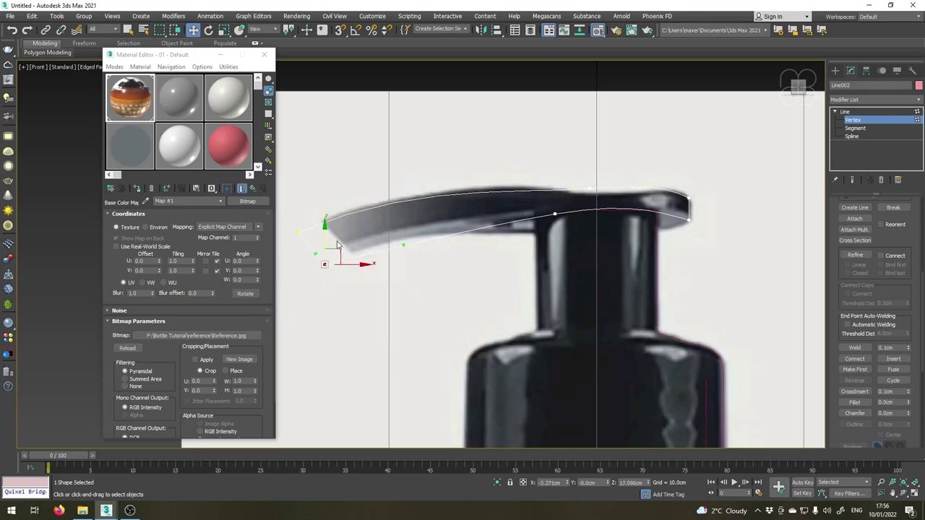
{"action": "left_click_drag", "start_coordinate": [404, 244], "coordinate": [403, 219]}
Convert the middle vertices on the pump head's underside and top edge to Smooth.
{"action": "left_click", "coordinate": [555, 215]}
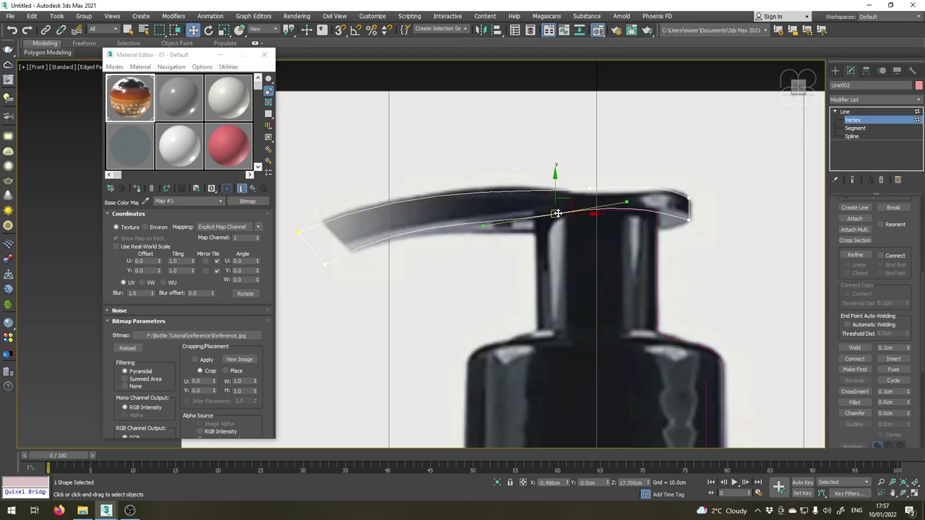
{"action": "right_click", "coordinate": [557, 216]}
{"action": "left_click", "coordinate": [533, 162]}
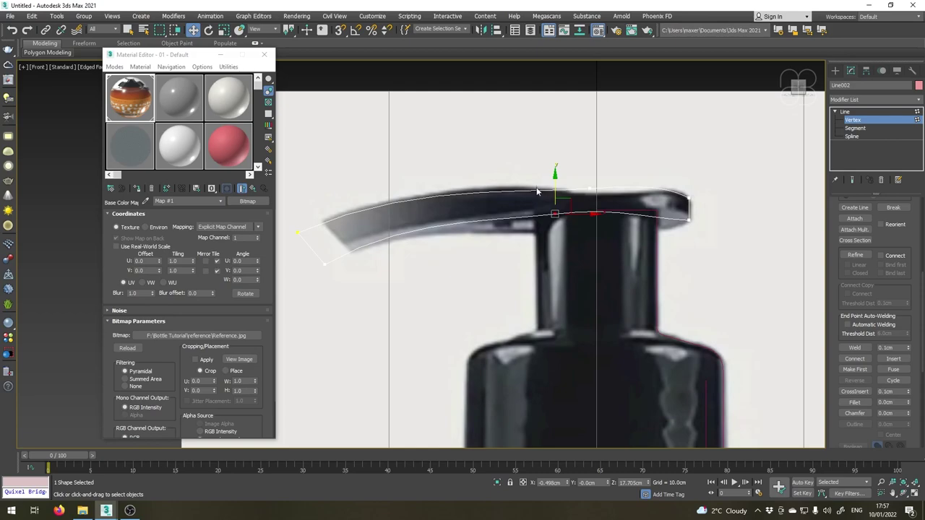
{"action": "right_click", "coordinate": [590, 186]}
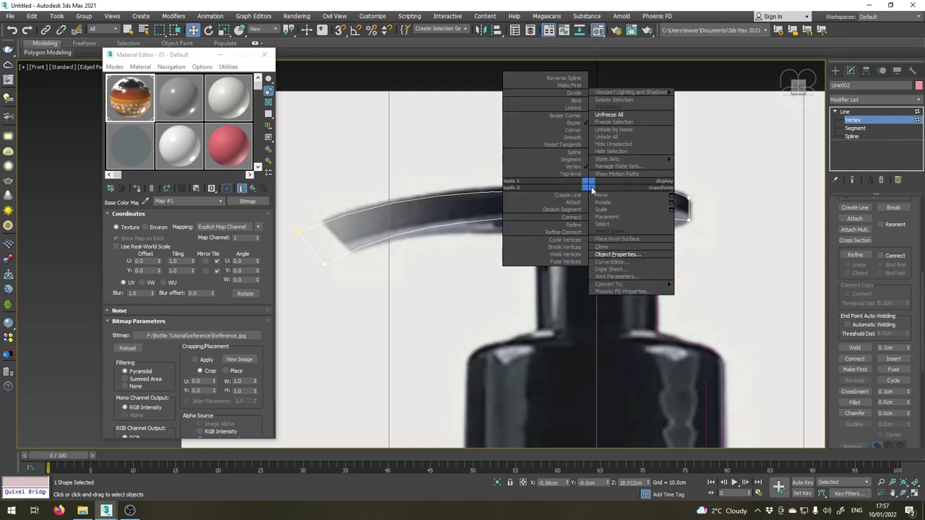
{"action": "left_click", "coordinate": [570, 144]}
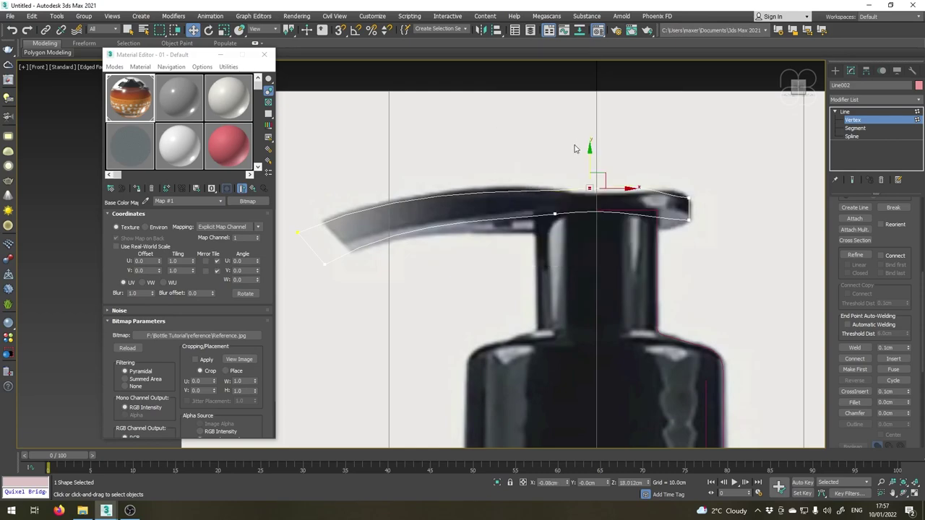
Convert the upper vertex at the pump head's back end to Bezier Corner and shorten its handle along the top edge.
{"action": "scroll", "coordinate": [690, 210], "scroll_direction": "up", "scroll_amount": 2}
{"action": "left_click", "coordinate": [686, 194]}
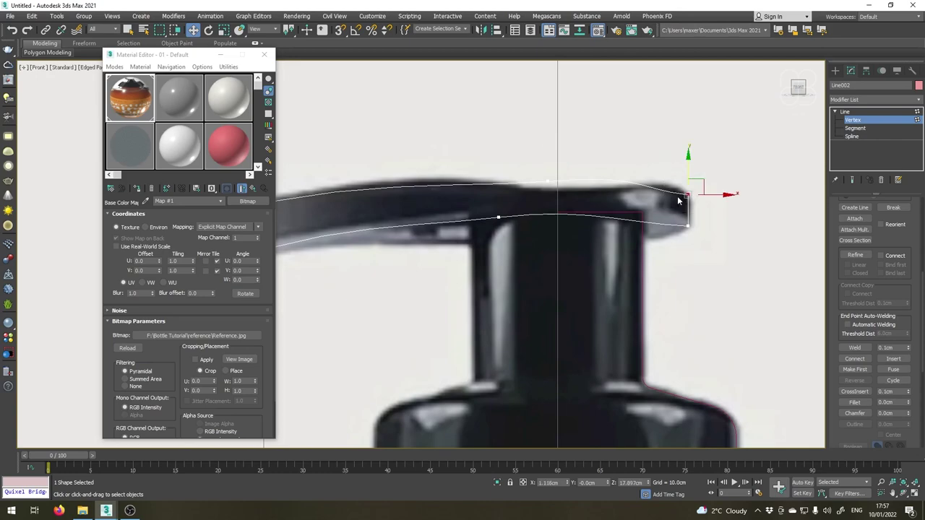
{"action": "right_click", "coordinate": [690, 199]}
{"action": "left_click", "coordinate": [670, 129]}
{"action": "left_click_drag", "start_coordinate": [642, 192], "coordinate": [665, 194]}
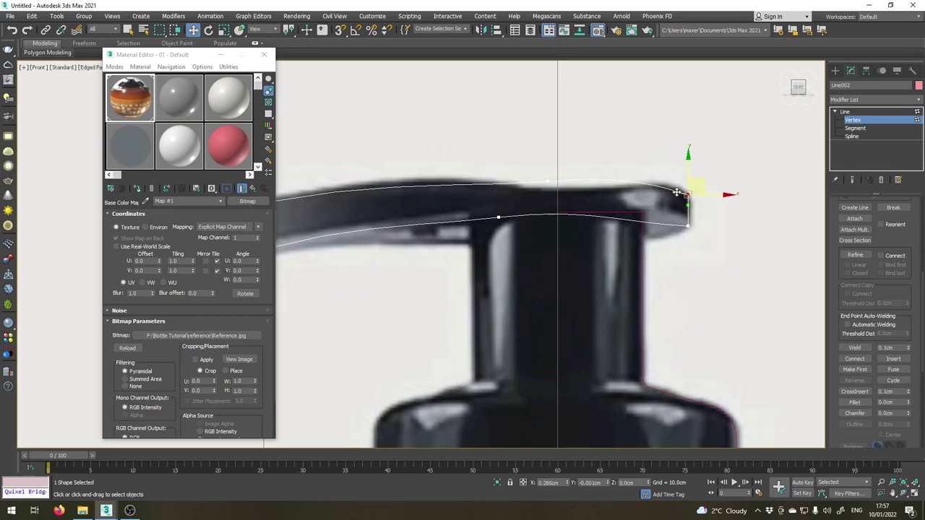
Try sliding the middle vertex of the pump head's top edge toward the nozzle.
{"action": "left_click_drag", "start_coordinate": [547, 180], "coordinate": [496, 179]}
{"action": "left_click", "coordinate": [496, 178]}
{"action": "scroll", "coordinate": [495, 192], "scroll_direction": "down", "scroll_amount": 3}
{"action": "scroll", "coordinate": [494, 195], "scroll_direction": "up", "scroll_amount": 3}
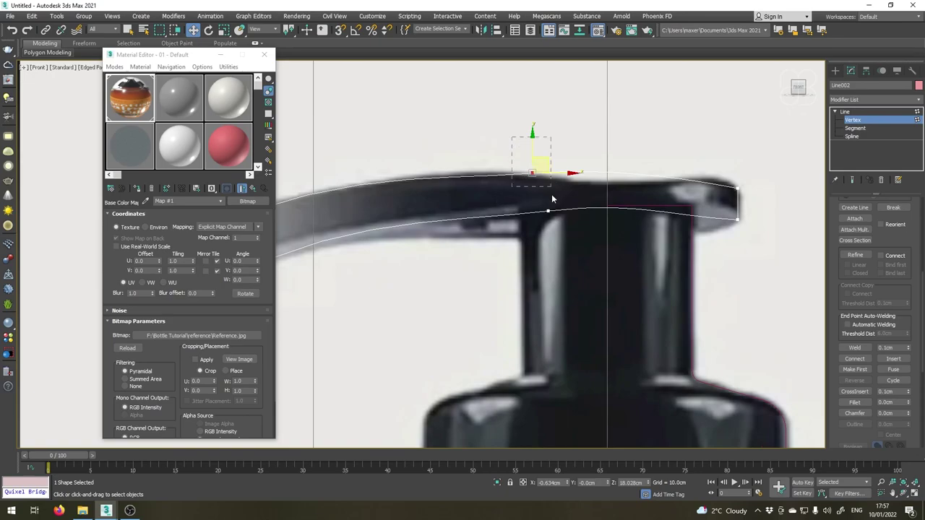
{"action": "middle_click_drag", "start_coordinate": [545, 196], "coordinate": [561, 203]}
{"action": "scroll", "coordinate": [579, 193], "scroll_direction": "down", "scroll_amount": 2}
{"action": "scroll", "coordinate": [542, 195], "scroll_direction": "up", "scroll_amount": 2}
Try deleting the top edge's middle vertex, and undo the last vertex changes.
{"action": "key", "text": "Delete"}
{"action": "scroll", "coordinate": [541, 194], "scroll_direction": "down", "scroll_amount": 2}
{"action": "left_click", "coordinate": [314, 227]}
{"action": "key", "text": "ctrl+z"}
{"action": "key", "text": "ctrl+z"}
{"action": "key", "text": "ctrl+z"}
Move the top edge's middle vertex toward the nozzle to X about -0.59 cm, then select the underside's middle vertex.
{"action": "left_click_drag", "start_coordinate": [621, 171], "coordinate": [578, 169]}
{"action": "middle_click_drag", "start_coordinate": [601, 216], "coordinate": [562, 217]}
{"action": "scroll", "coordinate": [460, 212], "scroll_direction": "down", "scroll_amount": 2}
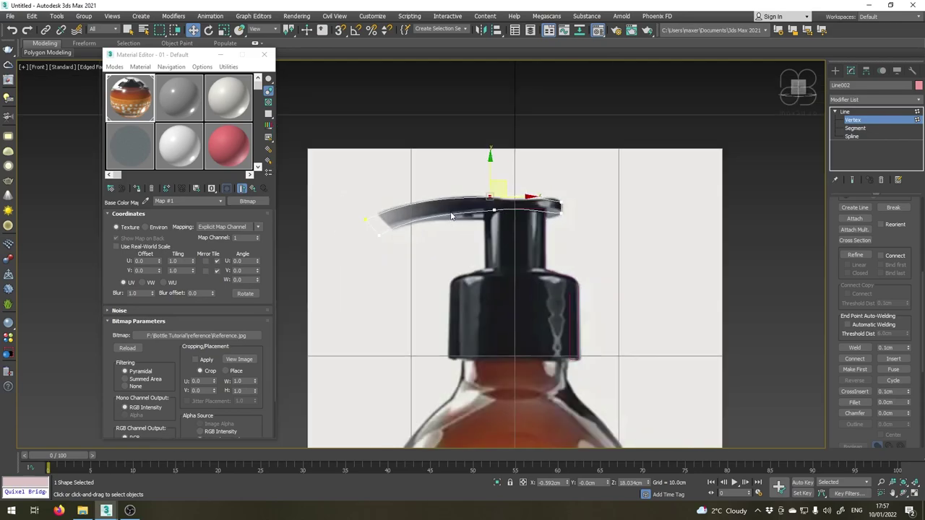
{"action": "scroll", "coordinate": [383, 223], "scroll_direction": "up", "scroll_amount": 1}
{"action": "middle_click_drag", "start_coordinate": [410, 230], "coordinate": [388, 190]}
{"action": "scroll", "coordinate": [519, 162], "scroll_direction": "up", "scroll_amount": 1}
{"action": "left_click", "coordinate": [520, 162]}
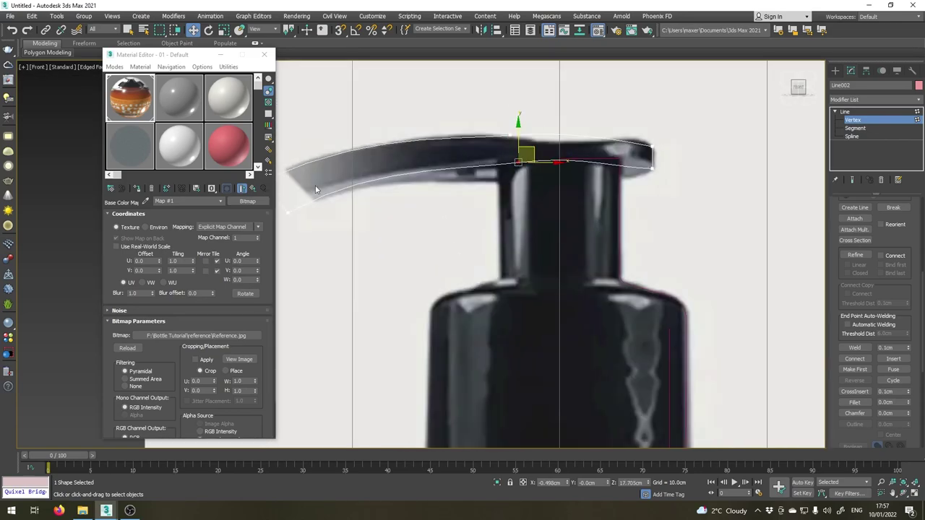
{"action": "scroll", "coordinate": [326, 184], "scroll_direction": "down", "scroll_amount": 4}
{"action": "scroll", "coordinate": [464, 212], "scroll_direction": "up", "scroll_amount": 6}
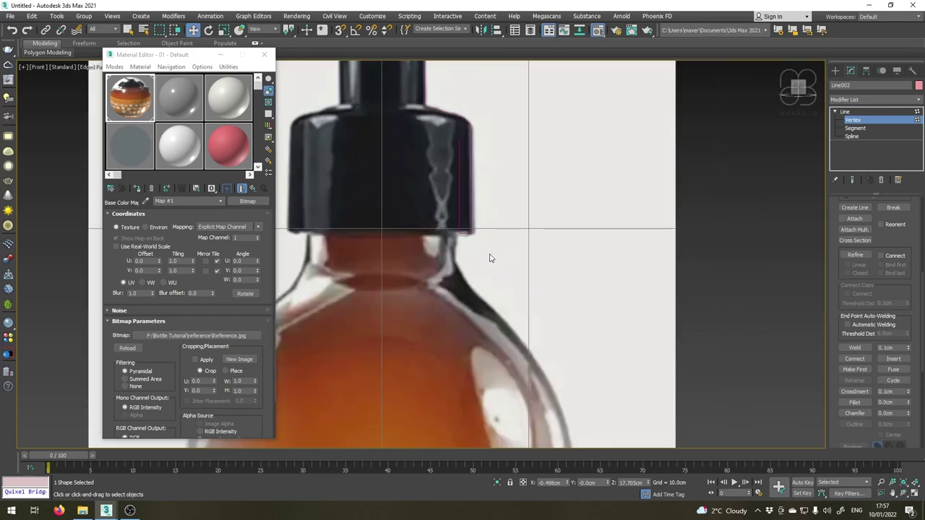
Start a new Line spline inside the cap and trace the bottle's neck and curved shoulder down to its straight side.
{"action": "left_click", "coordinate": [837, 71]}
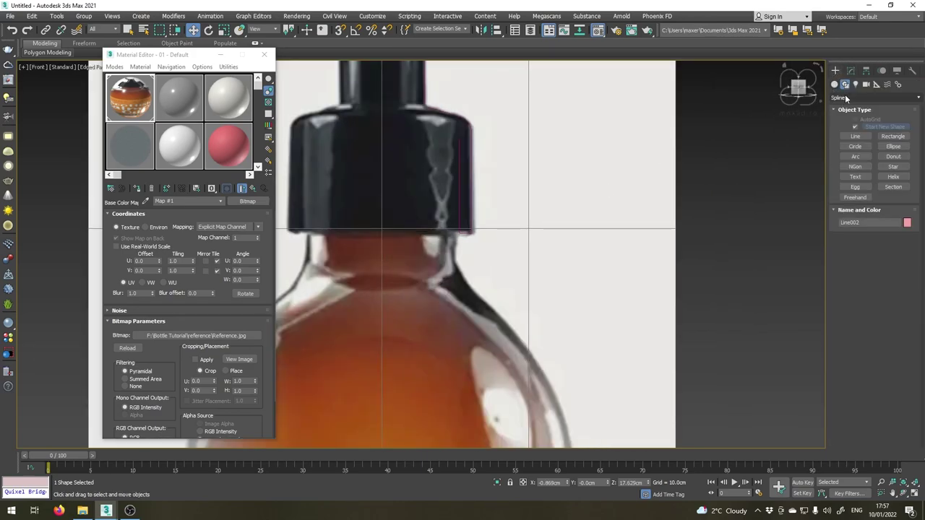
{"action": "left_click", "coordinate": [855, 136]}
{"action": "scroll", "coordinate": [477, 209], "scroll_direction": "up", "scroll_amount": 2}
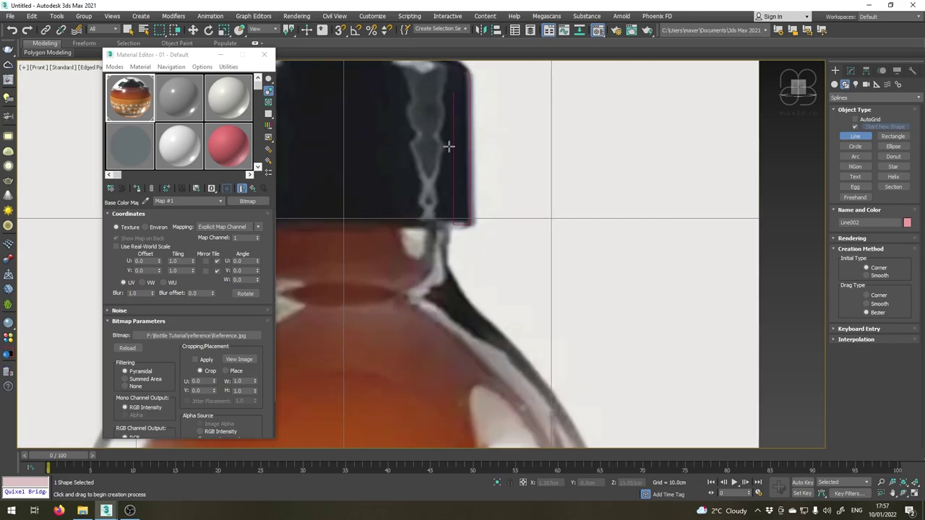
{"action": "left_click", "coordinate": [446, 147]}
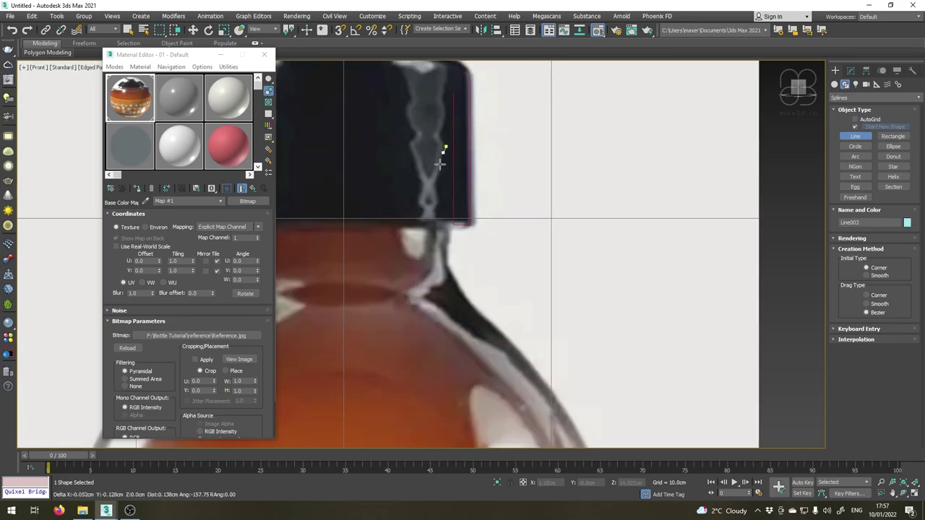
{"action": "left_click", "coordinate": [448, 288]}
{"action": "scroll", "coordinate": [427, 295], "scroll_direction": "down", "scroll_amount": 3}
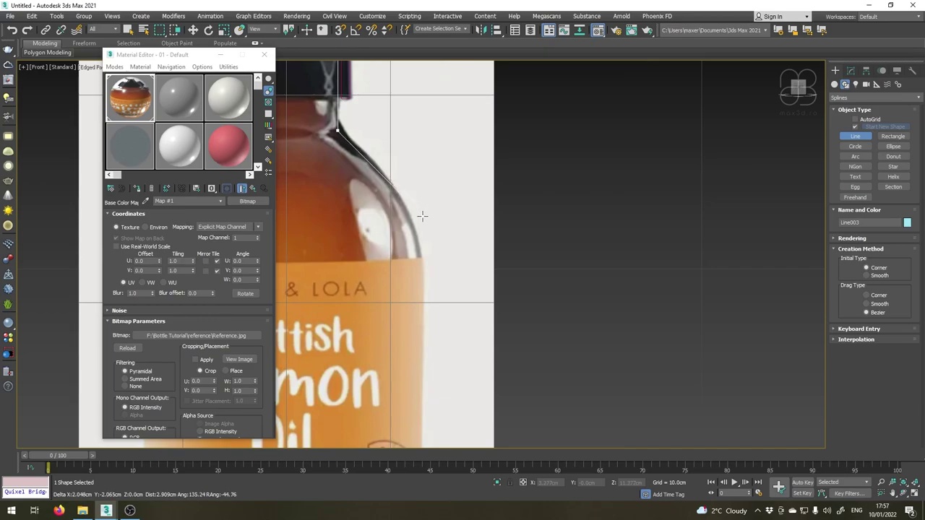
{"action": "scroll", "coordinate": [416, 335], "scroll_direction": "down", "scroll_amount": 4}
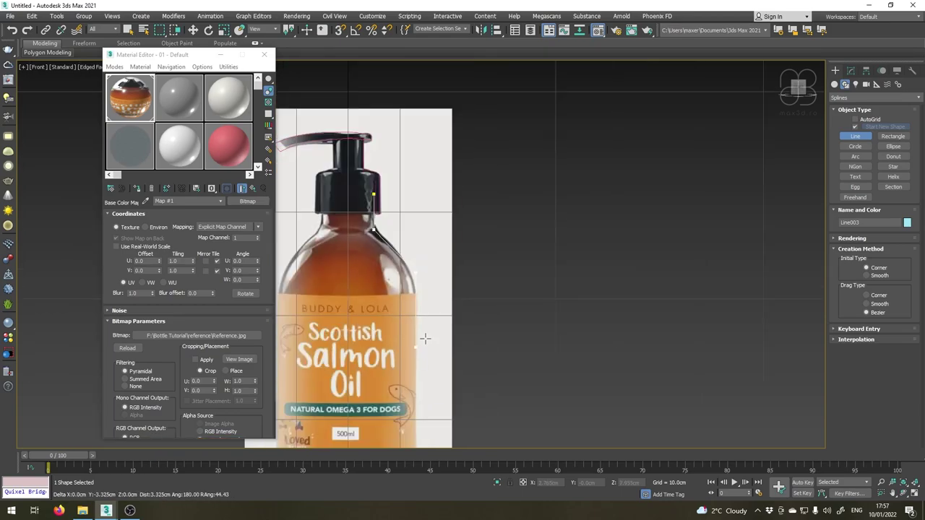
Extend the spline down the bottle's side to the base corner, run it along the bottom just past the centre axis, and finish it.
{"action": "scroll", "coordinate": [414, 373], "scroll_direction": "down", "scroll_amount": 2}
{"action": "scroll", "coordinate": [414, 373], "scroll_direction": "up", "scroll_amount": 4}
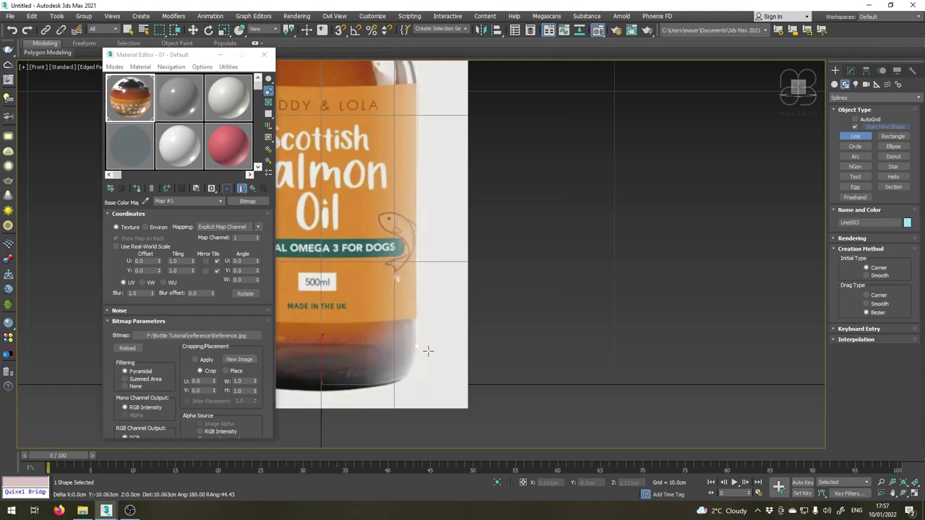
{"action": "scroll", "coordinate": [411, 379], "scroll_direction": "up", "scroll_amount": 2}
{"action": "scroll", "coordinate": [456, 374], "scroll_direction": "up", "scroll_amount": 3}
{"action": "scroll", "coordinate": [417, 388], "scroll_direction": "down", "scroll_amount": 5}
{"action": "scroll", "coordinate": [431, 382], "scroll_direction": "up", "scroll_amount": 3}
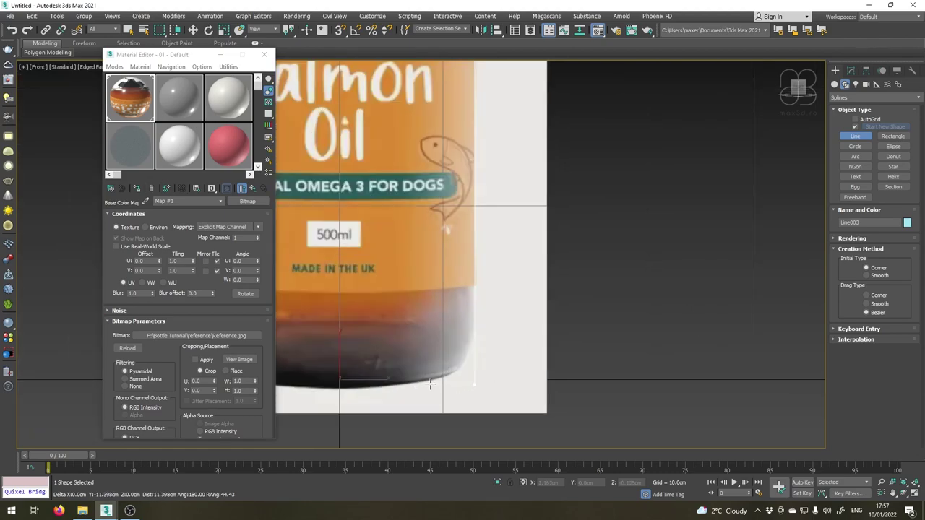
{"action": "left_click", "coordinate": [476, 377]}
{"action": "left_click", "coordinate": [330, 381]}
{"action": "right_click", "coordinate": [330, 381]}
At vertex level, select the bottle spline's bottom end vertex and set its X to 0 cm.
{"action": "left_click", "coordinate": [850, 71]}
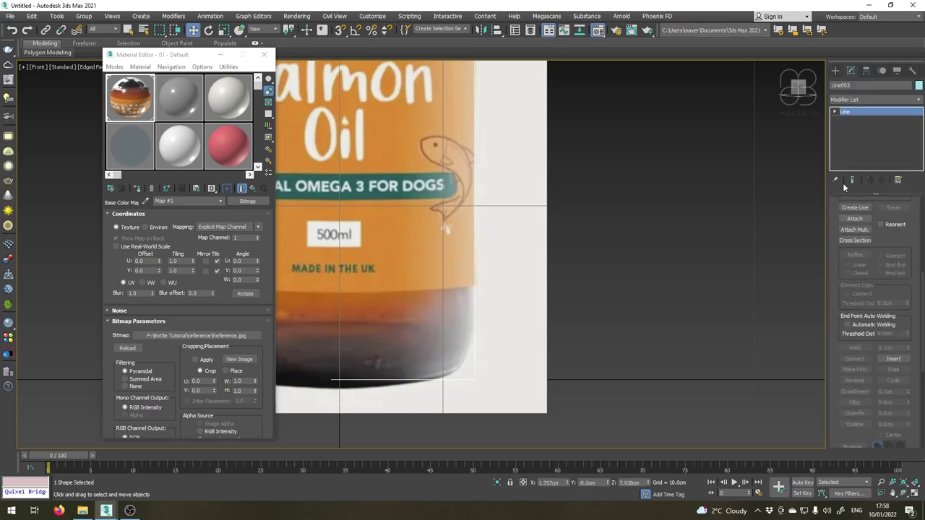
{"action": "left_click", "coordinate": [836, 112]}
{"action": "left_click", "coordinate": [851, 120]}
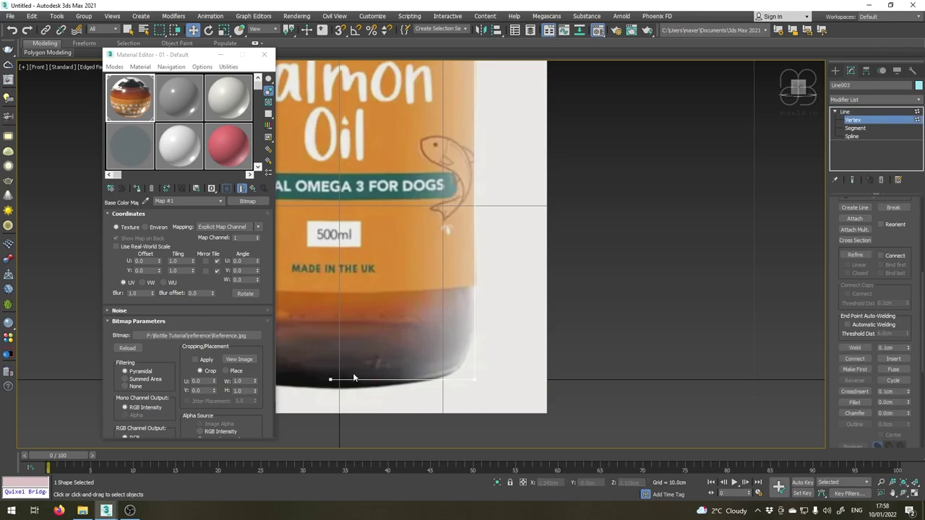
{"action": "left_click_drag", "start_coordinate": [363, 415], "coordinate": [358, 412]}
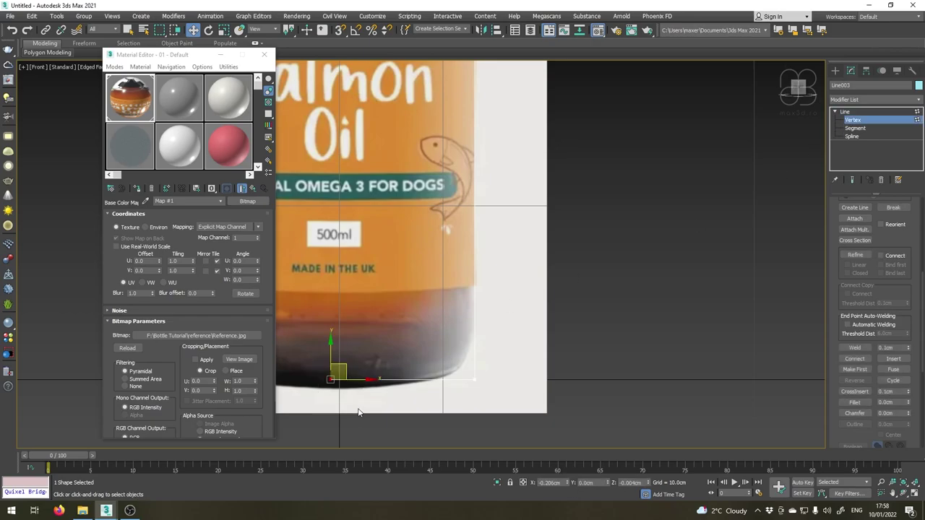
{"action": "right_click", "coordinate": [569, 488]}
{"action": "scroll", "coordinate": [466, 349], "scroll_direction": "down", "scroll_amount": 6}
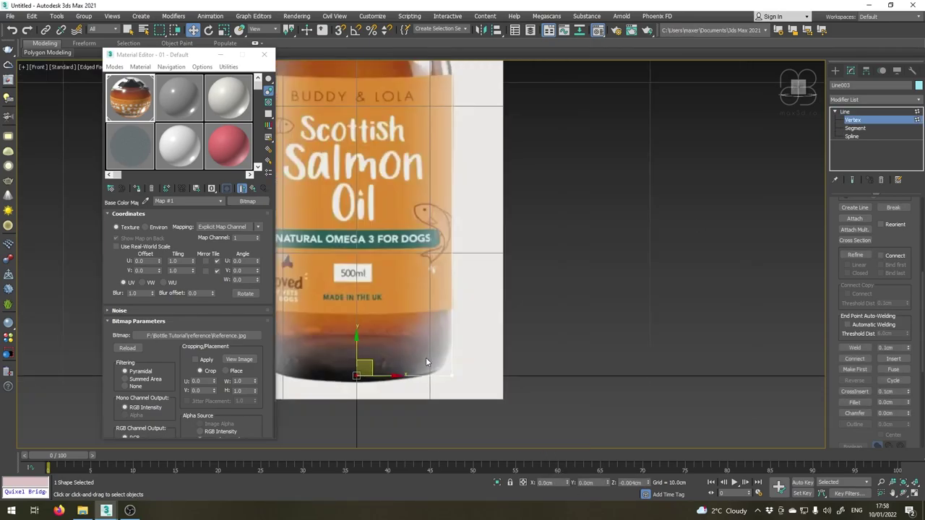
Shift the spline's straight side slightly outward by its corner vertices to match the bottle's edge in the reference.
{"action": "left_click_drag", "start_coordinate": [467, 369], "coordinate": [468, 377]}
{"action": "scroll", "coordinate": [458, 353], "scroll_direction": "up", "scroll_amount": 5}
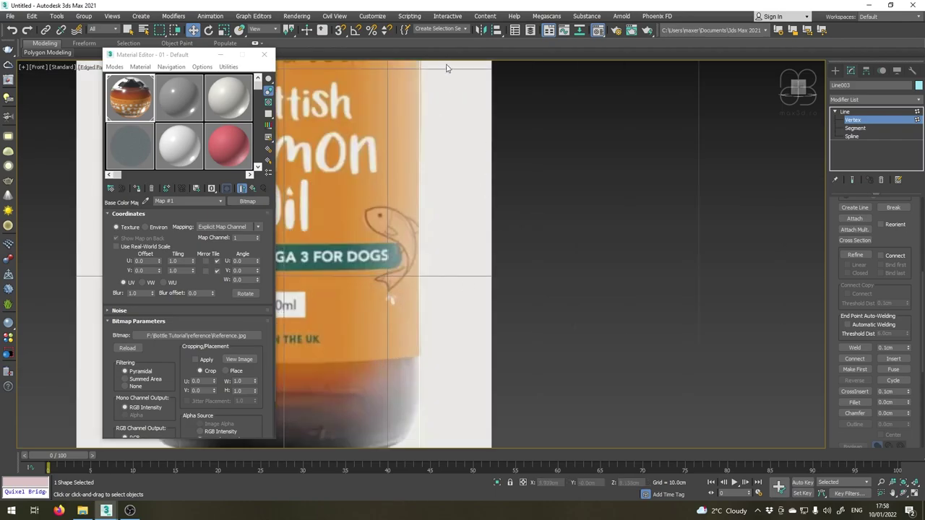
{"action": "middle_click_drag", "start_coordinate": [446, 62], "coordinate": [423, 305]}
{"action": "scroll", "coordinate": [387, 154], "scroll_direction": "up", "scroll_amount": 3}
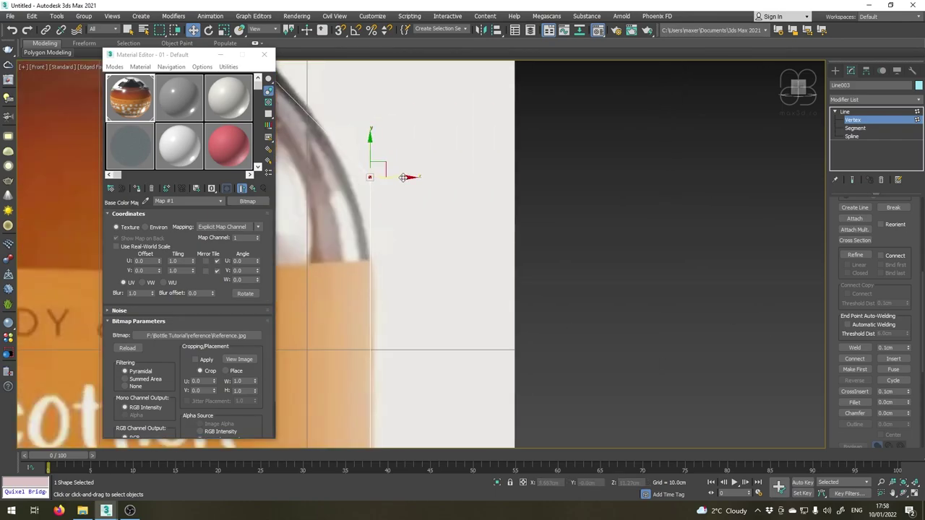
{"action": "left_click_drag", "start_coordinate": [403, 178], "coordinate": [408, 178]}
Raise the vertex where the neck meets the shoulder to Z about 13.49 cm.
{"action": "scroll", "coordinate": [408, 179], "scroll_direction": "down", "scroll_amount": 3}
{"action": "scroll", "coordinate": [385, 168], "scroll_direction": "up", "scroll_amount": 2}
{"action": "scroll", "coordinate": [396, 166], "scroll_direction": "up", "scroll_amount": 2}
{"action": "scroll", "coordinate": [402, 295], "scroll_direction": "down", "scroll_amount": 3}
{"action": "scroll", "coordinate": [313, 119], "scroll_direction": "up", "scroll_amount": 3}
{"action": "left_click", "coordinate": [312, 190]}
{"action": "left_click_drag", "start_coordinate": [313, 156], "coordinate": [312, 140]}
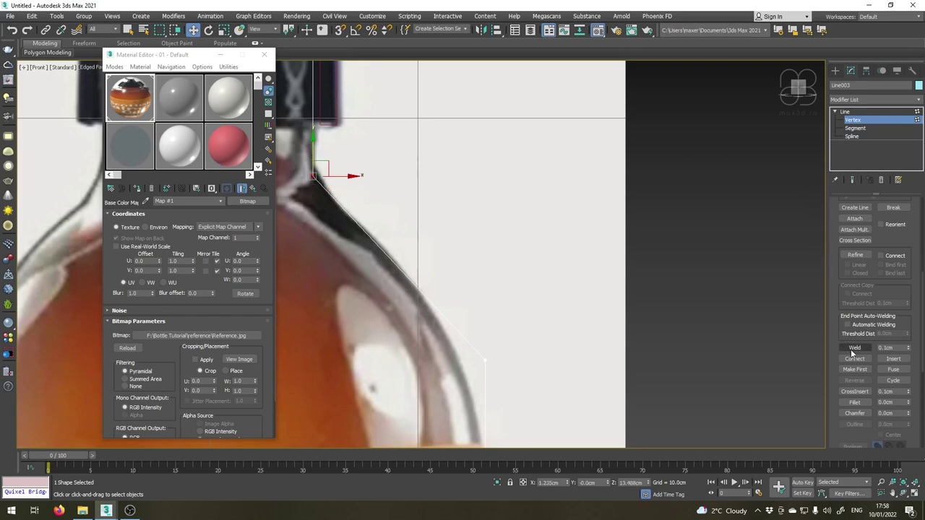
Fillet the neck-base vertex slightly and the shoulder corner vertex generously to follow the curves in the reference.
{"action": "left_click", "coordinate": [855, 402]}
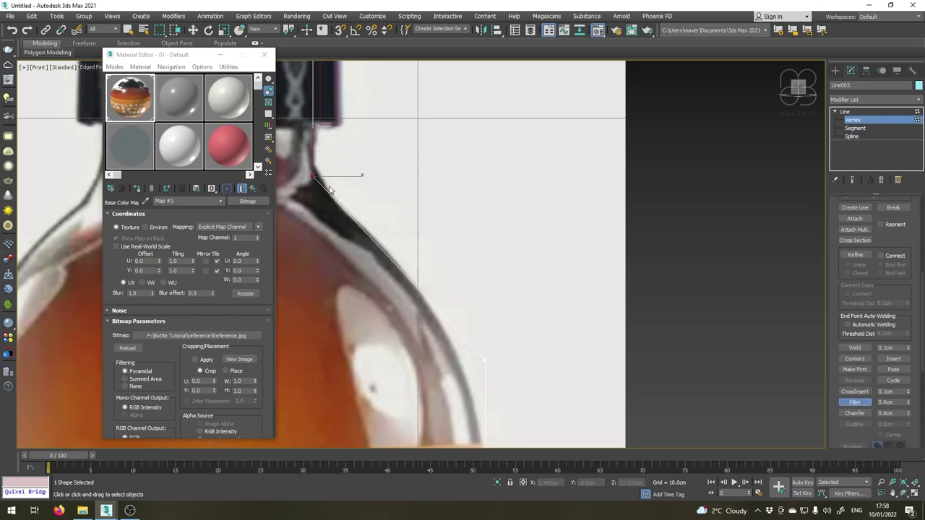
{"action": "left_click_drag", "start_coordinate": [313, 174], "coordinate": [326, 151]}
{"action": "middle_click_drag", "start_coordinate": [465, 414], "coordinate": [420, 359]}
{"action": "left_click_drag", "start_coordinate": [443, 304], "coordinate": [490, 188]}
{"action": "scroll", "coordinate": [367, 174], "scroll_direction": "down", "scroll_amount": 2}
{"action": "scroll", "coordinate": [325, 159], "scroll_direction": "up", "scroll_amount": 2}
{"action": "middle_click_drag", "start_coordinate": [354, 168], "coordinate": [379, 179]}
{"action": "key", "text": "w"}
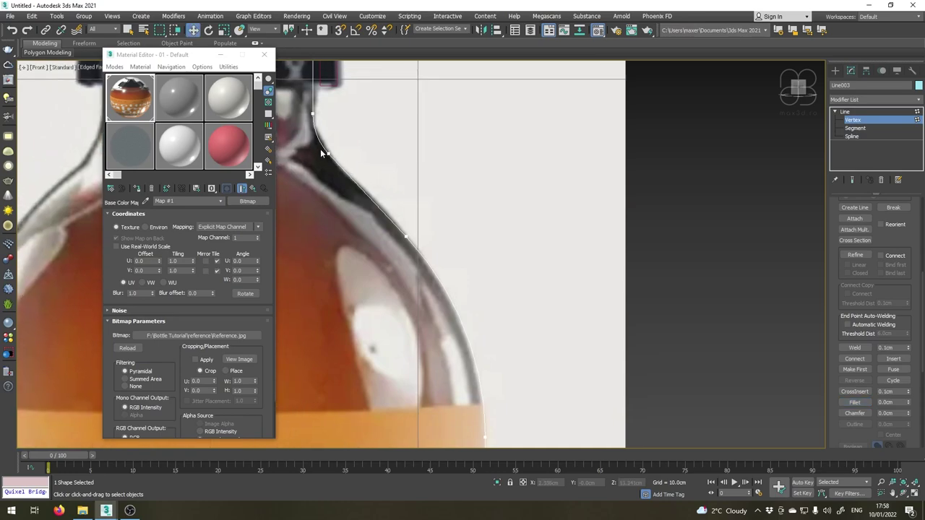
Delete the lower vertex of the neck fillet and lengthen the upper vertex's Bezier handle downward to follow the neck curve.
{"action": "left_click_drag", "start_coordinate": [318, 147], "coordinate": [359, 183]}
{"action": "left_click", "coordinate": [363, 188]}
{"action": "left_click_drag", "start_coordinate": [309, 115], "coordinate": [310, 153]}
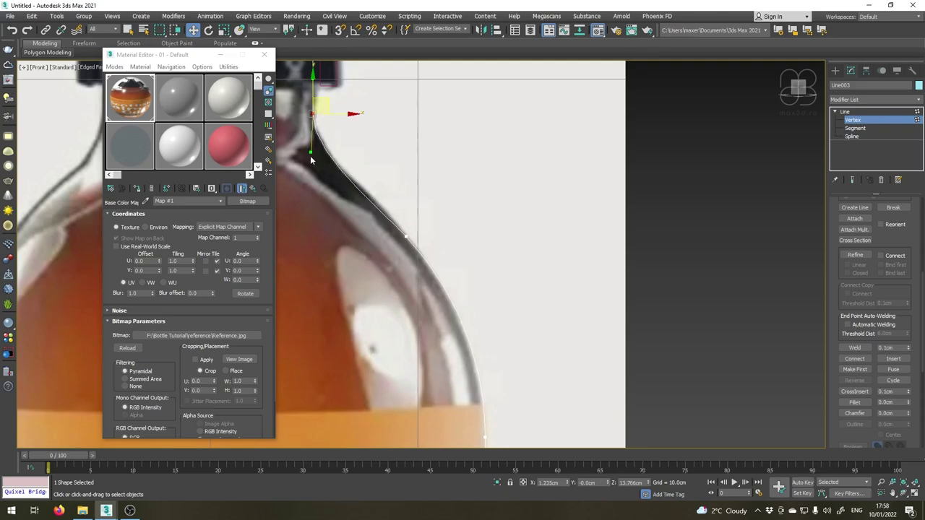
Fillet the spline's base corner vertex to match the bottle's rounded bottom edge.
{"action": "scroll", "coordinate": [312, 156], "scroll_direction": "down", "scroll_amount": 5}
{"action": "middle_click_drag", "start_coordinate": [373, 277], "coordinate": [417, 233]}
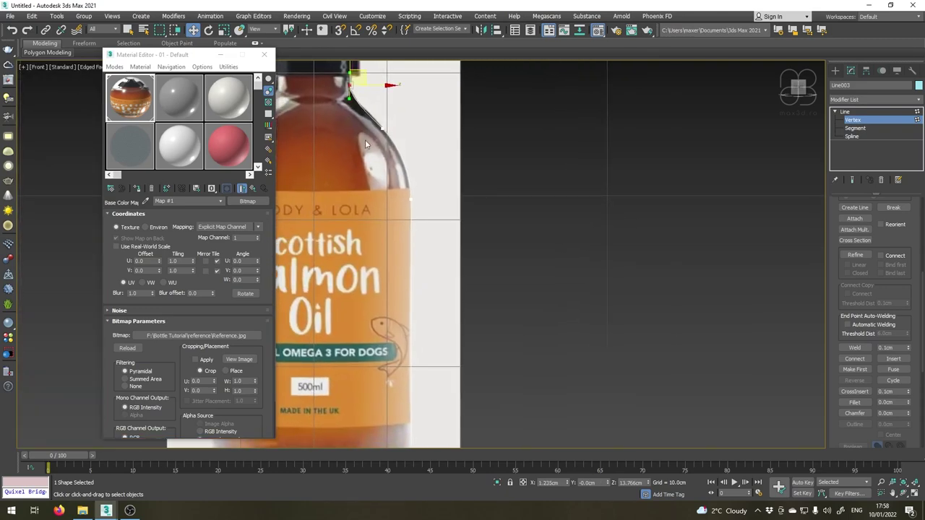
{"action": "middle_click_drag", "start_coordinate": [382, 393], "coordinate": [426, 270]}
{"action": "scroll", "coordinate": [438, 348], "scroll_direction": "up", "scroll_amount": 2}
{"action": "left_click", "coordinate": [438, 343]}
{"action": "scroll", "coordinate": [496, 295], "scroll_direction": "up", "scroll_amount": 2}
{"action": "left_click", "coordinate": [854, 402]}
{"action": "left_click_drag", "start_coordinate": [442, 347], "coordinate": [523, 271]}
{"action": "scroll", "coordinate": [523, 270], "scroll_direction": "down", "scroll_amount": 2}
{"action": "middle_click_drag", "start_coordinate": [369, 316], "coordinate": [482, 359]}
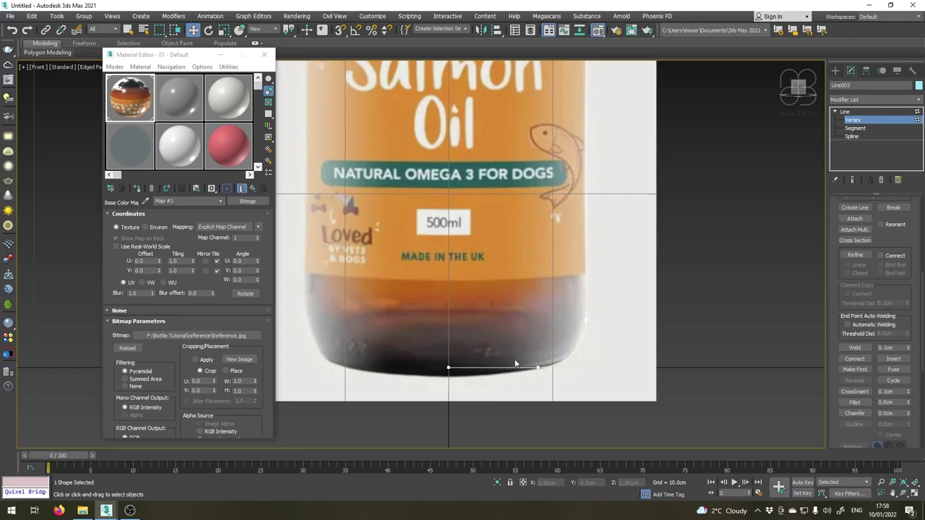
Select the bottom end vertex on the centre axis and raise it to Z about 0.64 cm for a concave base.
{"action": "scroll", "coordinate": [509, 367], "scroll_direction": "up", "scroll_amount": 2}
{"action": "middle_click_drag", "start_coordinate": [489, 366], "coordinate": [473, 335]}
{"action": "left_click_drag", "start_coordinate": [368, 311], "coordinate": [413, 360]}
{"action": "left_click_drag", "start_coordinate": [377, 321], "coordinate": [382, 279]}
Convert the axis vertex to Bezier Corner, pull its handle out horizontally, and lower the vertex to Z about 0.44 cm.
{"action": "right_click", "coordinate": [380, 281]}
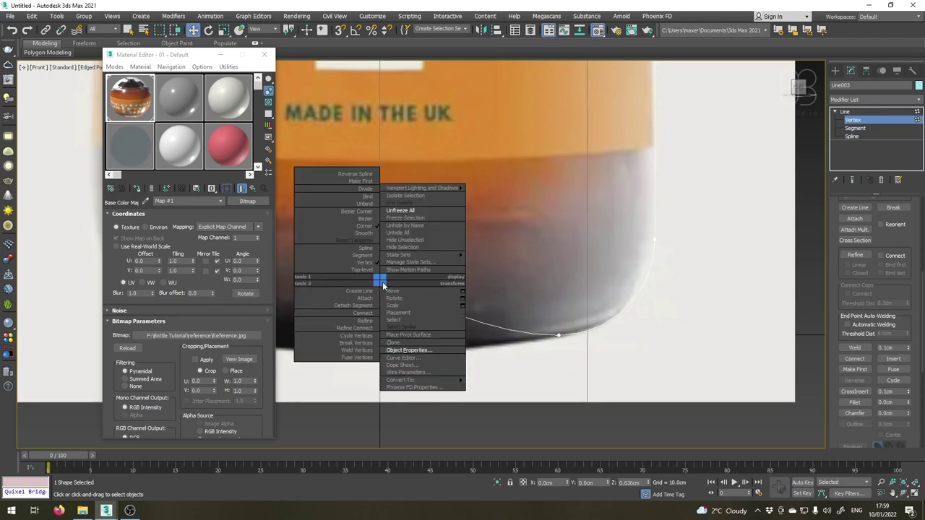
{"action": "left_click", "coordinate": [364, 212]}
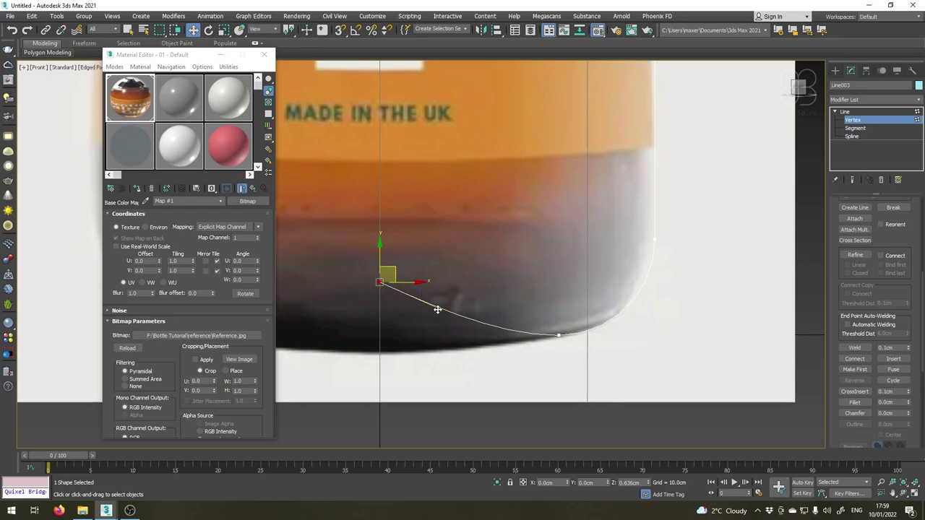
{"action": "left_click_drag", "start_coordinate": [437, 309], "coordinate": [490, 283]}
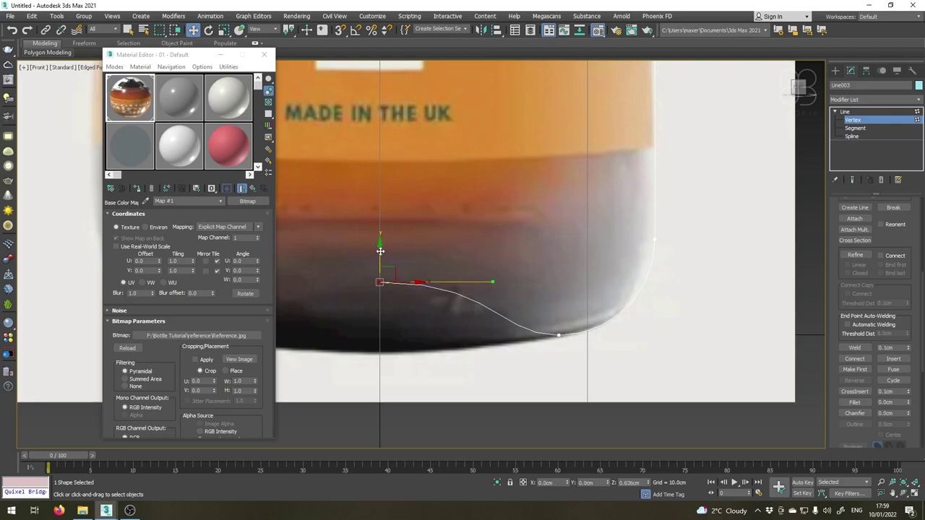
{"action": "left_click_drag", "start_coordinate": [381, 252], "coordinate": [380, 268]}
{"action": "left_click_drag", "start_coordinate": [497, 299], "coordinate": [490, 299]}
At spline level, outline the bottle profile slightly inward to give the glass a thin wall.
{"action": "scroll", "coordinate": [489, 299], "scroll_direction": "down", "scroll_amount": 6}
{"action": "middle_click_drag", "start_coordinate": [442, 327], "coordinate": [461, 508]}
{"action": "scroll", "coordinate": [410, 161], "scroll_direction": "up", "scroll_amount": 4}
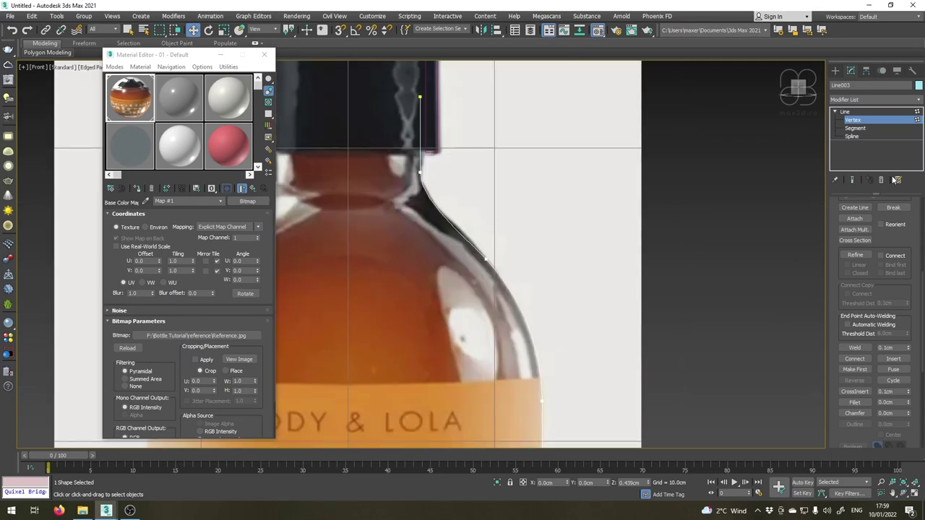
{"action": "left_click", "coordinate": [852, 136]}
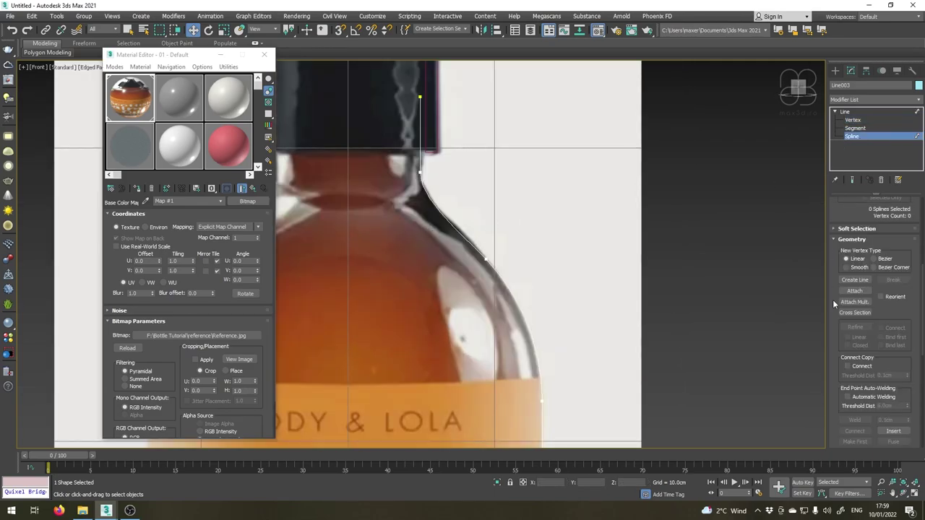
{"action": "middle_click_drag", "start_coordinate": [425, 286], "coordinate": [485, 239]}
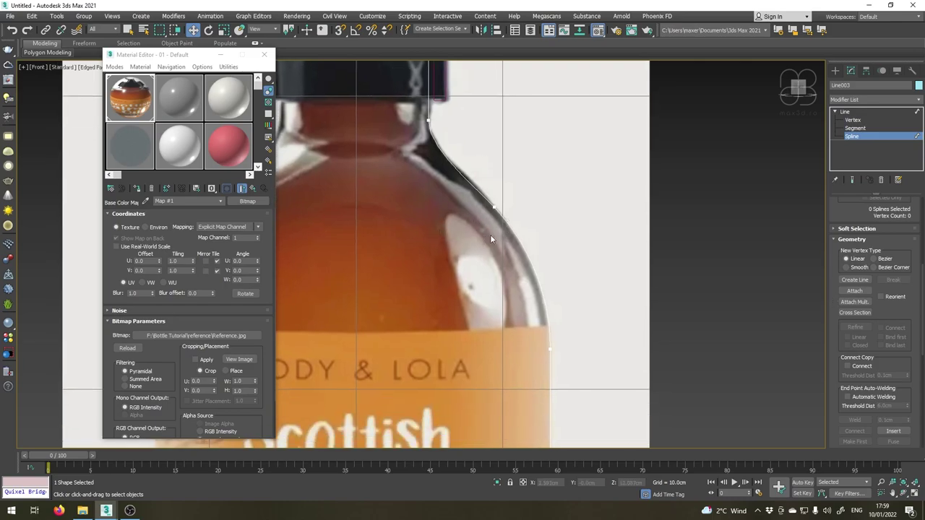
{"action": "left_click_drag", "start_coordinate": [835, 300], "coordinate": [817, 156]}
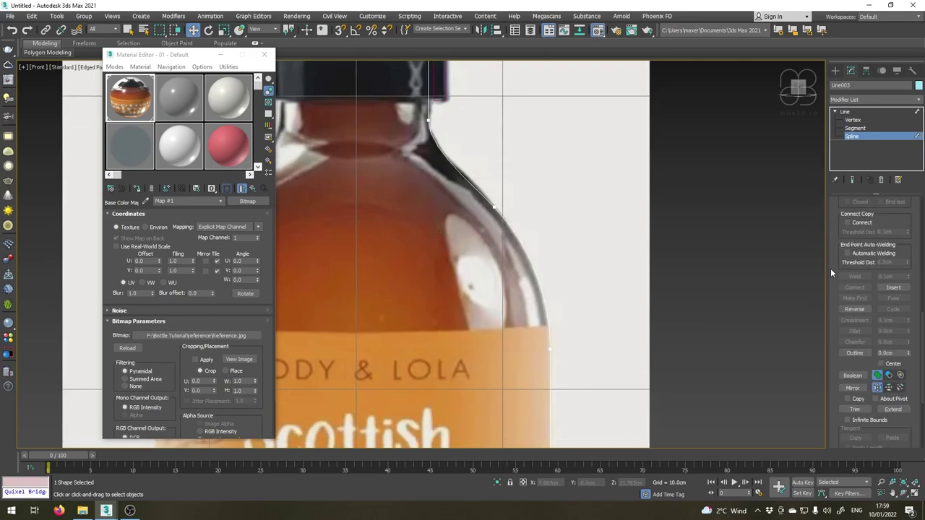
{"action": "left_click", "coordinate": [845, 354]}
{"action": "middle_click_drag", "start_coordinate": [477, 361], "coordinate": [416, 210]}
{"action": "scroll", "coordinate": [488, 200], "scroll_direction": "up", "scroll_amount": 2}
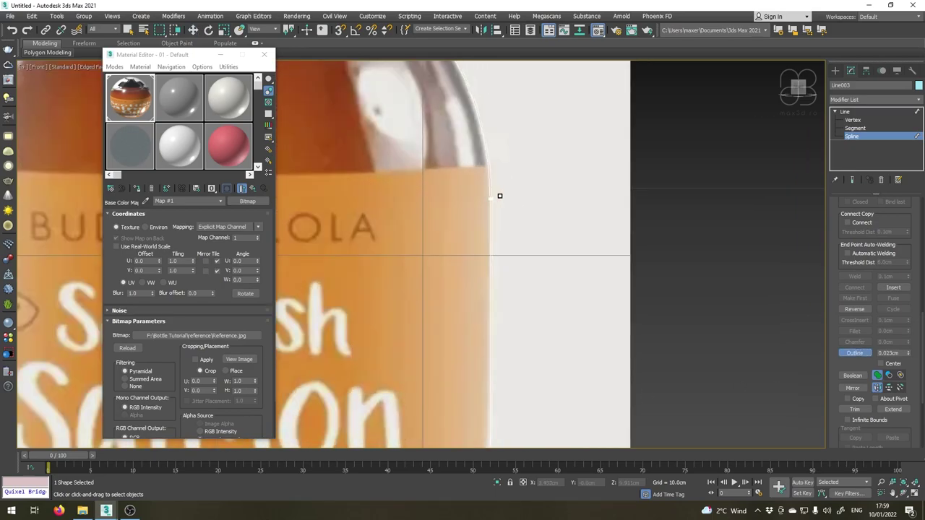
{"action": "mouse_move", "coordinate": [494, 196]}
{"action": "left_mouse_down"}
{"action": "mouse_move", "coordinate": [469, 207]}
{"action": "mouse_move", "coordinate": [483, 210]}
{"action": "mouse_move", "coordinate": [464, 208]}
{"action": "mouse_move", "coordinate": [486, 209]}
{"action": "left_mouse_up"}
{"action": "right_click", "coordinate": [476, 244]}
At vertex level, raise the inner wall's end vertex on the centre axis to thicken the middle of the base.
{"action": "scroll", "coordinate": [457, 267], "scroll_direction": "down", "scroll_amount": 5}
{"action": "scroll", "coordinate": [393, 431], "scroll_direction": "up", "scroll_amount": 2}
{"action": "scroll", "coordinate": [352, 310], "scroll_direction": "up", "scroll_amount": 5}
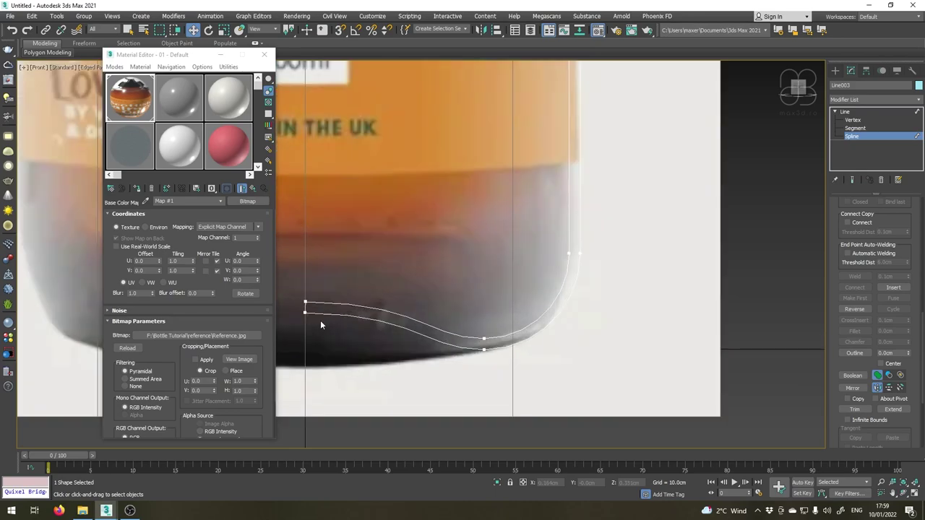
{"action": "middle_click_drag", "start_coordinate": [332, 316], "coordinate": [389, 355]}
{"action": "scroll", "coordinate": [465, 338], "scroll_direction": "up", "scroll_amount": 3}
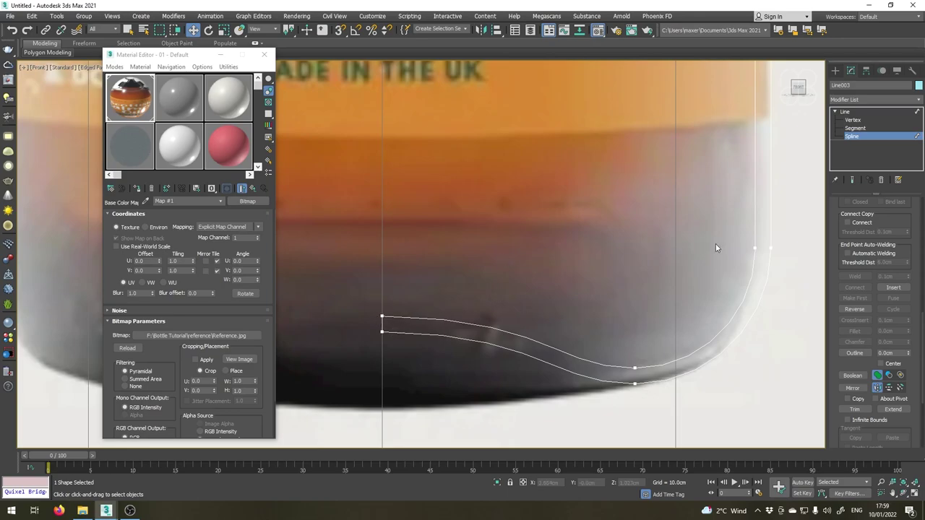
{"action": "left_click", "coordinate": [851, 121]}
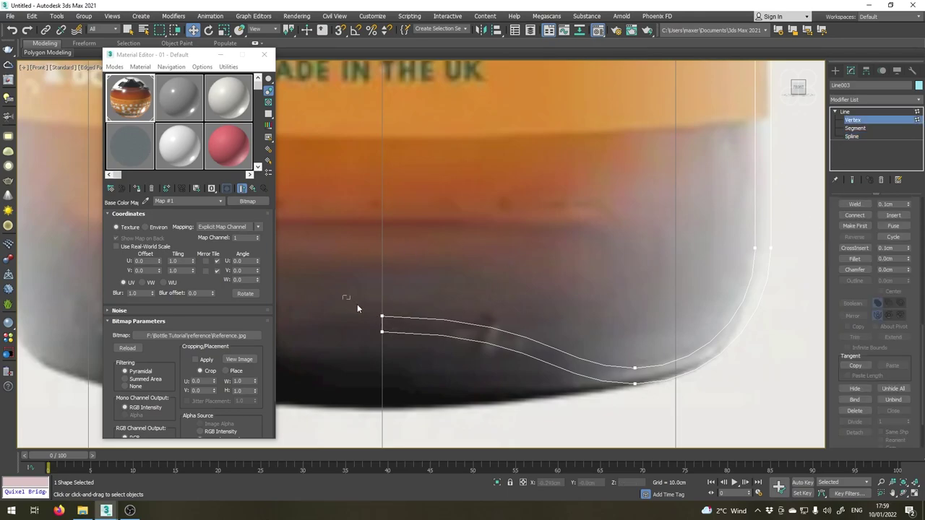
{"action": "left_click", "coordinate": [381, 317]}
{"action": "left_click_drag", "start_coordinate": [389, 294], "coordinate": [375, 247]}
{"action": "scroll", "coordinate": [386, 330], "scroll_direction": "up", "scroll_amount": 2}
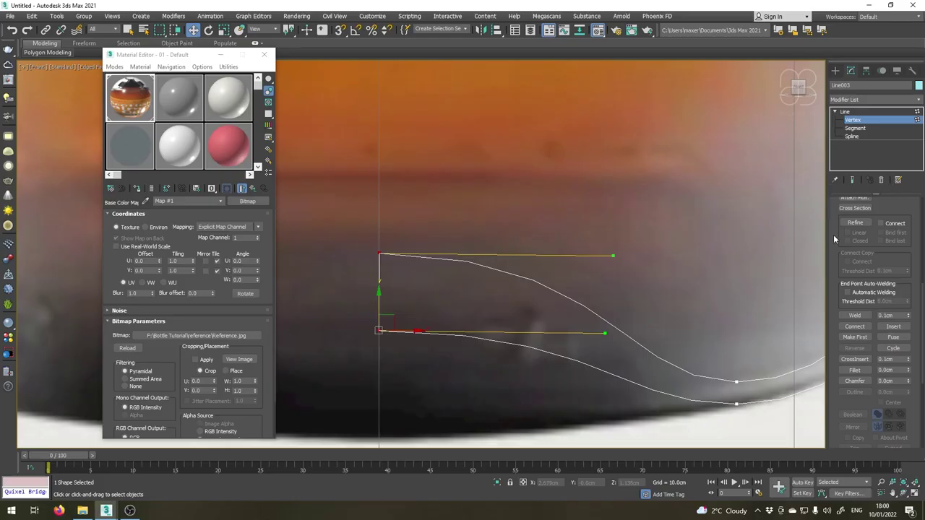
Break the profile at the centre-axis vertices and delete the short vertical segment joining the inner and outer walls.
{"action": "left_click_drag", "start_coordinate": [834, 236], "coordinate": [826, 388]}
{"action": "left_click", "coordinate": [893, 328]}
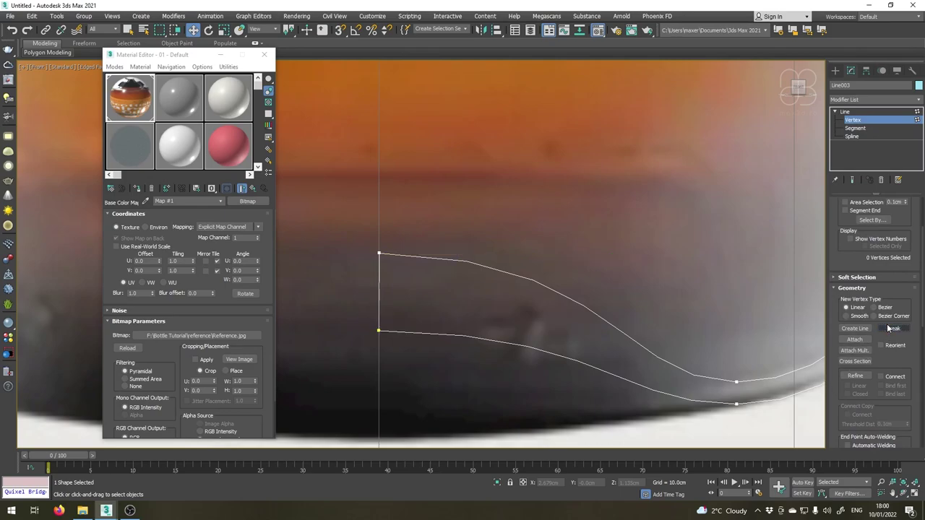
{"action": "left_click", "coordinate": [855, 128]}
{"action": "left_click", "coordinate": [378, 292]}
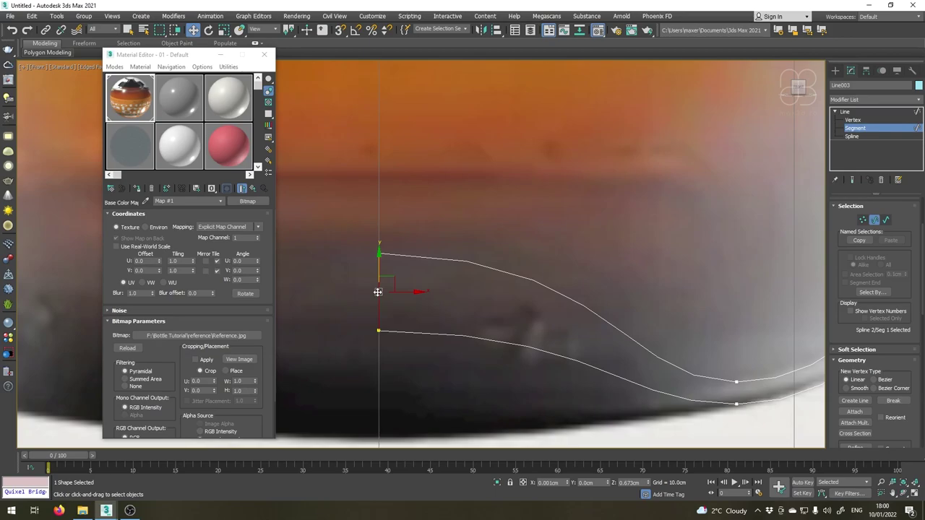
{"action": "key", "text": "Delete"}
Leave segment editing, rename the glass body spline as Bottle, and deselect it.
{"action": "scroll", "coordinate": [378, 292], "scroll_direction": "down", "scroll_amount": 10}
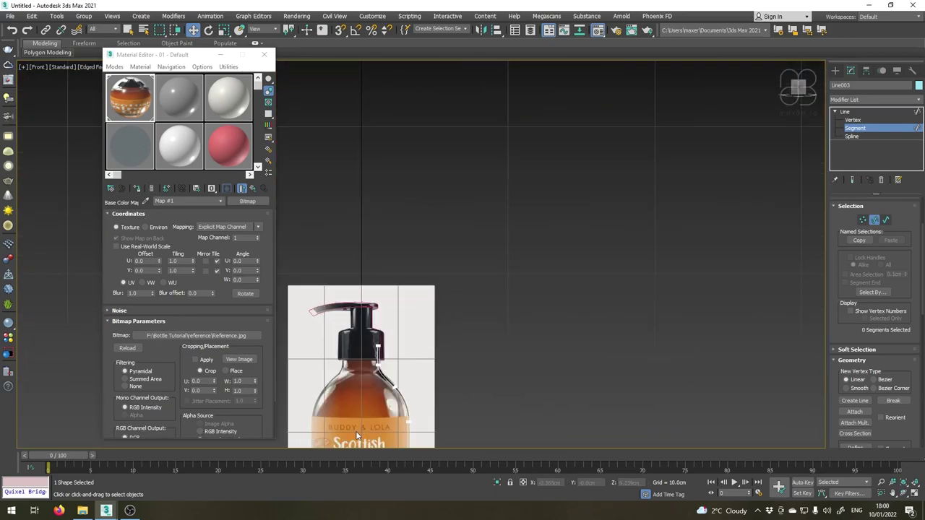
{"action": "scroll", "coordinate": [356, 436], "scroll_direction": "up", "scroll_amount": 8}
{"action": "scroll", "coordinate": [373, 357], "scroll_direction": "down", "scroll_amount": 8}
{"action": "scroll", "coordinate": [415, 234], "scroll_direction": "up", "scroll_amount": 4}
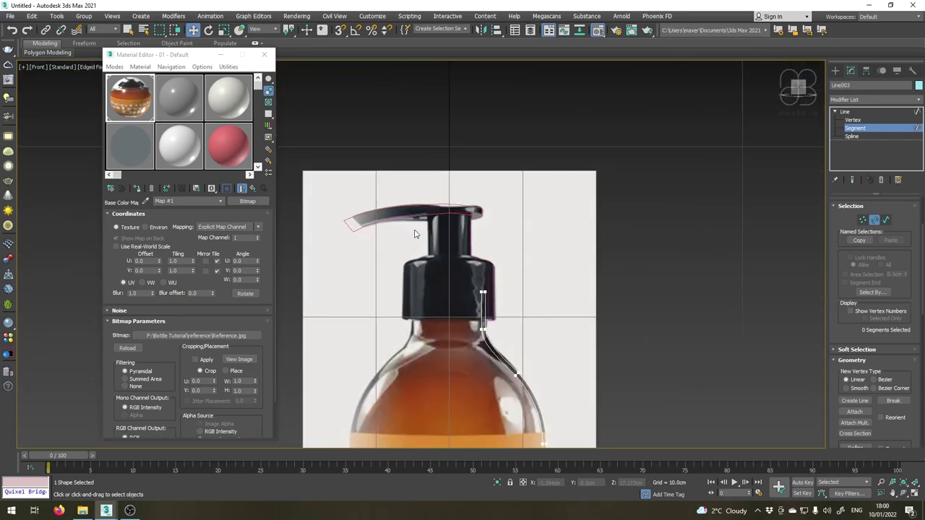
{"action": "middle_click_drag", "start_coordinate": [427, 262], "coordinate": [401, 195]}
{"action": "scroll", "coordinate": [427, 156], "scroll_direction": "up", "scroll_amount": 2}
{"action": "middle_click_drag", "start_coordinate": [409, 238], "coordinate": [415, 168]}
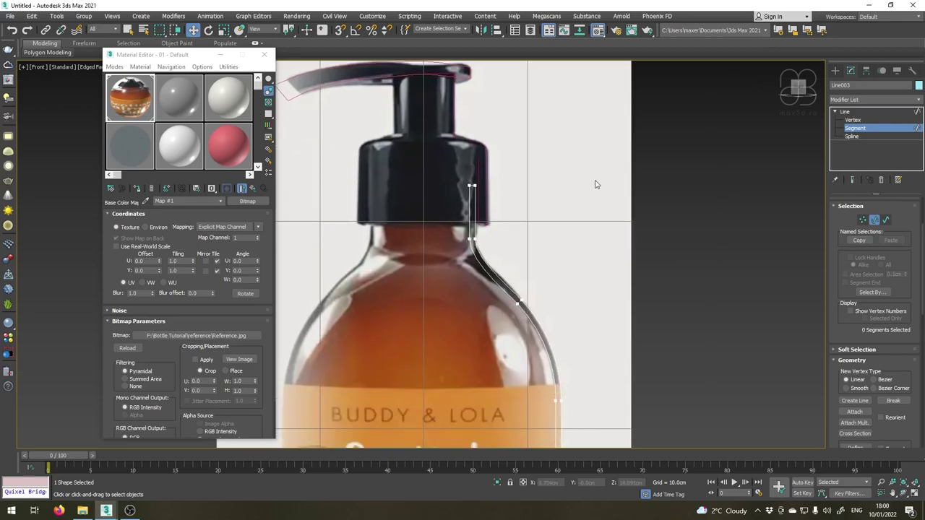
{"action": "left_click", "coordinate": [834, 112]}
{"action": "left_click", "coordinate": [849, 113]}
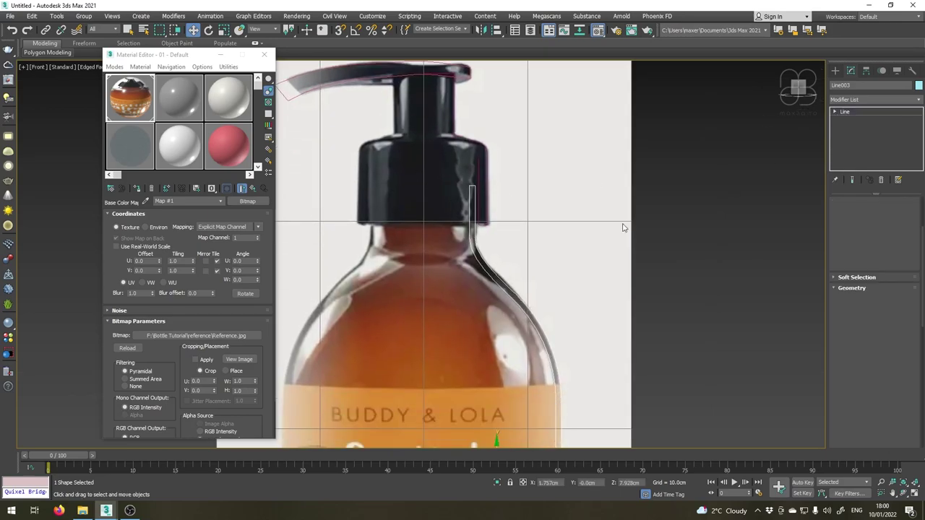
{"action": "scroll", "coordinate": [501, 169], "scroll_direction": "down", "scroll_amount": 5}
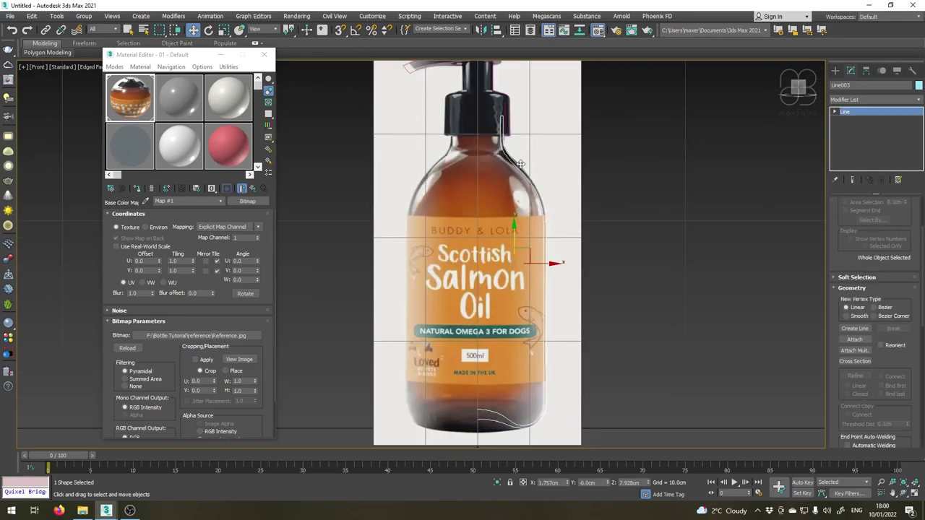
{"action": "middle_click_drag", "start_coordinate": [522, 163], "coordinate": [518, 227]}
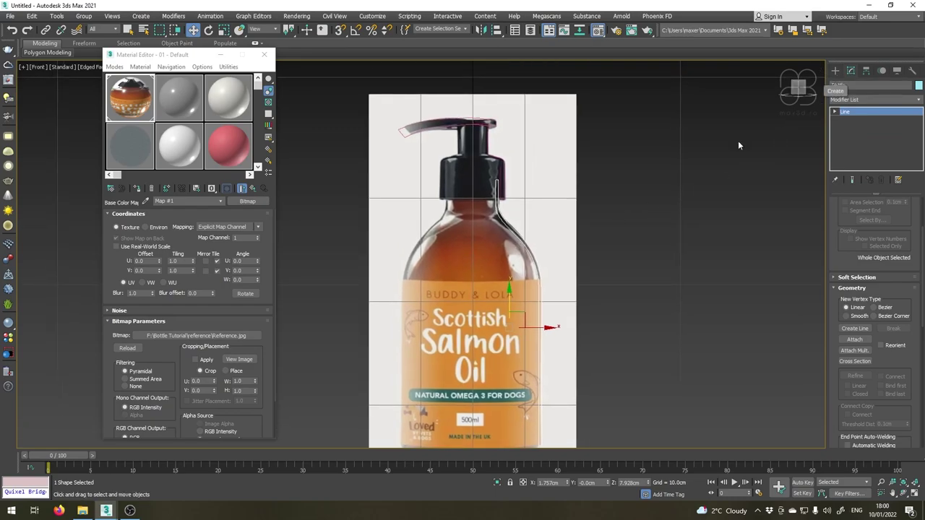
{"action": "left_click", "coordinate": [688, 230]}
Select the Bottle spline and apply a Lathe modifier to it.
{"action": "left_click", "coordinate": [502, 236]}
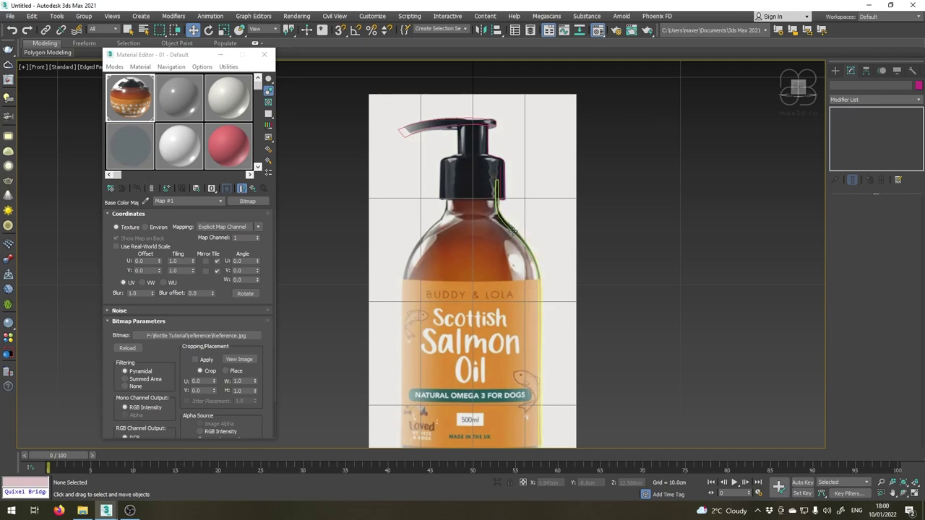
{"action": "left_click", "coordinate": [919, 103]}
{"action": "scroll", "coordinate": [860, 362], "scroll_direction": "down", "scroll_amount": 3}
{"action": "scroll", "coordinate": [860, 369], "scroll_direction": "down", "scroll_amount": 2}
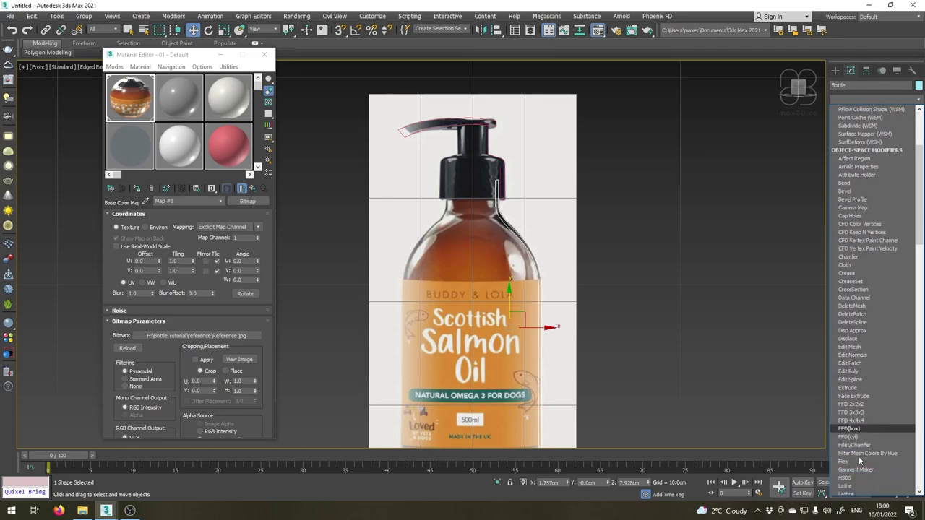
{"action": "left_click", "coordinate": [852, 486]}
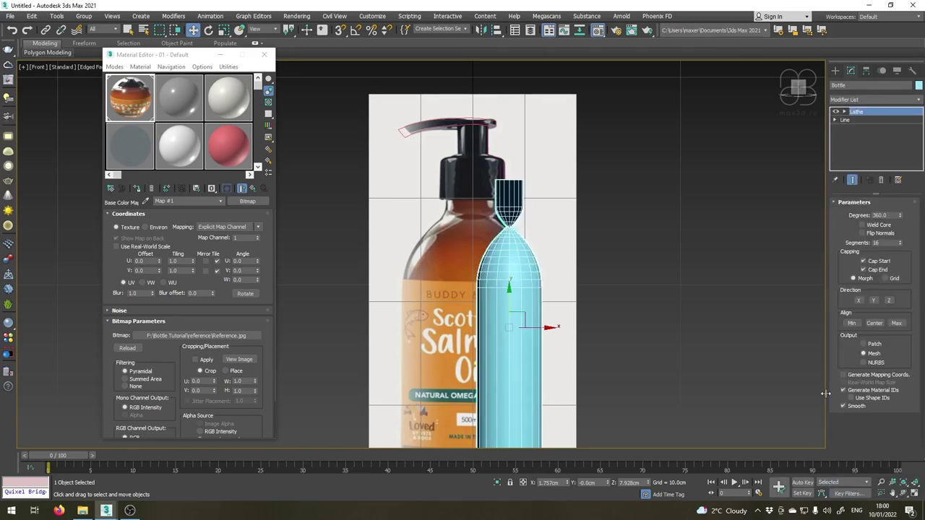
Select the Axis level of the Bottle's Lathe and move the axis to X 0 cm.
{"action": "left_click", "coordinate": [845, 113]}
{"action": "left_click", "coordinate": [859, 120]}
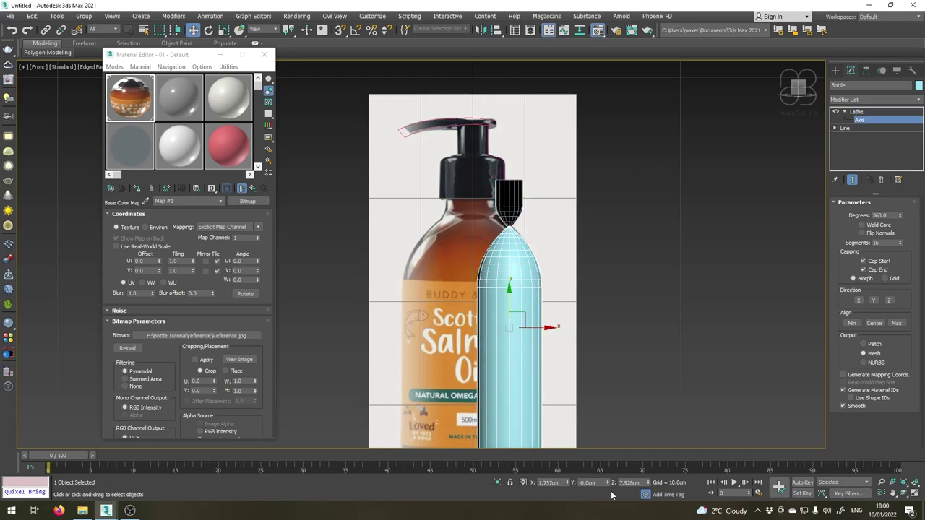
{"action": "right_click", "coordinate": [568, 484]}
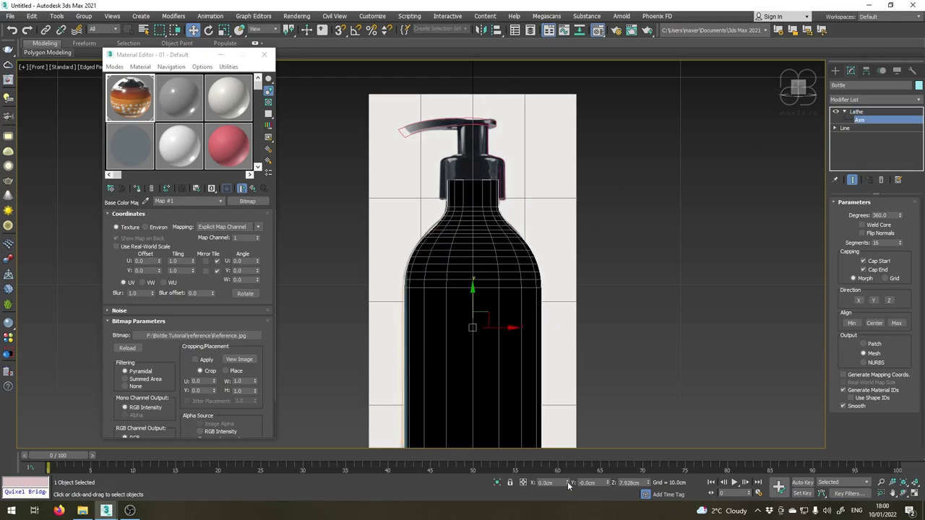
Show the bottle in perspective with edged faces, and turn on Weld Core and Flip Normals for its Lathe.
{"action": "middle_click_drag", "start_coordinate": [458, 256], "coordinate": [444, 174]}
{"action": "scroll", "coordinate": [444, 174], "scroll_direction": "down", "scroll_amount": 2}
{"action": "key", "text": "p"}
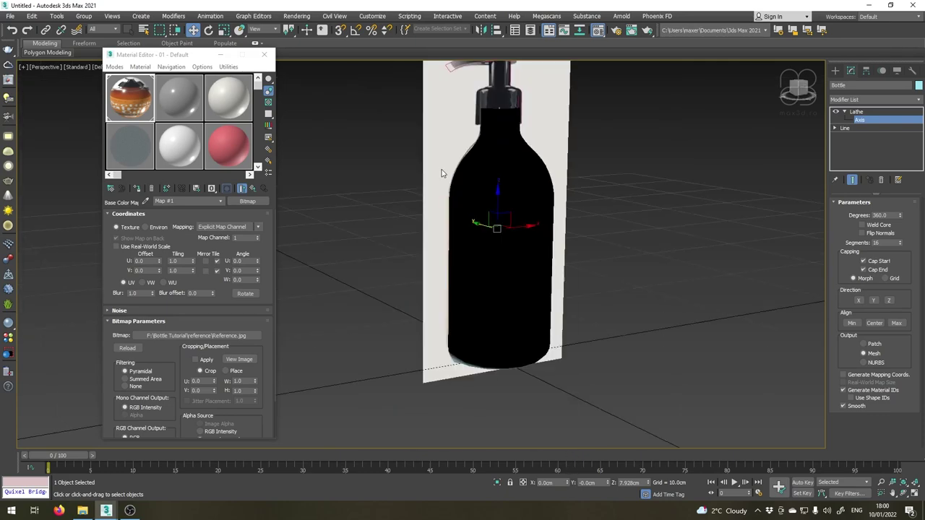
{"action": "scroll", "coordinate": [443, 174], "scroll_direction": "up", "scroll_amount": 4}
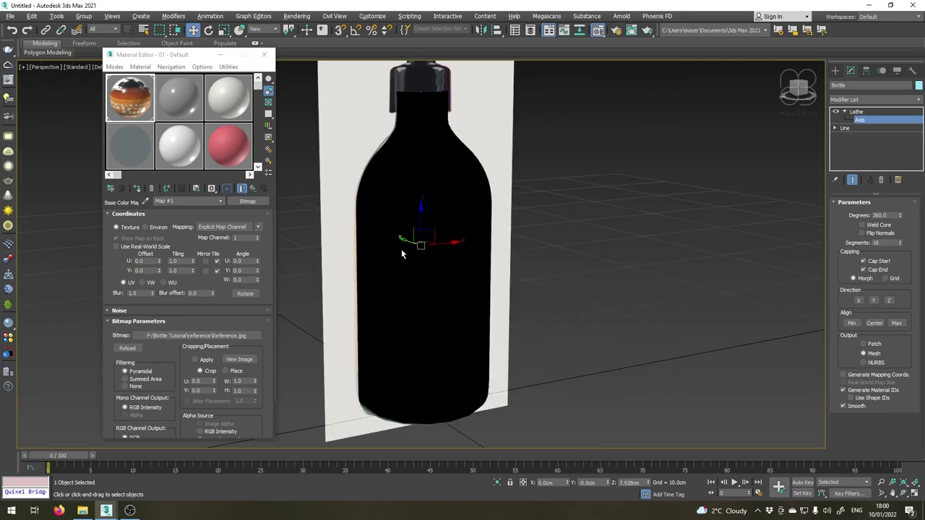
{"action": "middle_click_drag", "start_coordinate": [401, 195], "coordinate": [443, 219]}
{"action": "key", "text": "F3"}
{"action": "key", "text": "F3"}
{"action": "key", "text": "F4"}
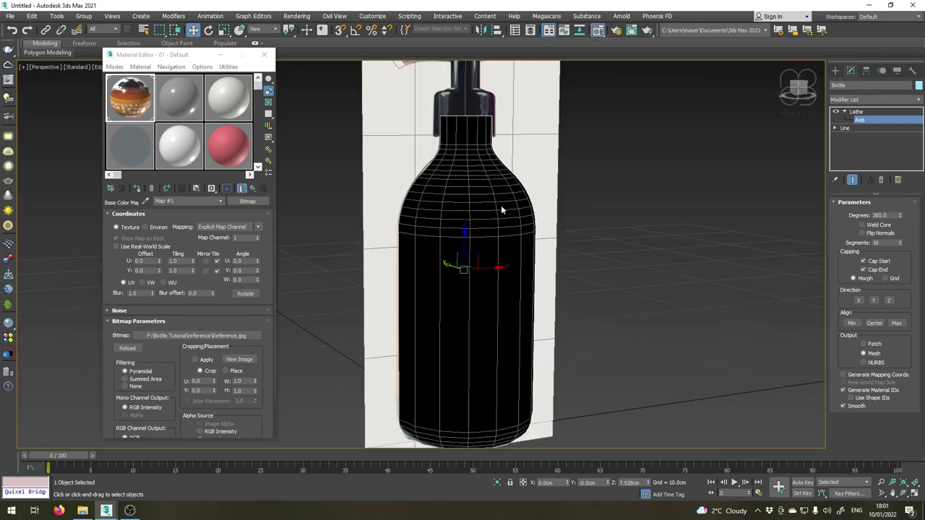
{"action": "left_click", "coordinate": [863, 234]}
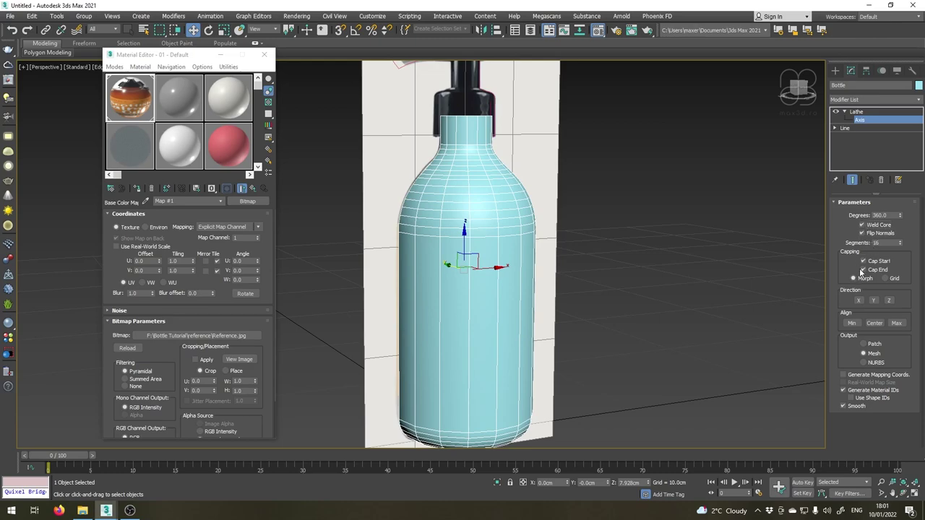
Set the Bottle's Lathe segments to 80.
{"action": "left_click", "coordinate": [880, 243]}
{"action": "type", "text": "80"}
{"action": "key", "text": "Return"}
{"action": "scroll", "coordinate": [543, 317], "scroll_direction": "up", "scroll_amount": 3}
{"action": "scroll", "coordinate": [522, 199], "scroll_direction": "up", "scroll_amount": 2}
{"action": "middle_click_drag", "start_coordinate": [533, 209], "coordinate": [558, 255]}
{"action": "scroll", "coordinate": [602, 368], "scroll_direction": "up", "scroll_amount": 2}
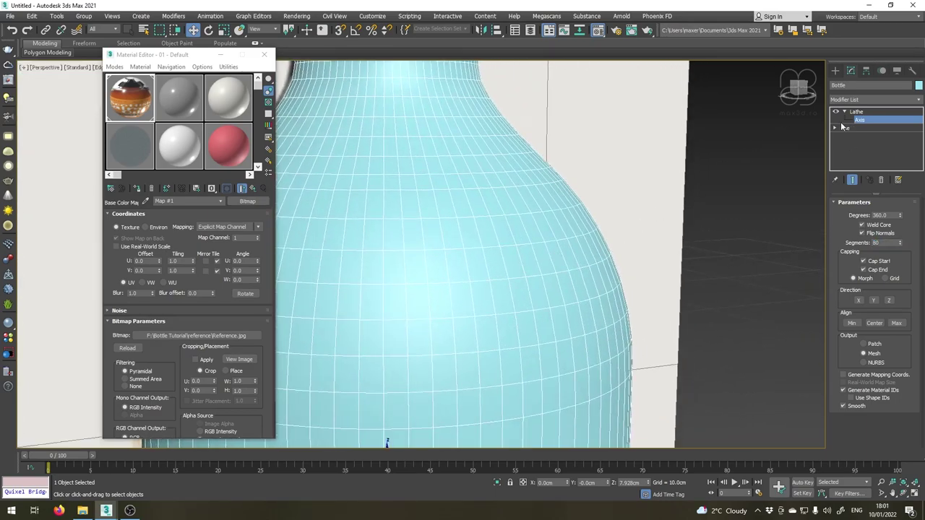
Go to the Bottle's base Line with the lathed end result shown and expand its Interpolation settings.
{"action": "left_click", "coordinate": [845, 128]}
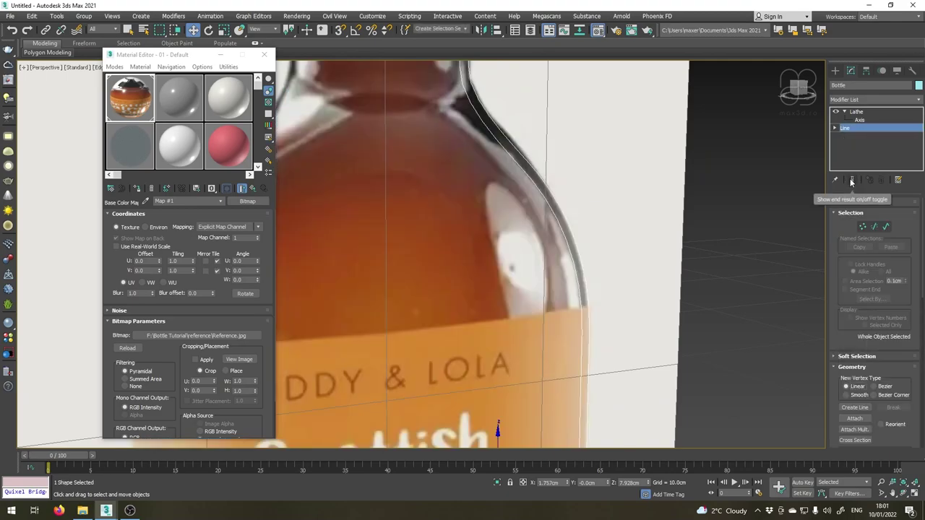
{"action": "left_click", "coordinate": [852, 181]}
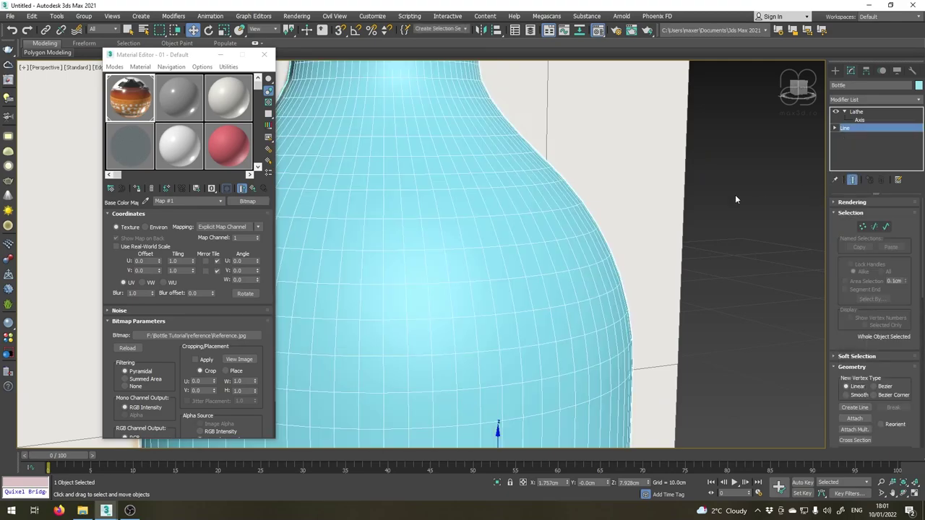
{"action": "scroll", "coordinate": [572, 225], "scroll_direction": "up", "scroll_amount": 2}
{"action": "scroll", "coordinate": [831, 340], "scroll_direction": "down", "scroll_amount": 8}
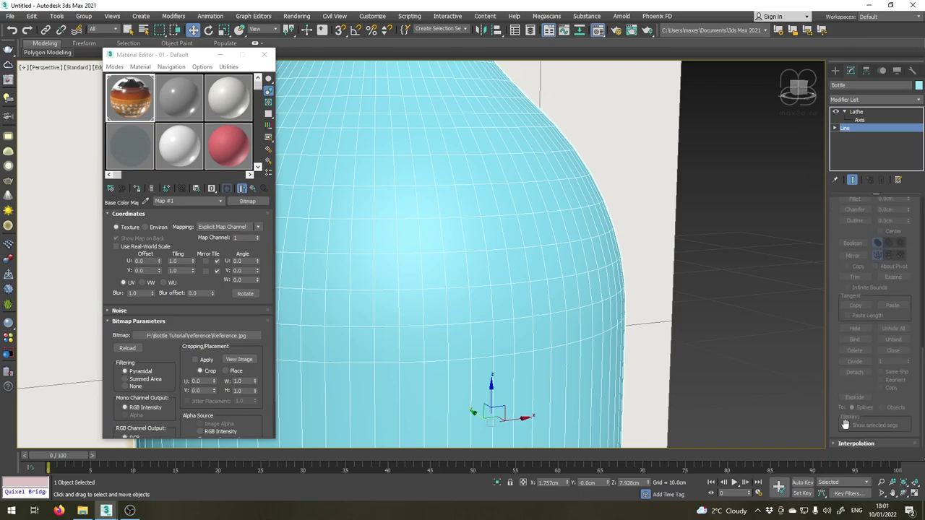
{"action": "left_click", "coordinate": [853, 444]}
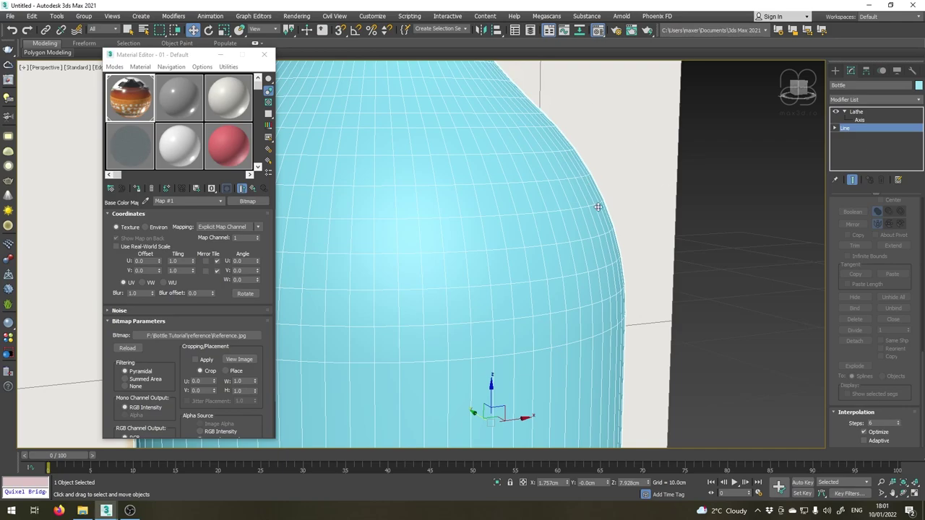
Set the Bottle line's interpolation steps to 15 to smooth the curved base and shoulder.
{"action": "scroll", "coordinate": [554, 227], "scroll_direction": "down", "scroll_amount": 6}
{"action": "middle_click_drag", "start_coordinate": [551, 362], "coordinate": [474, 192]}
{"action": "scroll", "coordinate": [486, 194], "scroll_direction": "up", "scroll_amount": 6}
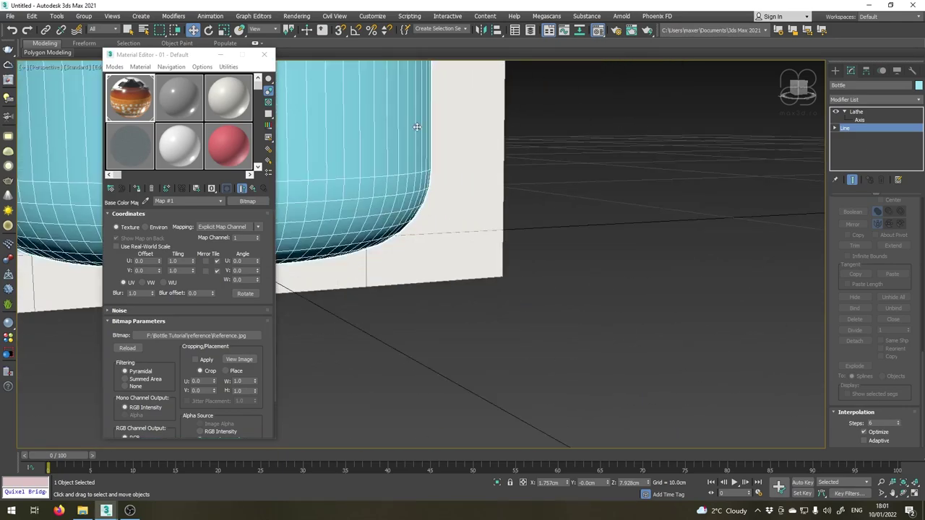
{"action": "scroll", "coordinate": [417, 127], "scroll_direction": "up", "scroll_amount": 2}
{"action": "middle_click_drag", "start_coordinate": [403, 304], "coordinate": [475, 302]}
{"action": "scroll", "coordinate": [475, 302], "scroll_direction": "up", "scroll_amount": 3}
{"action": "scroll", "coordinate": [622, 175], "scroll_direction": "down", "scroll_amount": 3}
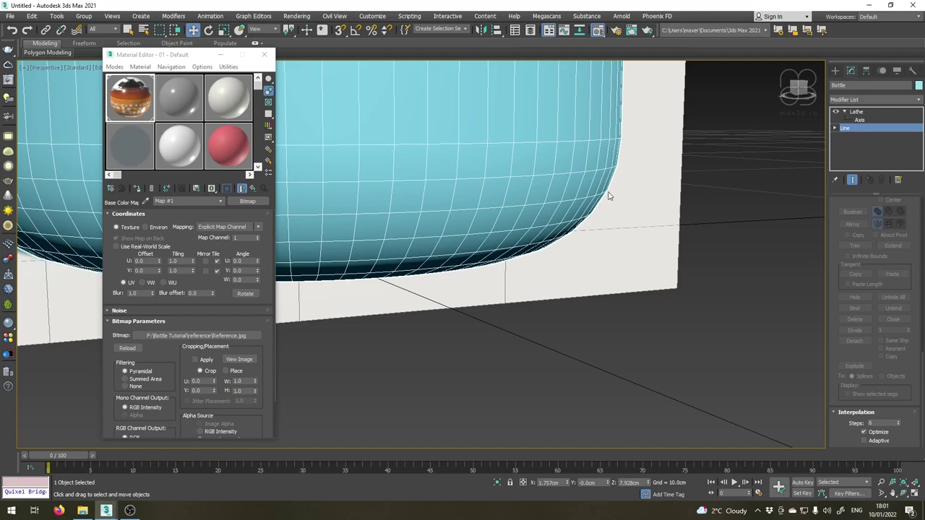
{"action": "scroll", "coordinate": [604, 201], "scroll_direction": "up", "scroll_amount": 1}
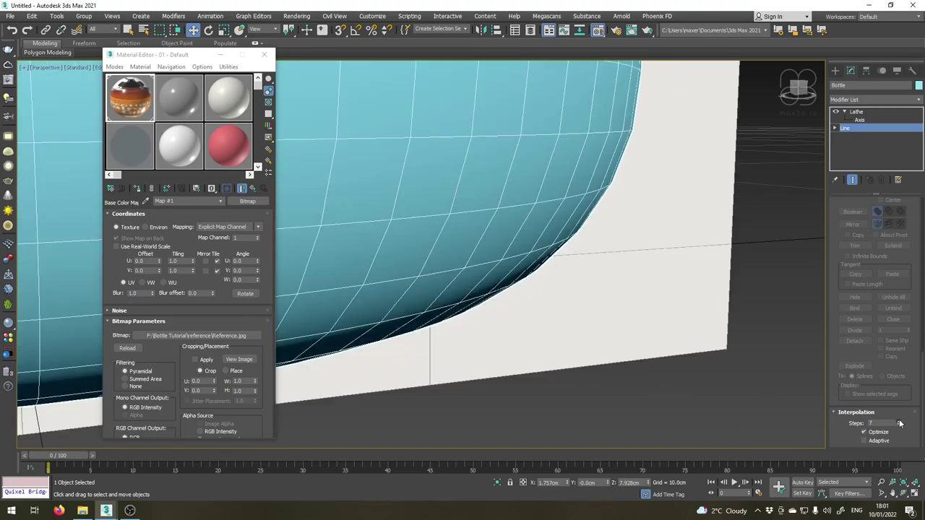
{"action": "left_click_drag", "start_coordinate": [900, 423], "coordinate": [823, 425]}
{"action": "type", "text": "15"}
{"action": "key", "text": "Return"}
Return to the front view of the pump and copy the Bottle's Lathe modifier.
{"action": "scroll", "coordinate": [470, 295], "scroll_direction": "down", "scroll_amount": 10}
{"action": "middle_click_drag", "start_coordinate": [495, 166], "coordinate": [493, 332]}
{"action": "scroll", "coordinate": [493, 333], "scroll_direction": "up", "scroll_amount": 3}
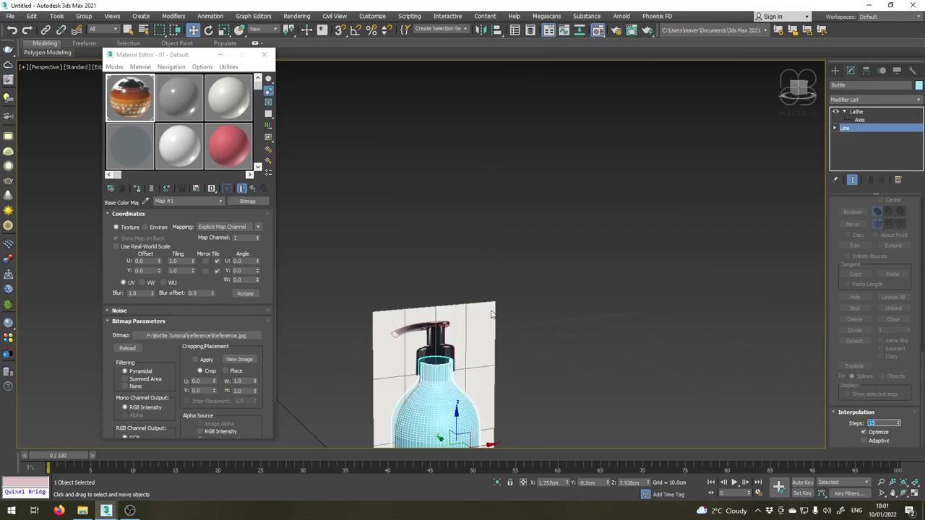
{"action": "middle_click_drag", "start_coordinate": [439, 398], "coordinate": [445, 324]}
{"action": "scroll", "coordinate": [454, 279], "scroll_direction": "down", "scroll_amount": 2}
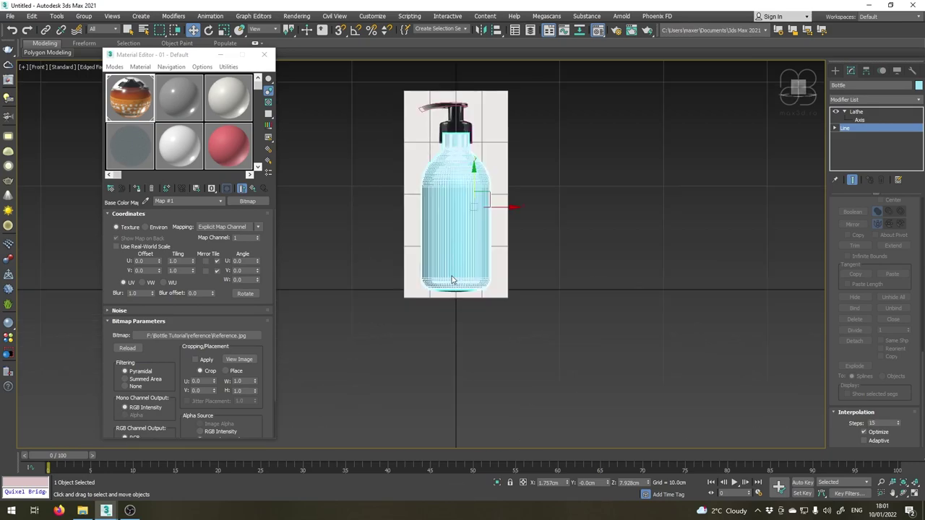
{"action": "scroll", "coordinate": [458, 264], "scroll_direction": "up", "scroll_amount": 8}
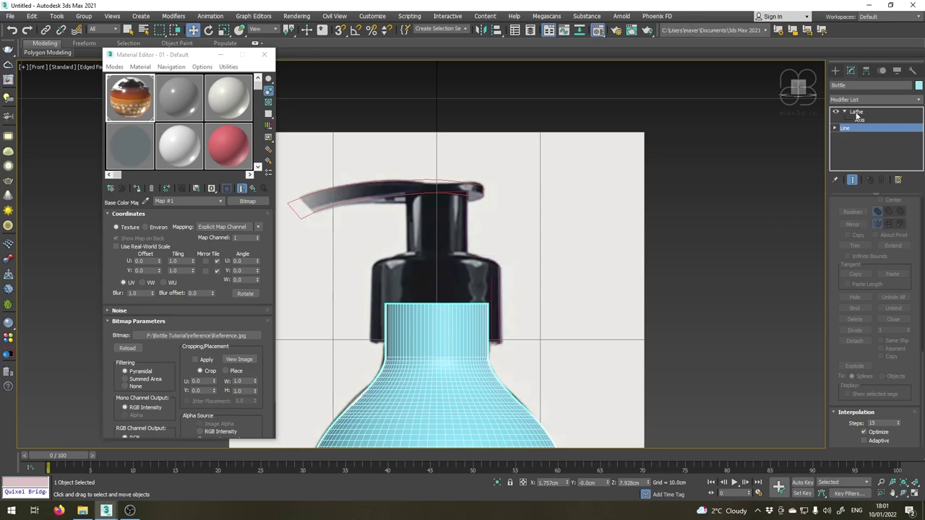
{"action": "right_click", "coordinate": [854, 113]}
{"action": "left_click", "coordinate": [821, 153]}
Rename the cap profile spline as Cap and paste the copied Lathe modifier onto it.
{"action": "left_click", "coordinate": [476, 228]}
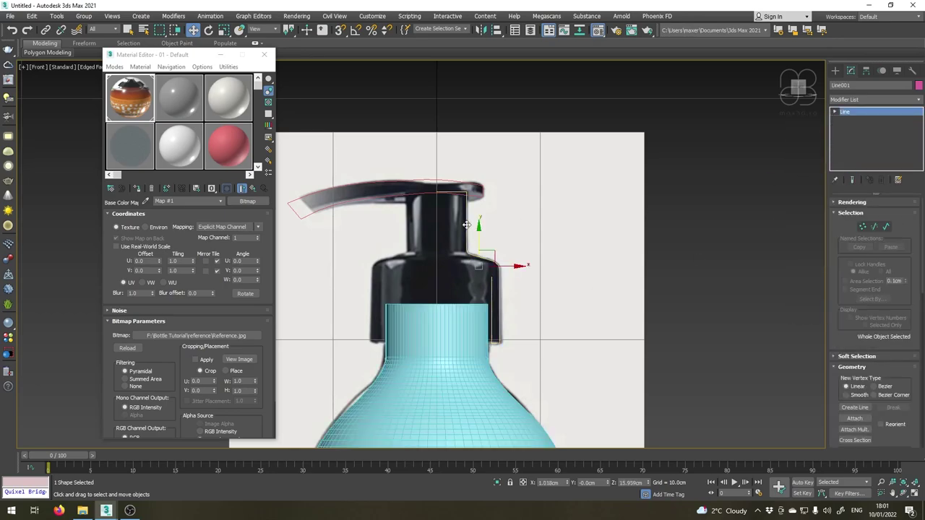
{"action": "left_click", "coordinate": [856, 84]}
{"action": "type", "text": "Cap"}
{"action": "key", "text": "Return"}
{"action": "right_click", "coordinate": [853, 138]}
{"action": "left_click", "coordinate": [863, 146]}
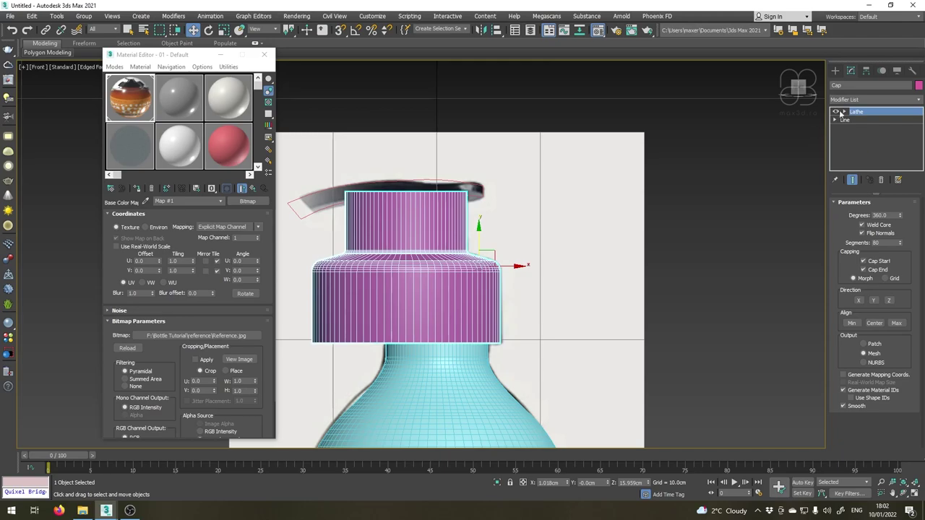
Move the Cap's Lathe axis to X 0 cm and try 30 segments for the Lathe.
{"action": "left_click", "coordinate": [844, 111]}
{"action": "left_click", "coordinate": [860, 121]}
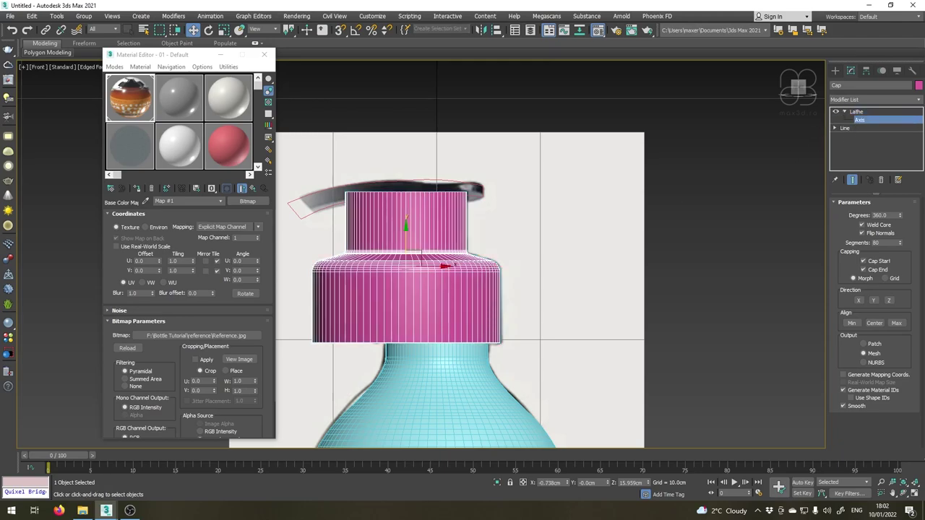
{"action": "right_click", "coordinate": [568, 488]}
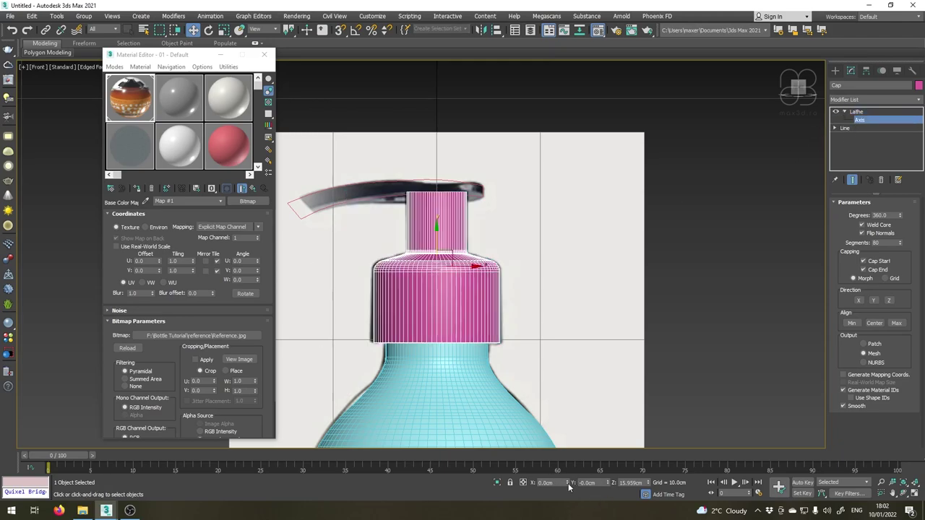
{"action": "scroll", "coordinate": [407, 238], "scroll_direction": "up", "scroll_amount": 2}
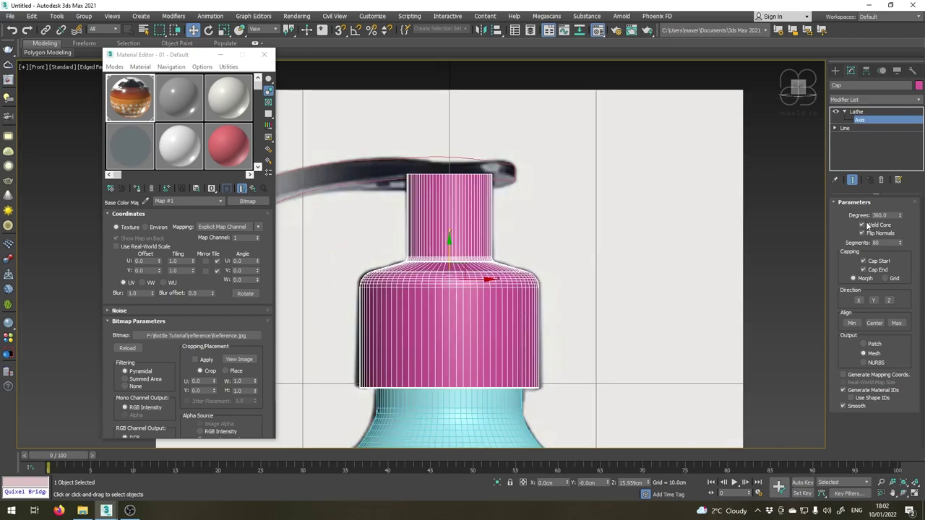
{"action": "double_click", "coordinate": [883, 243]}
{"action": "type", "text": "30"}
At the Cap's base Line, show the lathed end result and set the interpolation steps to 10.
{"action": "scroll", "coordinate": [510, 278], "scroll_direction": "up", "scroll_amount": 4}
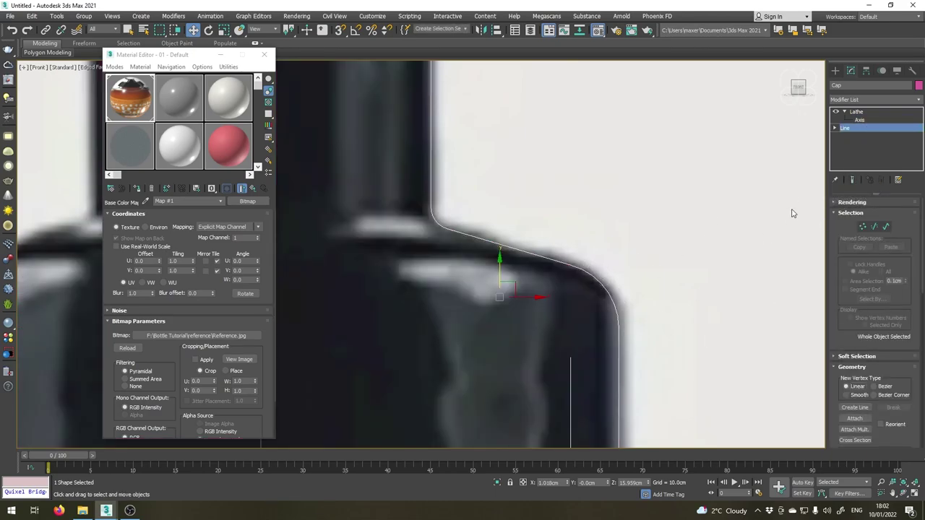
{"action": "left_click", "coordinate": [854, 180]}
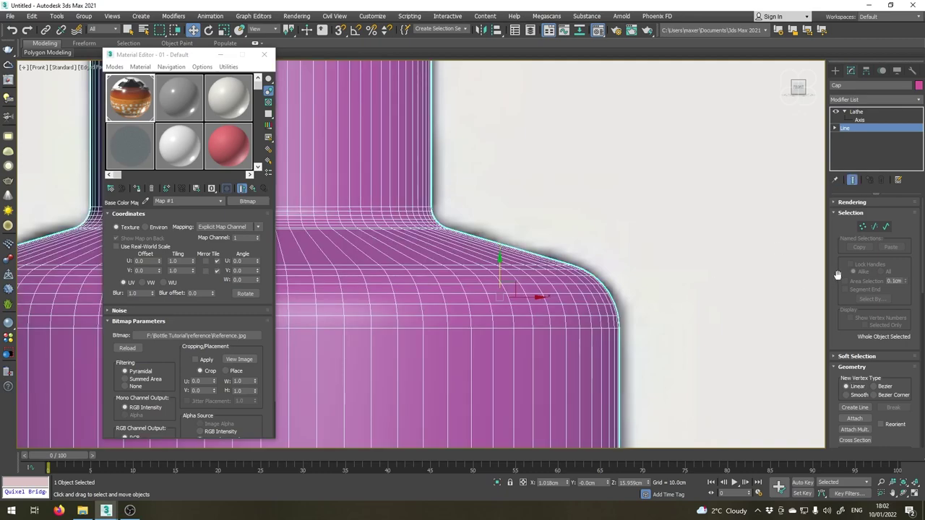
{"action": "scroll", "coordinate": [841, 362], "scroll_direction": "down", "scroll_amount": 5}
{"action": "scroll", "coordinate": [842, 411], "scroll_direction": "down", "scroll_amount": 5}
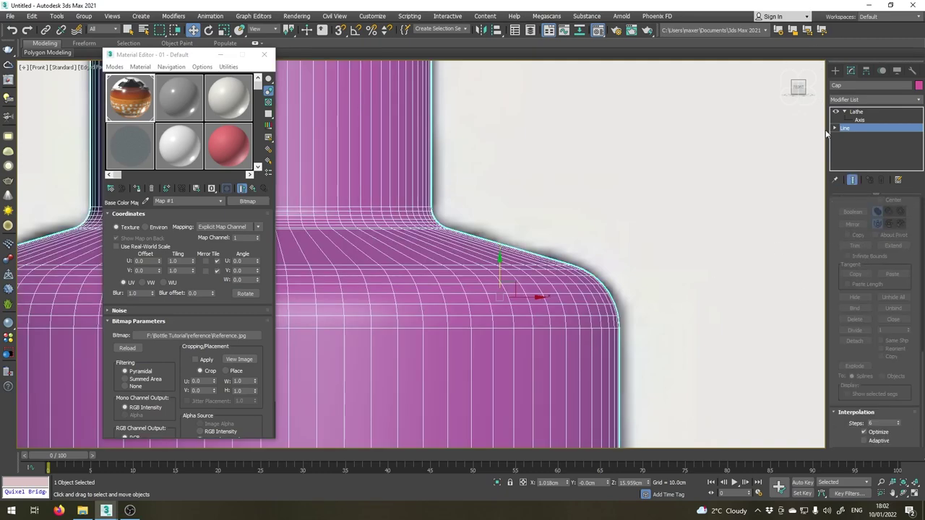
{"action": "left_click", "coordinate": [898, 422]}
{"action": "left_click", "coordinate": [898, 423]}
{"action": "scroll", "coordinate": [650, 261], "scroll_direction": "down", "scroll_amount": 3}
{"action": "middle_click_drag", "start_coordinate": [432, 134], "coordinate": [440, 296]}
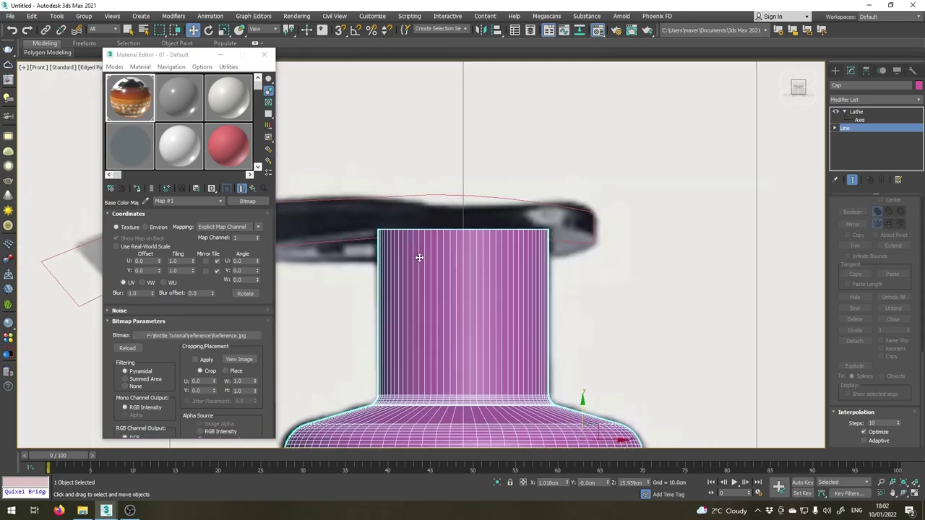
Return the Cap to its Lathe level and deselect it.
{"action": "scroll", "coordinate": [421, 258], "scroll_direction": "down", "scroll_amount": 3}
{"action": "middle_click_drag", "start_coordinate": [369, 250], "coordinate": [533, 248]}
{"action": "left_click", "coordinate": [844, 112]}
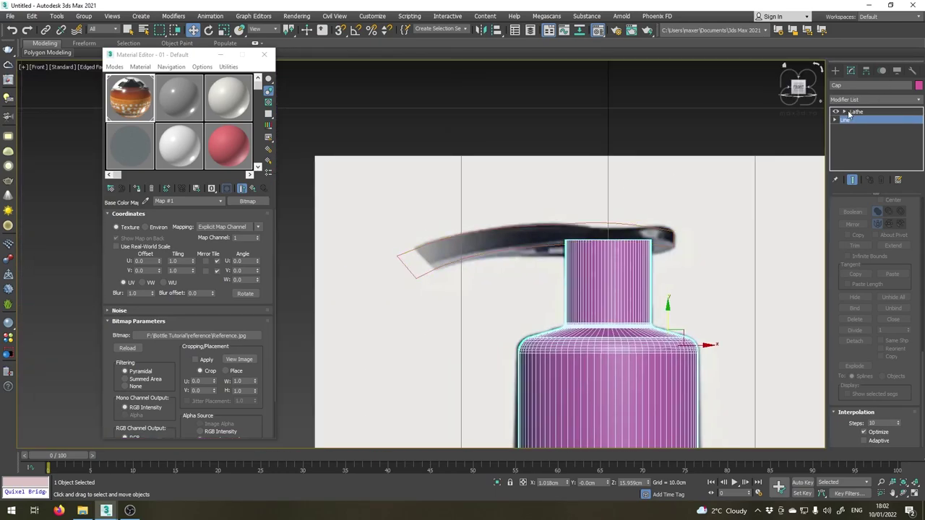
{"action": "left_click", "coordinate": [855, 112]}
{"action": "left_click", "coordinate": [636, 167]}
Select the curved pump head spline and apply an Extrude modifier to it.
{"action": "left_click", "coordinate": [501, 226]}
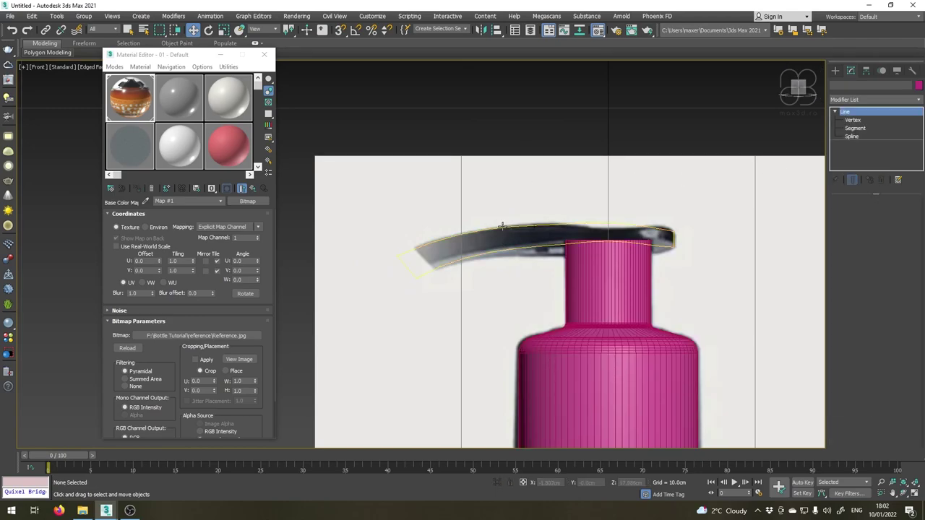
{"action": "middle_click_drag", "start_coordinate": [594, 228], "coordinate": [535, 228]}
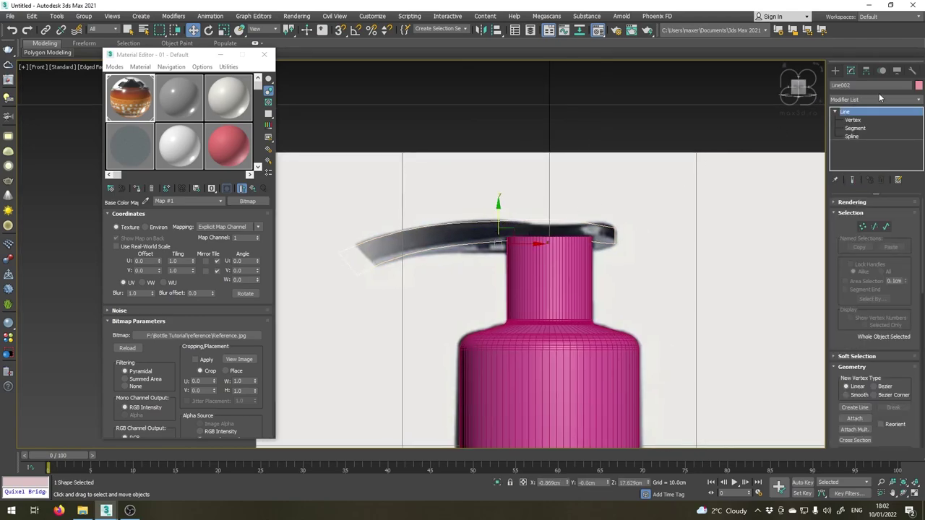
{"action": "left_click", "coordinate": [919, 99]}
{"action": "scroll", "coordinate": [869, 365], "scroll_direction": "down", "scroll_amount": 3}
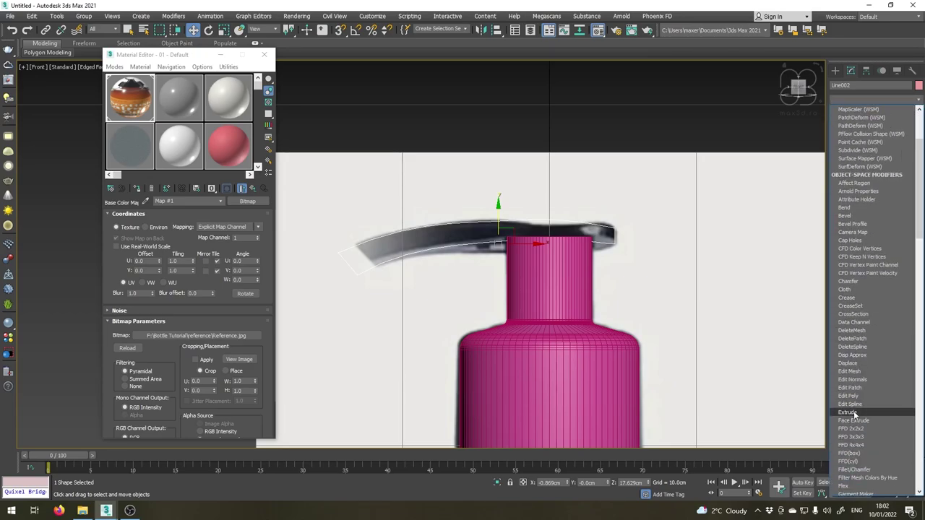
{"action": "left_click", "coordinate": [855, 412]}
{"action": "middle_click_drag", "start_coordinate": [503, 286], "coordinate": [537, 272]}
{"action": "scroll", "coordinate": [470, 255], "scroll_direction": "down", "scroll_amount": 2}
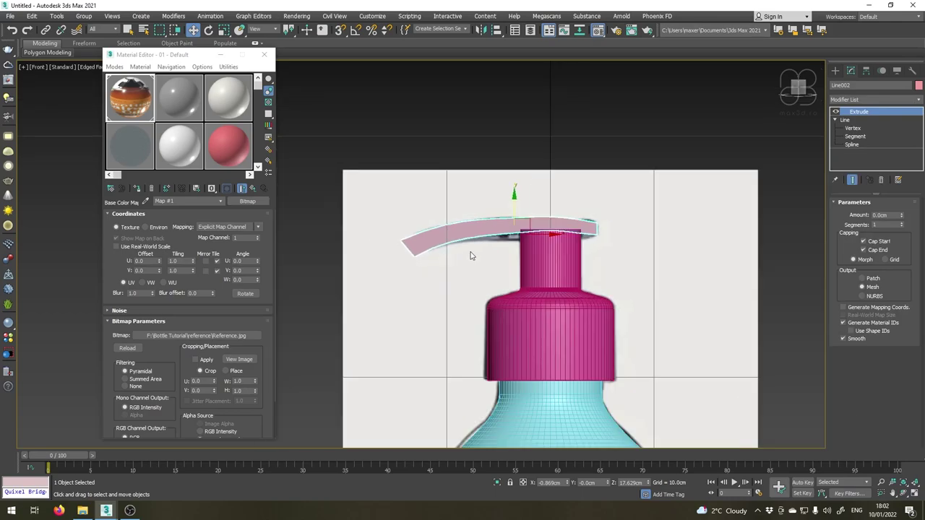
{"action": "key", "text": "p"}
{"action": "key", "text": "z"}
{"action": "middle_click_drag", "start_coordinate": [472, 251], "coordinate": [412, 209], "text": "alt"}
{"action": "scroll", "coordinate": [413, 209], "scroll_direction": "down", "scroll_amount": 3}
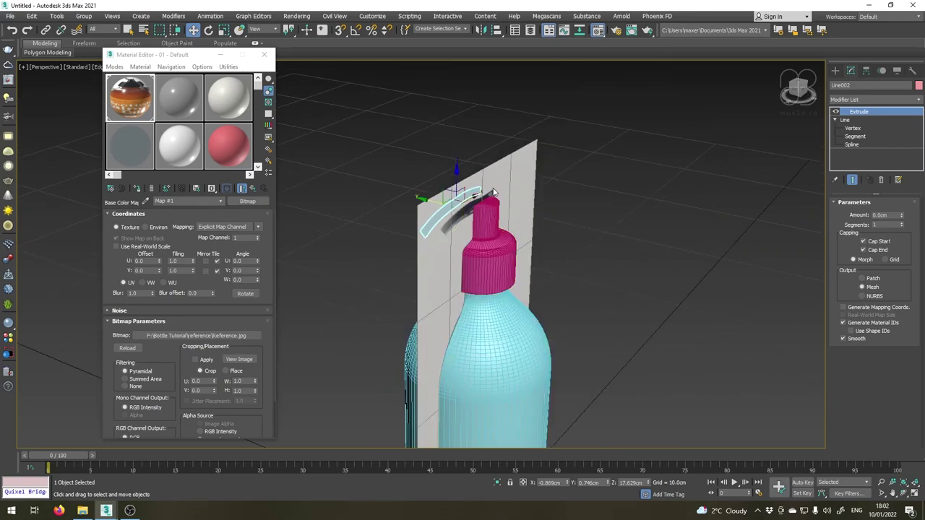
{"action": "left_click", "coordinate": [834, 121]}
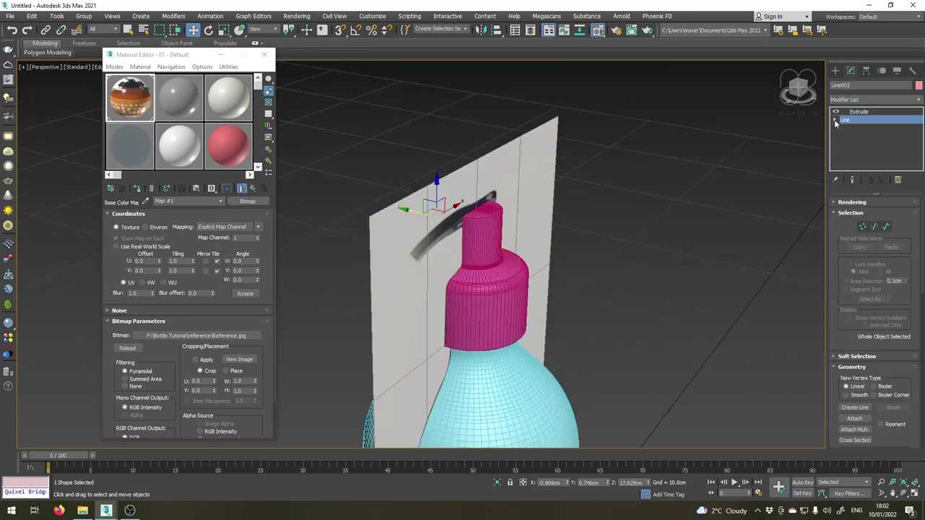
{"action": "key", "text": "Delete"}
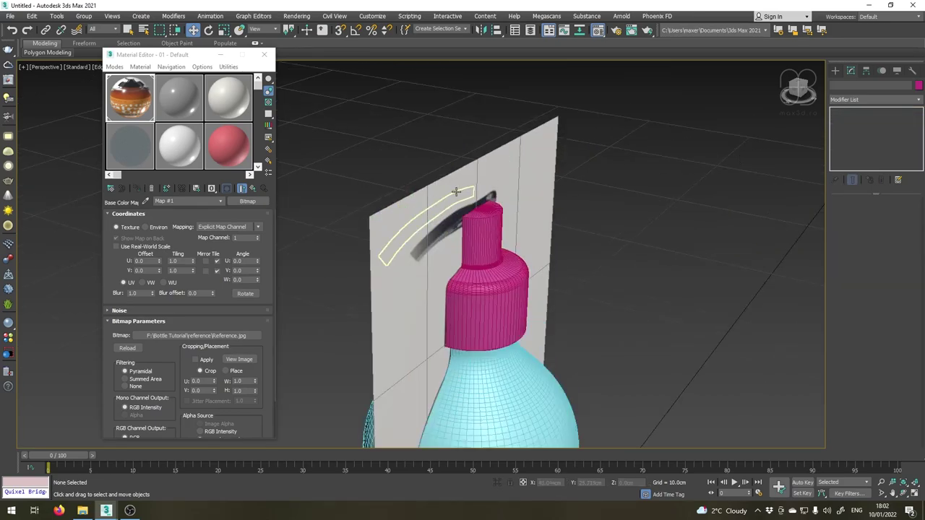
Unfreeze all objects and move the reference image plane back along Y by about 9.6 cm, clear of the bottle.
{"action": "right_click", "coordinate": [552, 177]}
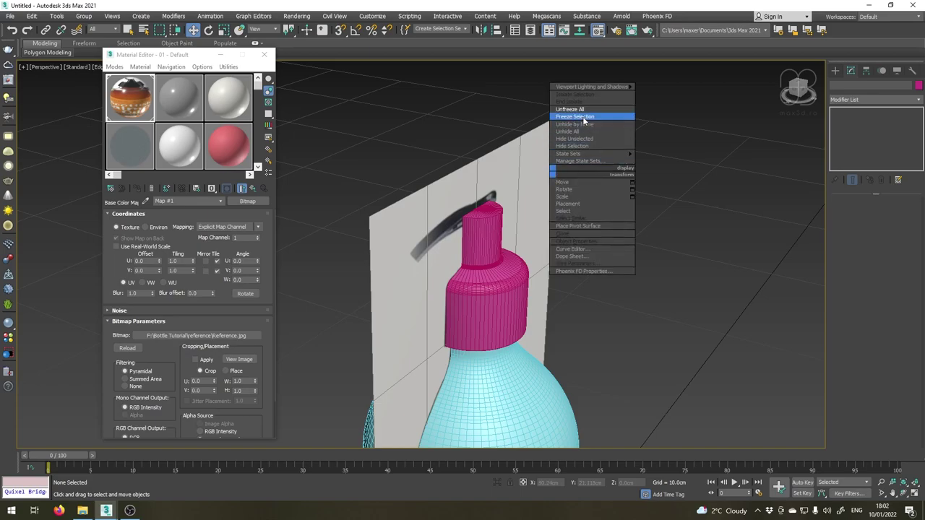
{"action": "left_click", "coordinate": [584, 114]}
{"action": "left_click", "coordinate": [542, 157]}
{"action": "left_click", "coordinate": [542, 157]}
{"action": "scroll", "coordinate": [541, 157], "scroll_direction": "down", "scroll_amount": 3}
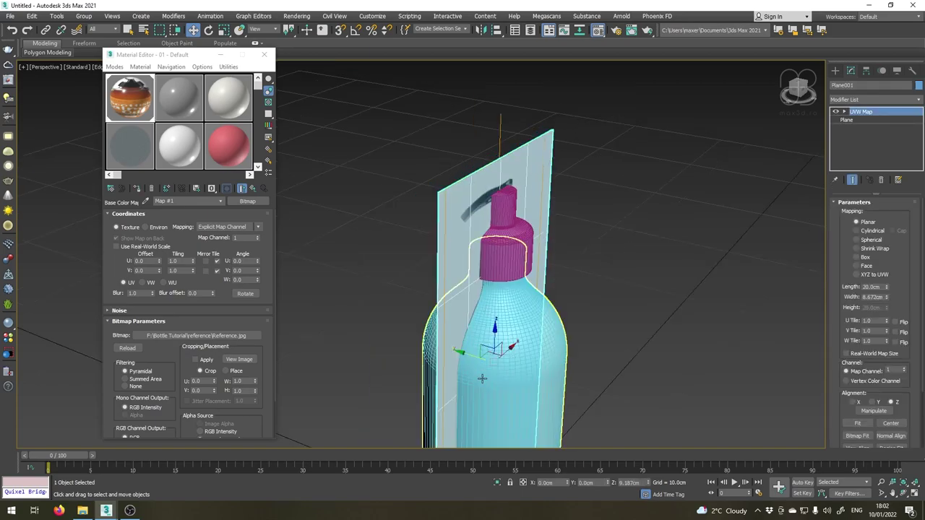
{"action": "left_click_drag", "start_coordinate": [469, 353], "coordinate": [417, 334]}
{"action": "middle_click_drag", "start_coordinate": [416, 335], "coordinate": [471, 143], "text": "alt"}
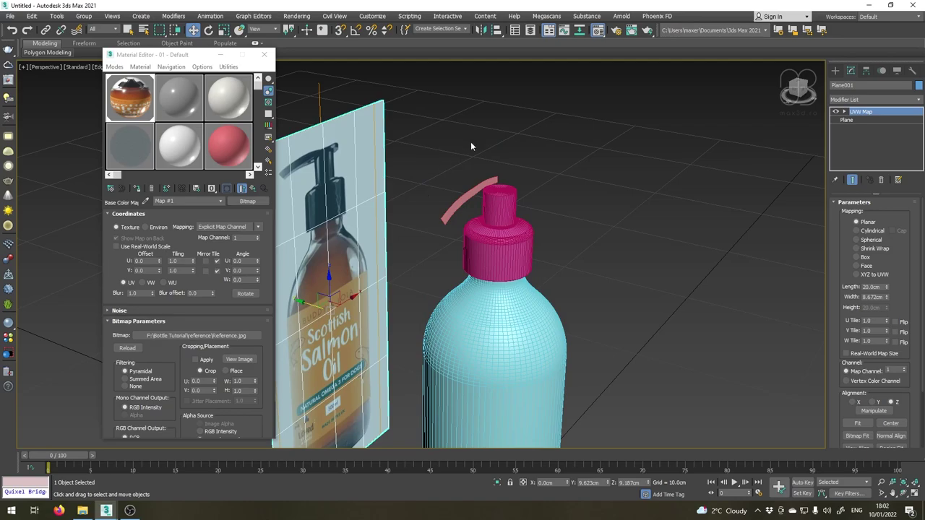
{"action": "scroll", "coordinate": [472, 143], "scroll_direction": "up", "scroll_amount": 5}
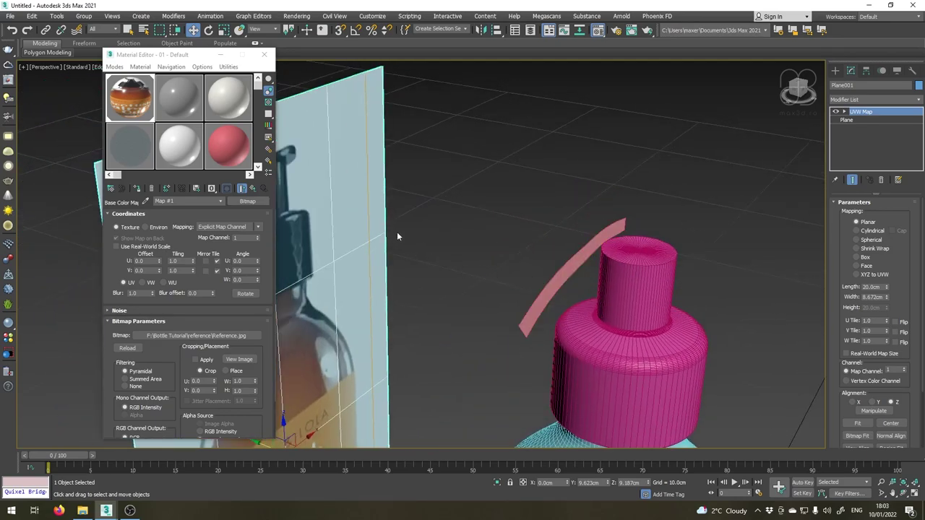
Freeze the reference image plane through its object properties.
{"action": "right_click", "coordinate": [357, 216]}
{"action": "left_click", "coordinate": [372, 273]}
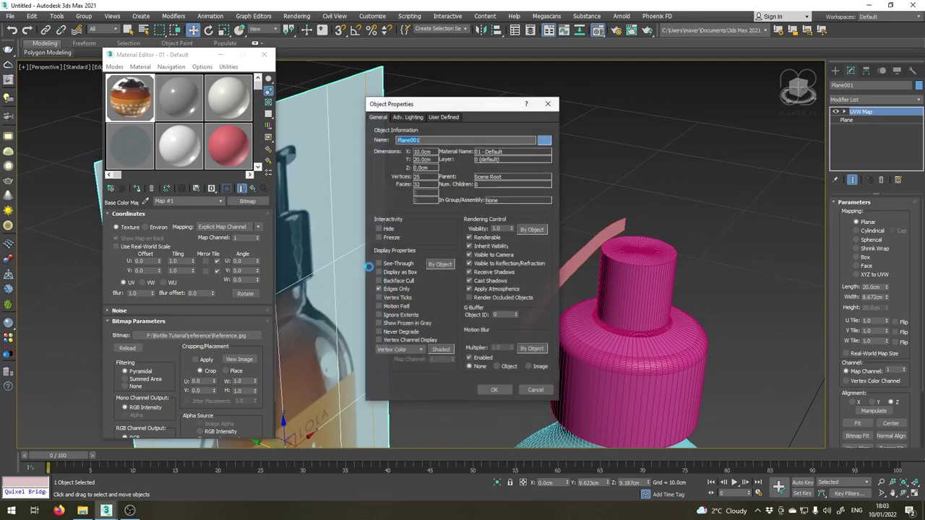
{"action": "left_click", "coordinate": [379, 238]}
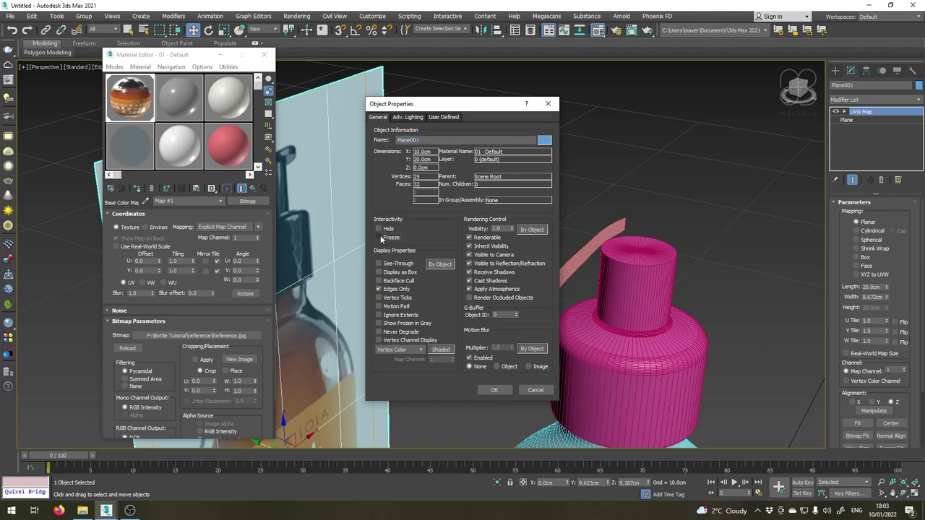
{"action": "left_click", "coordinate": [496, 391]}
Set the Extrude amount of the curved pump head to 1.8 cm.
{"action": "left_click", "coordinate": [573, 287]}
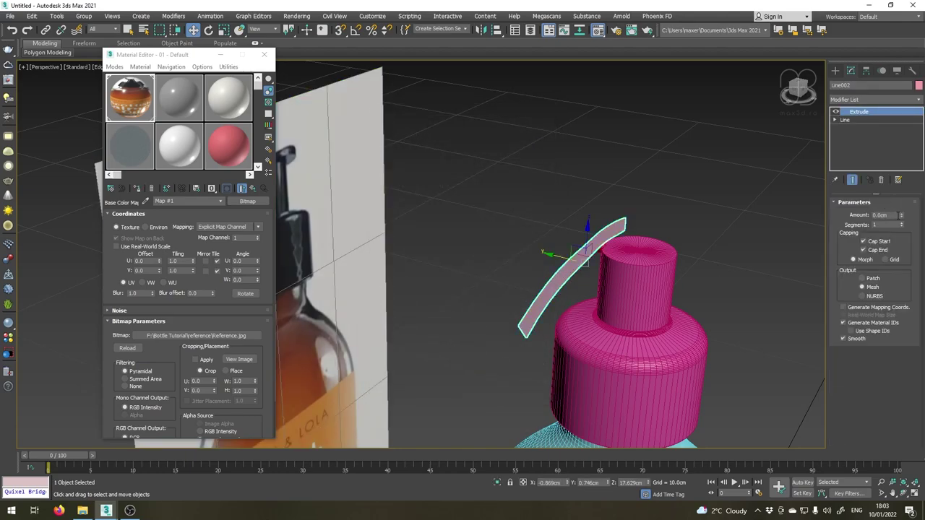
{"action": "left_click_drag", "start_coordinate": [903, 217], "coordinate": [902, 217]}
{"action": "middle_click_drag", "start_coordinate": [618, 275], "coordinate": [626, 228], "text": "alt"}
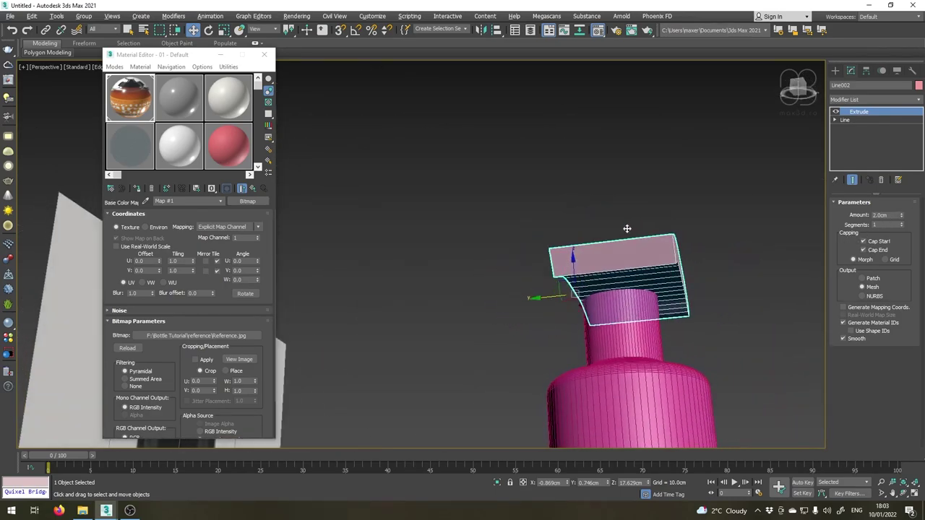
{"action": "double_click", "coordinate": [881, 215]}
{"action": "type", "text": "1.8"}
{"action": "key", "text": "Return"}
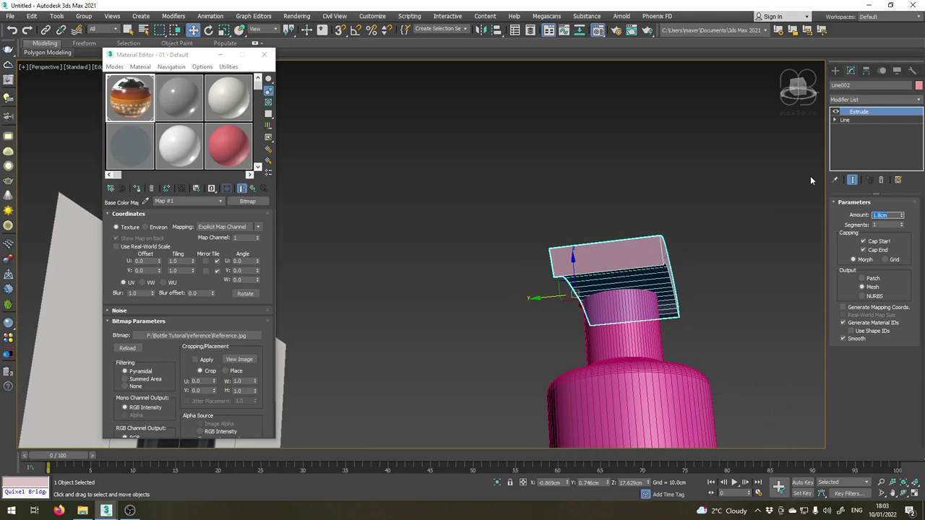
Collapse the pump head's Extrude into a mesh and convert it to an Editable Poly.
{"action": "middle_click_drag", "start_coordinate": [624, 273], "coordinate": [599, 283], "text": "alt"}
{"action": "scroll", "coordinate": [702, 280], "scroll_direction": "up", "scroll_amount": 3}
{"action": "scroll", "coordinate": [653, 289], "scroll_direction": "up", "scroll_amount": 2}
{"action": "right_click", "coordinate": [867, 113]}
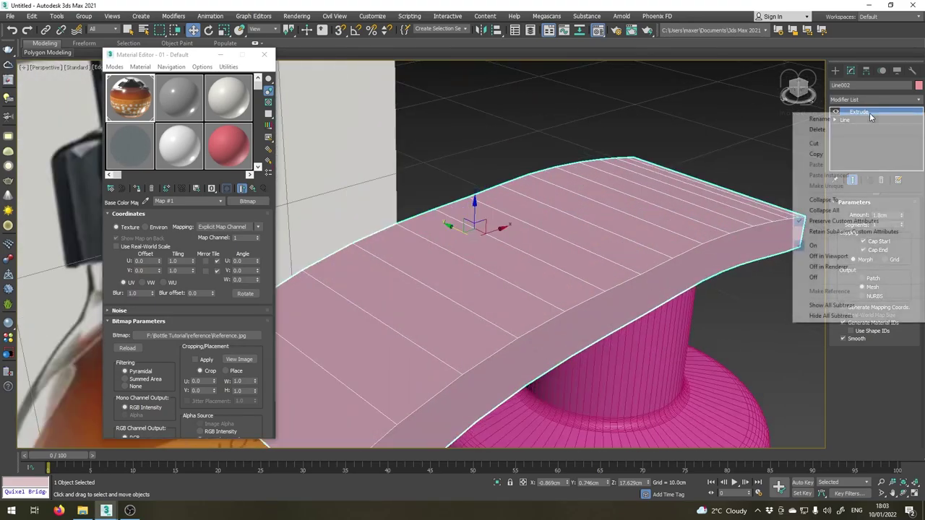
{"action": "left_click", "coordinate": [832, 200]}
{"action": "left_click", "coordinate": [477, 296]}
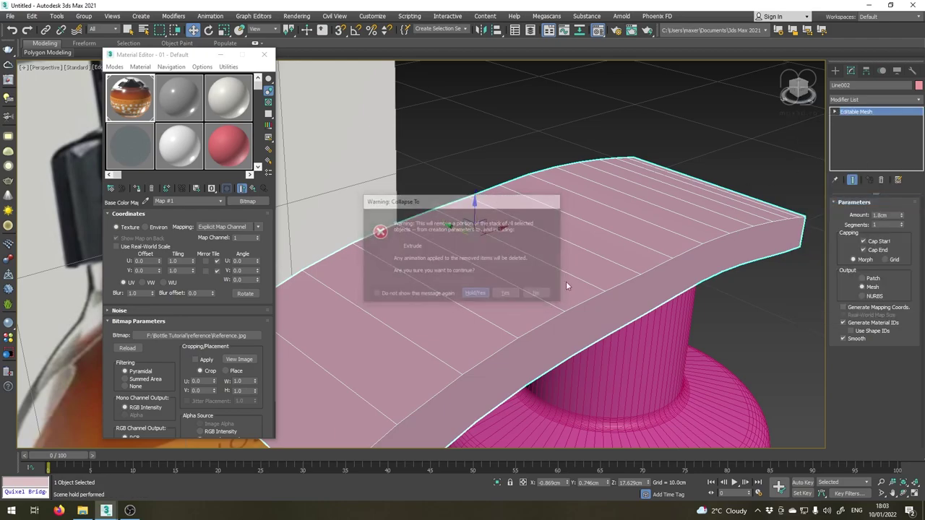
{"action": "right_click", "coordinate": [869, 137]}
{"action": "left_click", "coordinate": [876, 205]}
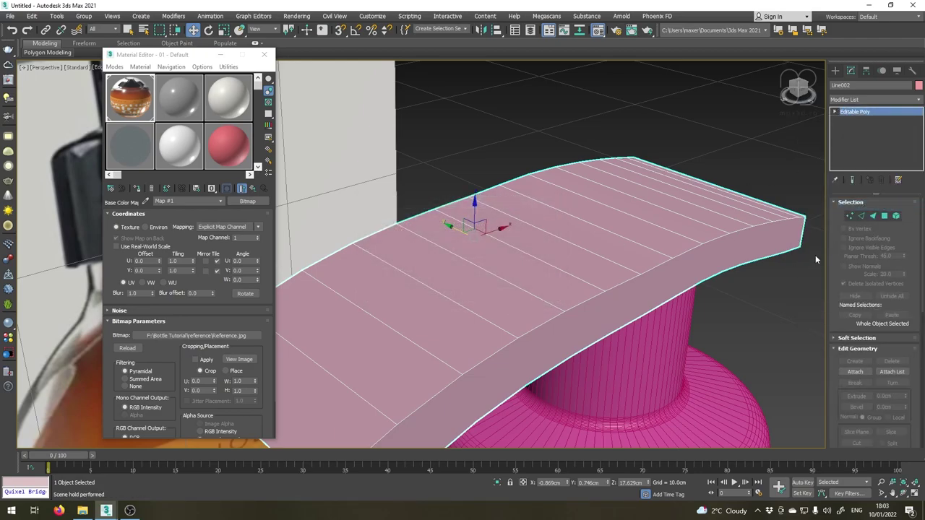
Delete the two curved side polygons of the pump head, leaving both sides open.
{"action": "left_click", "coordinate": [882, 215]}
{"action": "left_click", "coordinate": [723, 257]}
{"action": "key", "text": "Delete"}
{"action": "scroll", "coordinate": [646, 149], "scroll_direction": "down", "scroll_amount": 3}
{"action": "middle_click_drag", "start_coordinate": [469, 257], "coordinate": [514, 236], "text": "alt"}
{"action": "left_click", "coordinate": [561, 235]}
{"action": "key", "text": "Delete"}
In the Top view, shift the whole pump head about 0.15 cm along Y to centre it over the cap.
{"action": "key", "text": "t"}
{"action": "scroll", "coordinate": [492, 232], "scroll_direction": "down", "scroll_amount": 4}
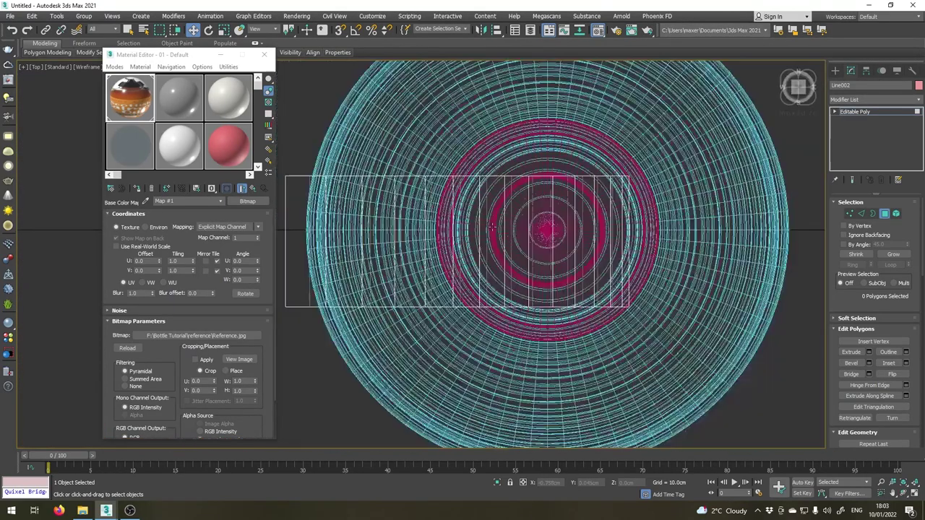
{"action": "scroll", "coordinate": [412, 224], "scroll_direction": "up", "scroll_amount": 3}
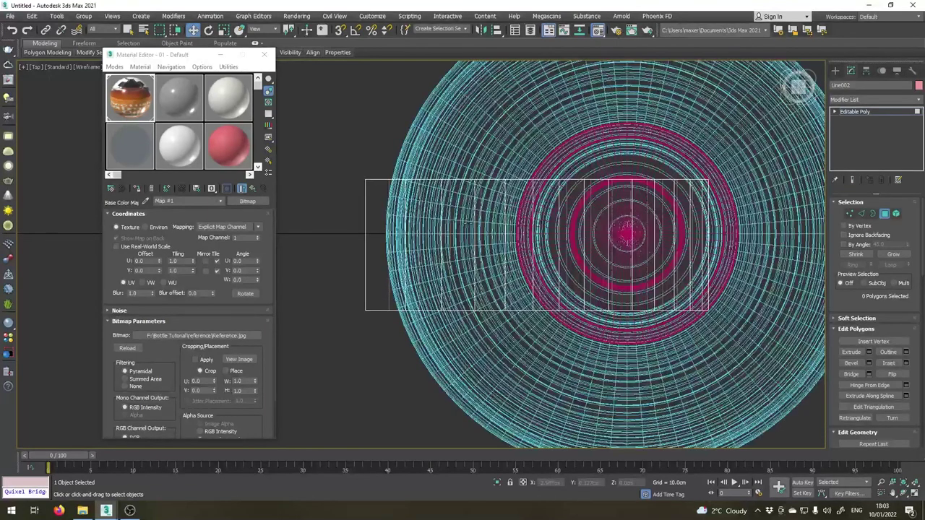
{"action": "left_click", "coordinate": [865, 111]}
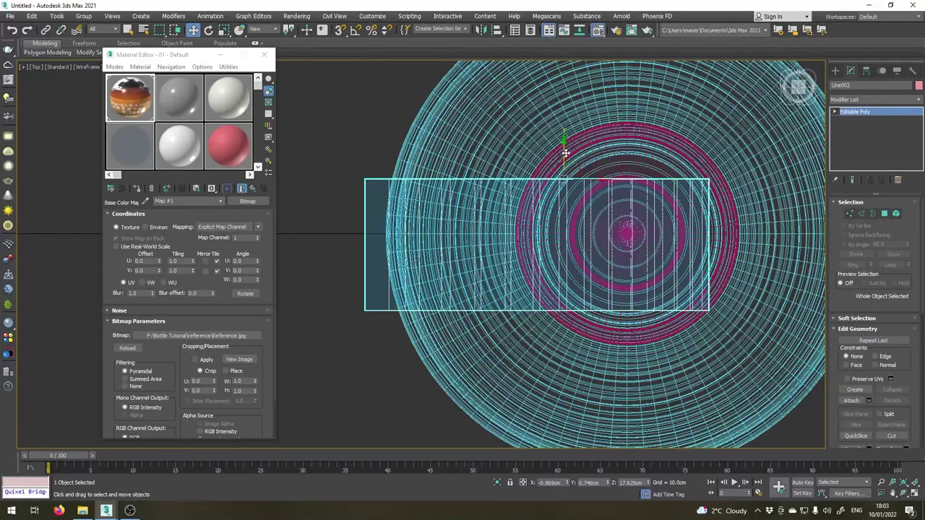
{"action": "mouse_move", "coordinate": [564, 152]}
{"action": "left_mouse_down"}
{"action": "mouse_move", "coordinate": [558, 132]}
{"action": "mouse_move", "coordinate": [556, 140]}
{"action": "left_mouse_up"}
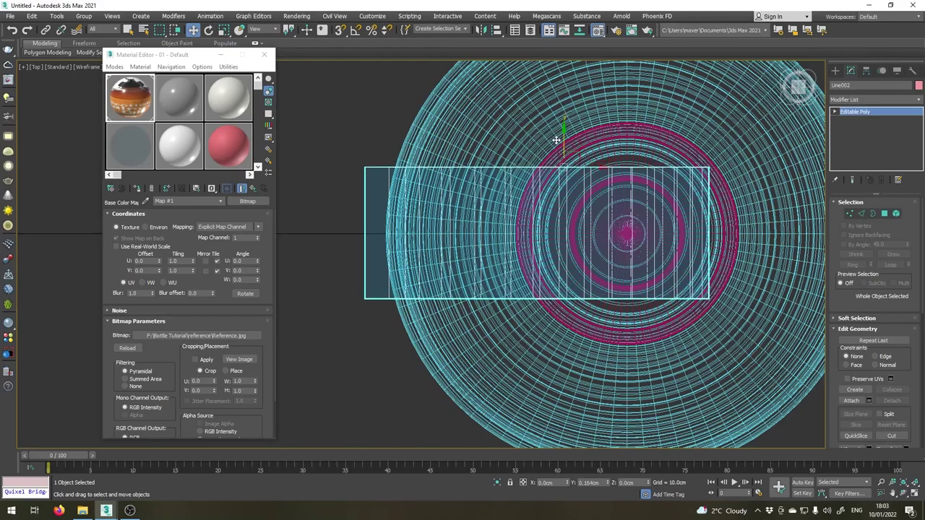
Apply a Symmetry modifier to the pump head and set its mirror axis to Z.
{"action": "left_click", "coordinate": [920, 99]}
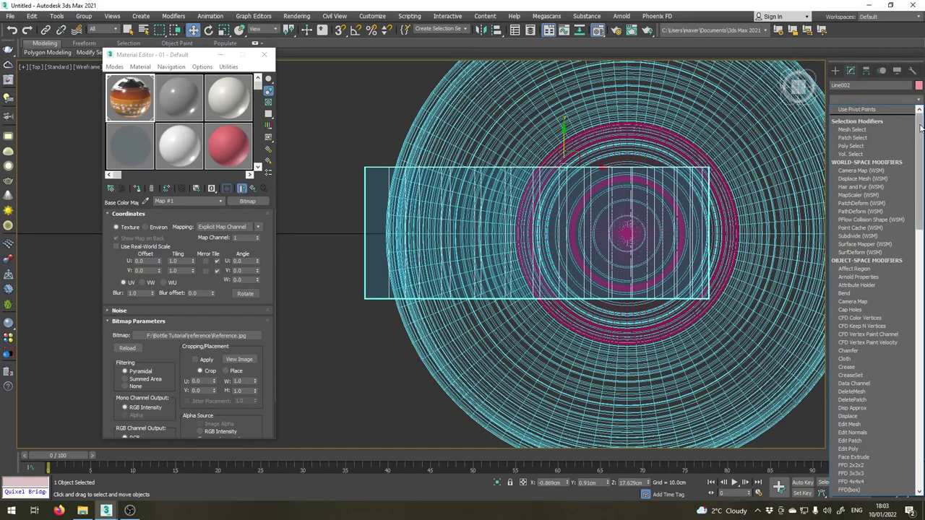
{"action": "left_click_drag", "start_coordinate": [919, 171], "coordinate": [916, 417]}
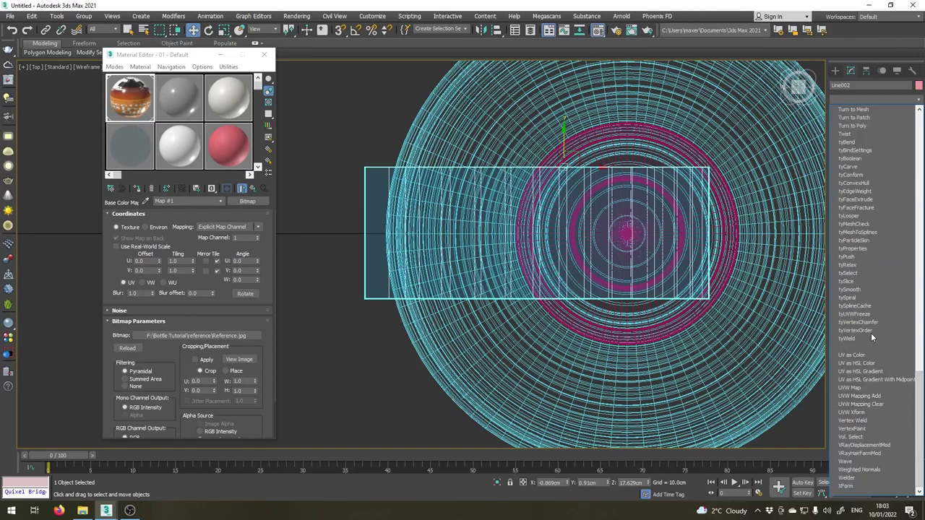
{"action": "scroll", "coordinate": [853, 180], "scroll_direction": "up", "scroll_amount": 3}
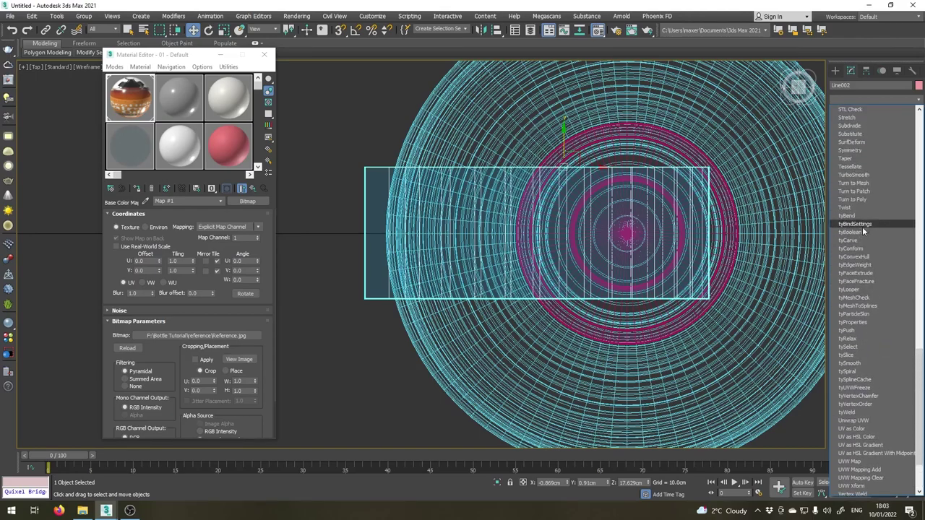
{"action": "left_click", "coordinate": [850, 149]}
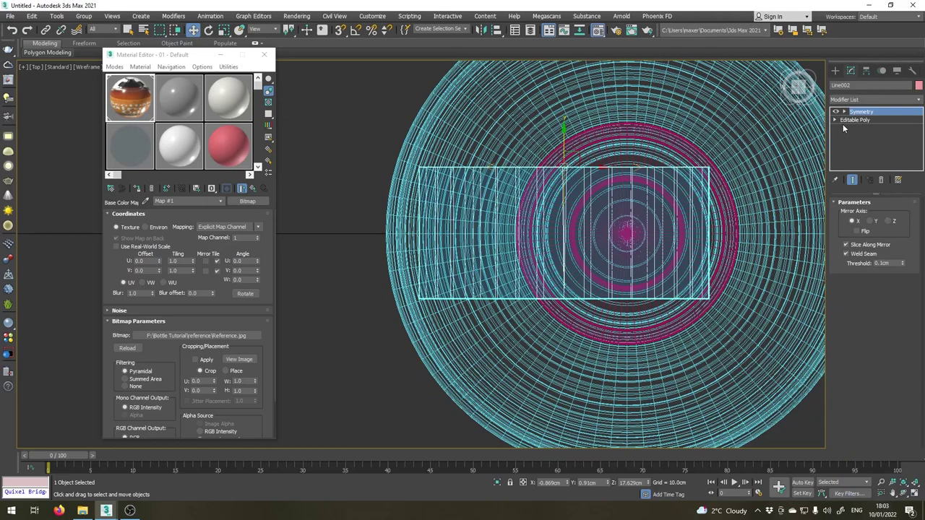
{"action": "left_click", "coordinate": [870, 221]}
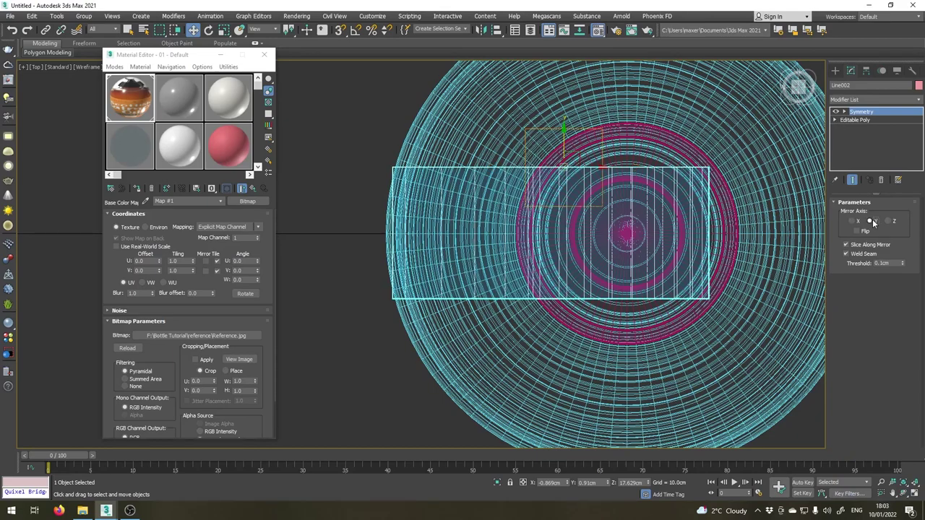
{"action": "left_click", "coordinate": [889, 222]}
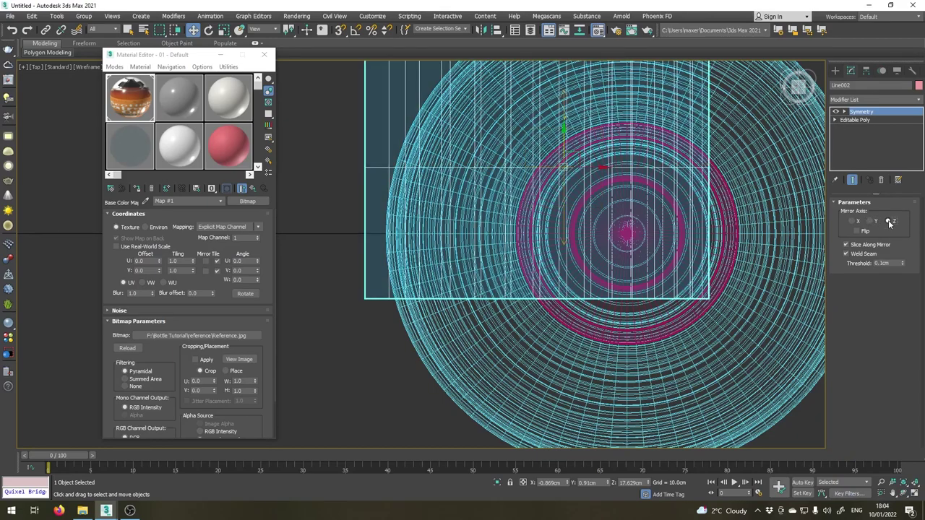
Move the Symmetry's Mirror gizmo along Y onto the bottle's centre line.
{"action": "left_click", "coordinate": [845, 113]}
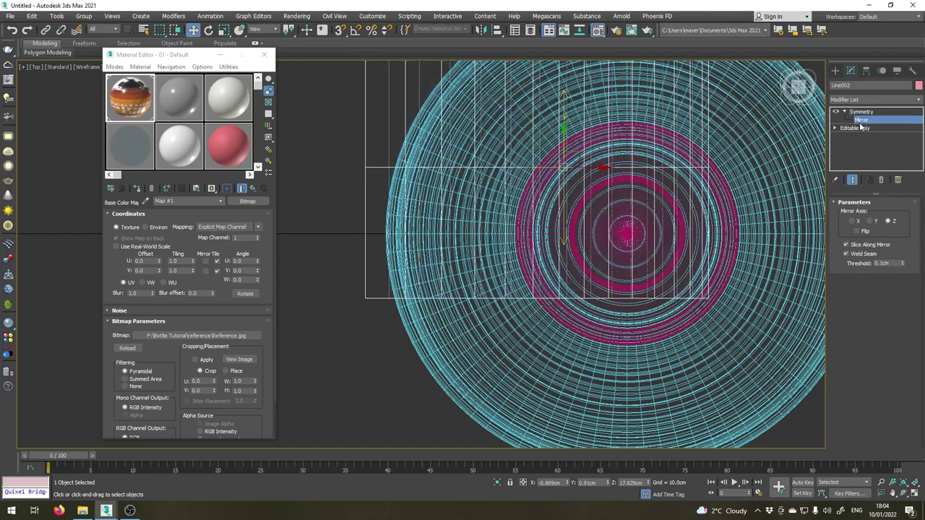
{"action": "left_click_drag", "start_coordinate": [563, 141], "coordinate": [541, 313]}
{"action": "right_click", "coordinate": [607, 482]}
{"action": "middle_click_drag", "start_coordinate": [486, 271], "coordinate": [377, 326]}
{"action": "scroll", "coordinate": [478, 267], "scroll_direction": "down", "scroll_amount": 2}
{"action": "key", "text": "p"}
{"action": "key", "text": "z"}
{"action": "scroll", "coordinate": [377, 326], "scroll_direction": "up", "scroll_amount": 2}
At the Editable Poly's edge level, bridge the upper and lower edge loops of one open side, leaving out the two end edges.
{"action": "left_click", "coordinate": [853, 128]}
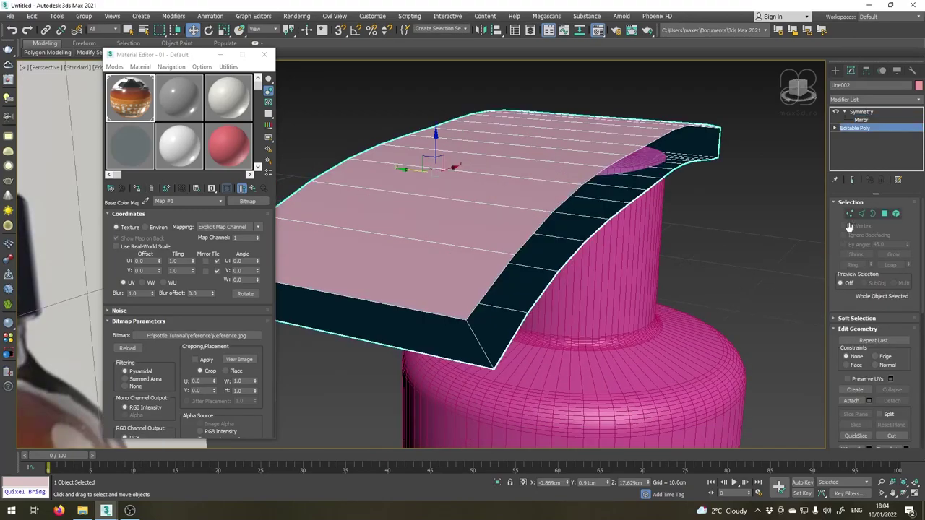
{"action": "left_click", "coordinate": [861, 214]}
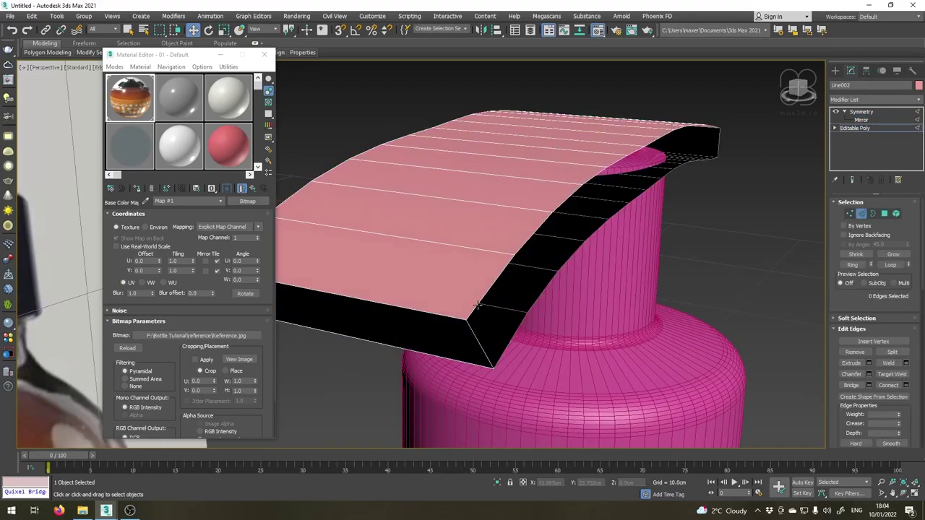
{"action": "left_click", "coordinate": [478, 307]}
{"action": "middle_click_drag", "start_coordinate": [491, 310], "coordinate": [520, 318], "text": "alt"}
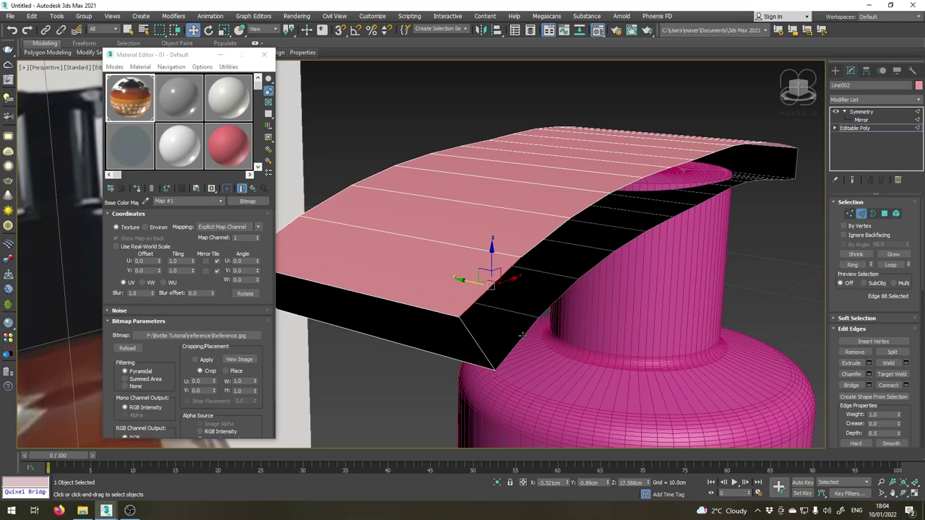
{"action": "left_click", "coordinate": [522, 335], "text": "ctrl"}
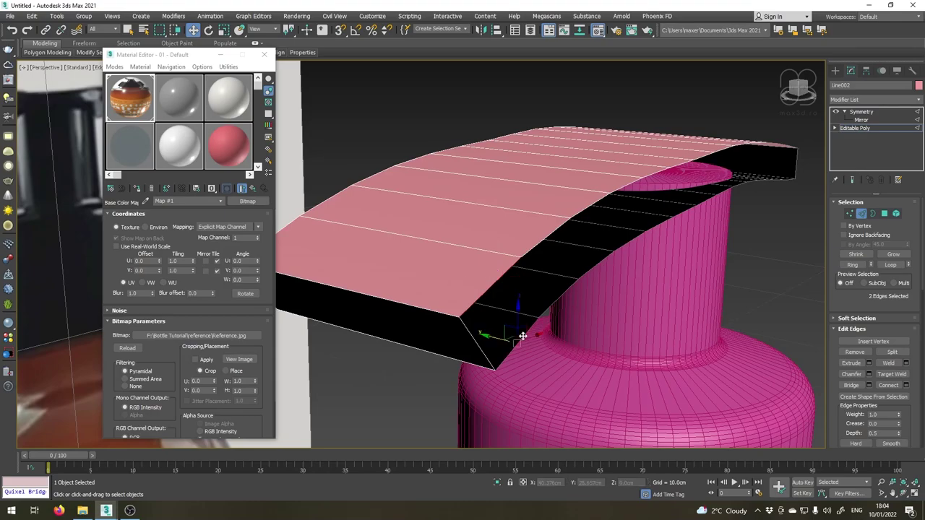
{"action": "left_click", "coordinate": [890, 264]}
{"action": "left_click", "coordinate": [478, 347], "text": "alt"}
{"action": "left_click", "coordinate": [795, 168], "text": "alt"}
{"action": "left_click", "coordinate": [847, 386]}
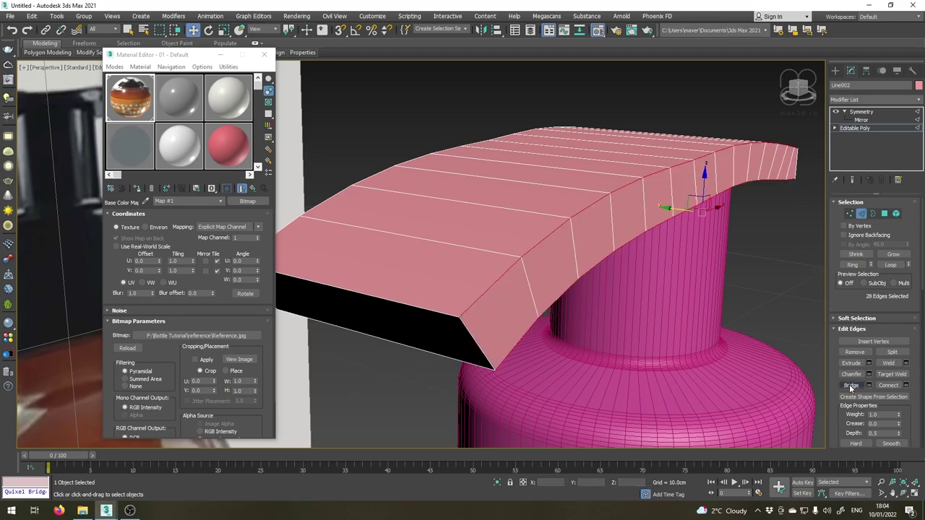
{"action": "middle_click_drag", "start_coordinate": [667, 326], "coordinate": [506, 289], "text": "alt"}
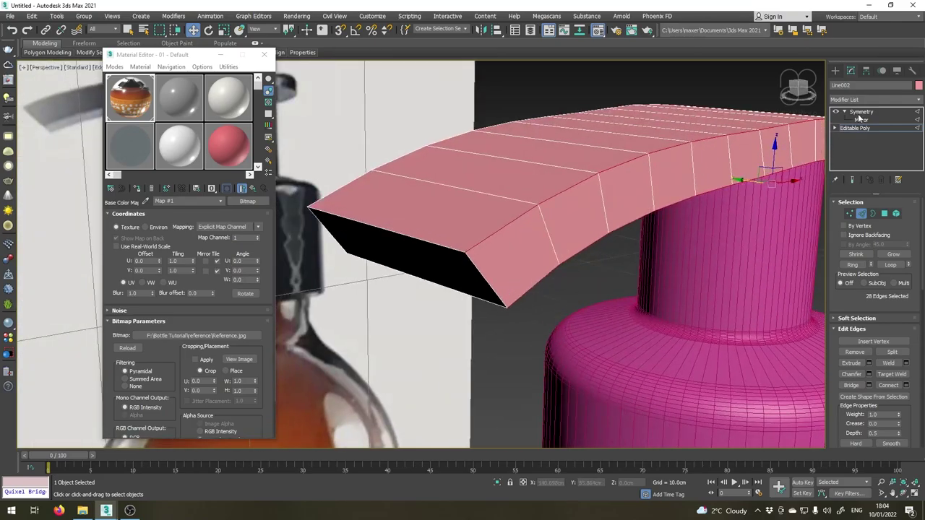
In the Top view, move the 30 vertices along the pump head's far side about -0.89 cm in Y to its centre line.
{"action": "key", "text": "t"}
{"action": "scroll", "coordinate": [487, 283], "scroll_direction": "up", "scroll_amount": 5}
{"action": "scroll", "coordinate": [487, 283], "scroll_direction": "down", "scroll_amount": 5}
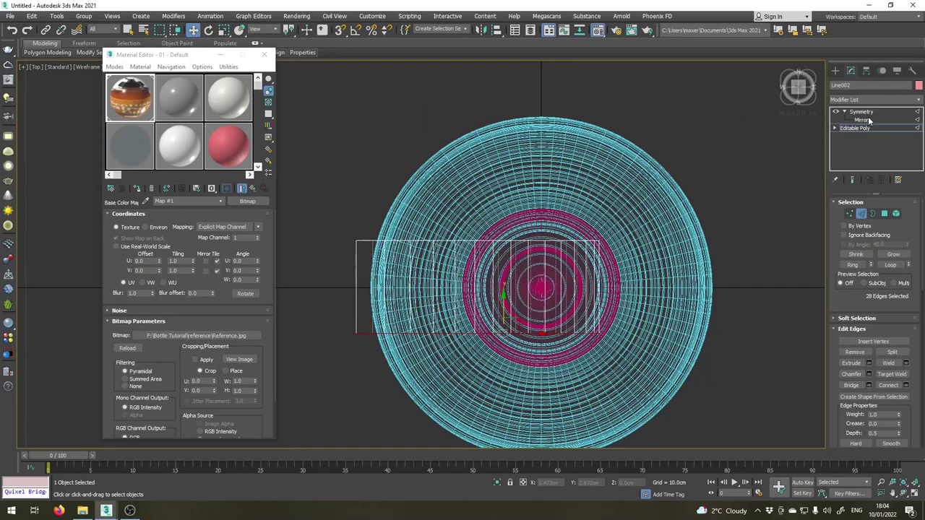
{"action": "left_click", "coordinate": [850, 214]}
{"action": "scroll", "coordinate": [437, 262], "scroll_direction": "up", "scroll_amount": 2}
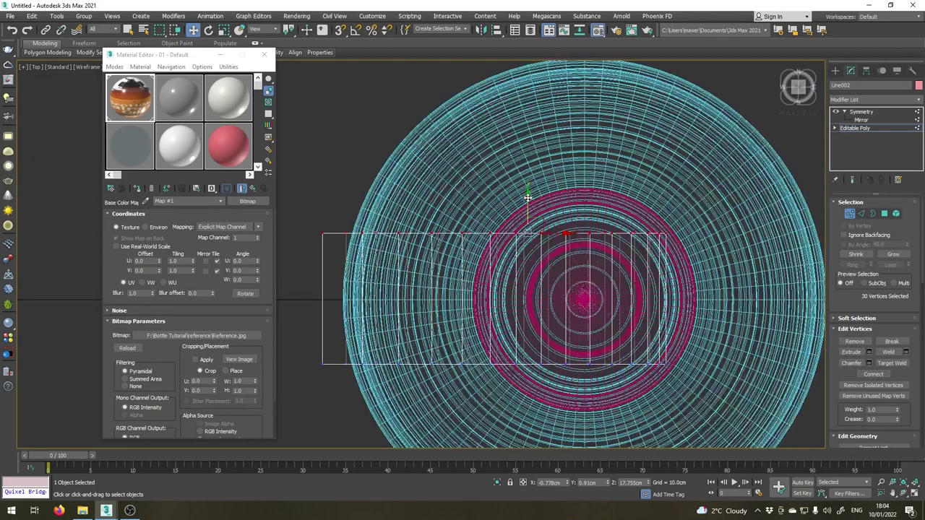
{"action": "left_click_drag", "start_coordinate": [528, 197], "coordinate": [512, 262]}
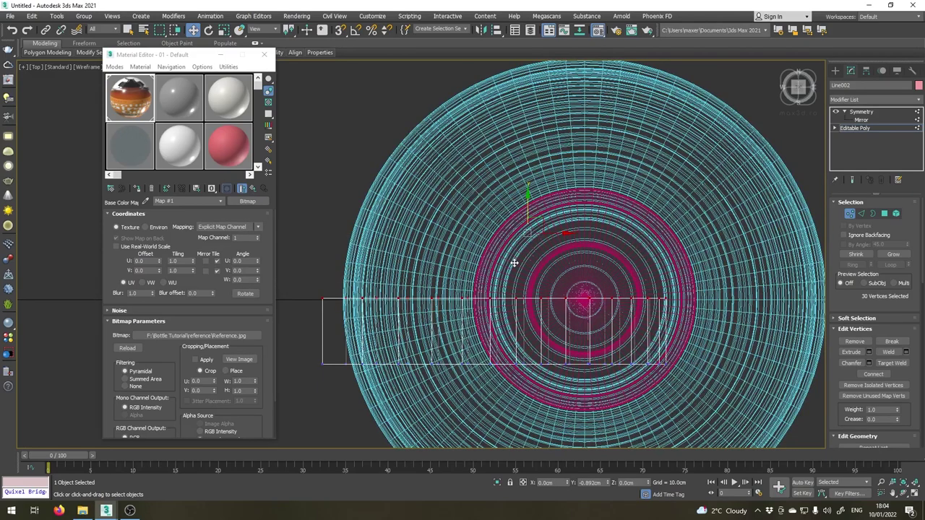
Set the Y position of the selected centre-line vertices to 0 cm and return to the Symmetry modifier.
{"action": "right_click", "coordinate": [608, 484]}
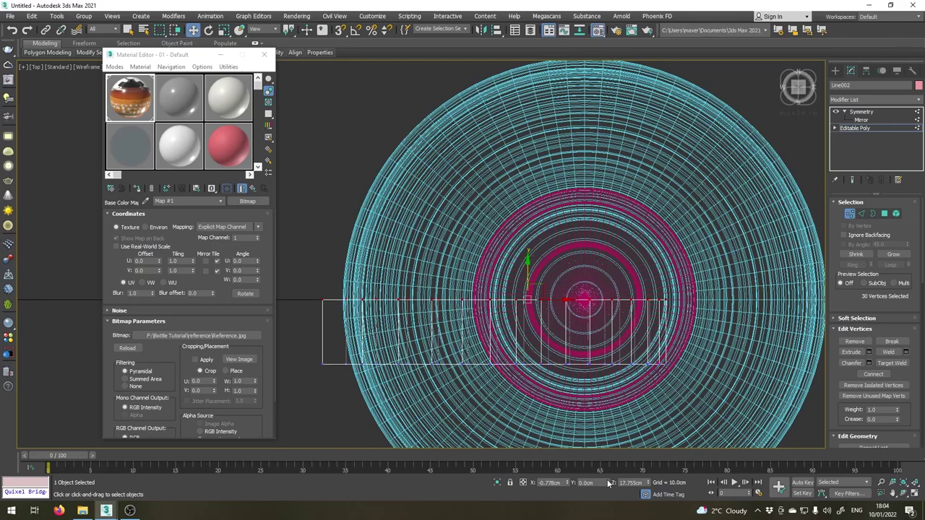
{"action": "left_click", "coordinate": [856, 112]}
{"action": "scroll", "coordinate": [453, 283], "scroll_direction": "down", "scroll_amount": 3}
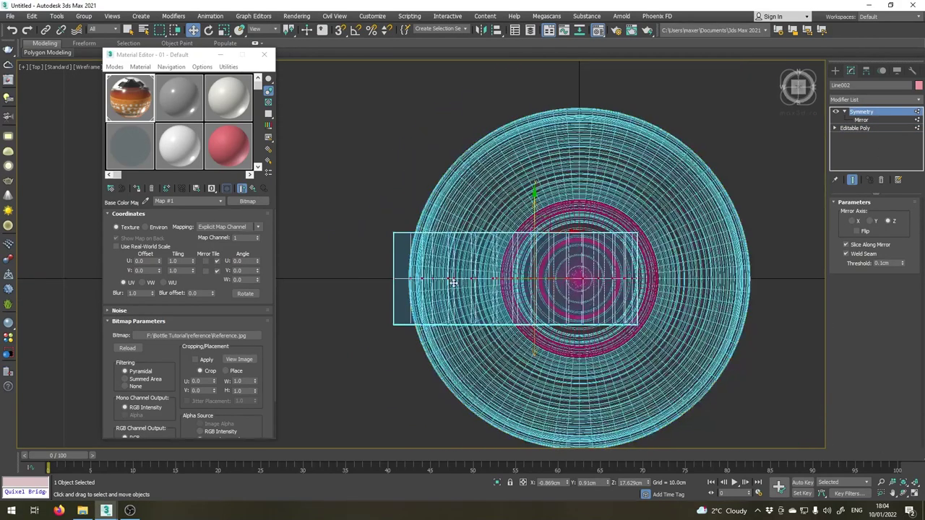
{"action": "key", "text": "p"}
{"action": "scroll", "coordinate": [455, 289], "scroll_direction": "up", "scroll_amount": 6}
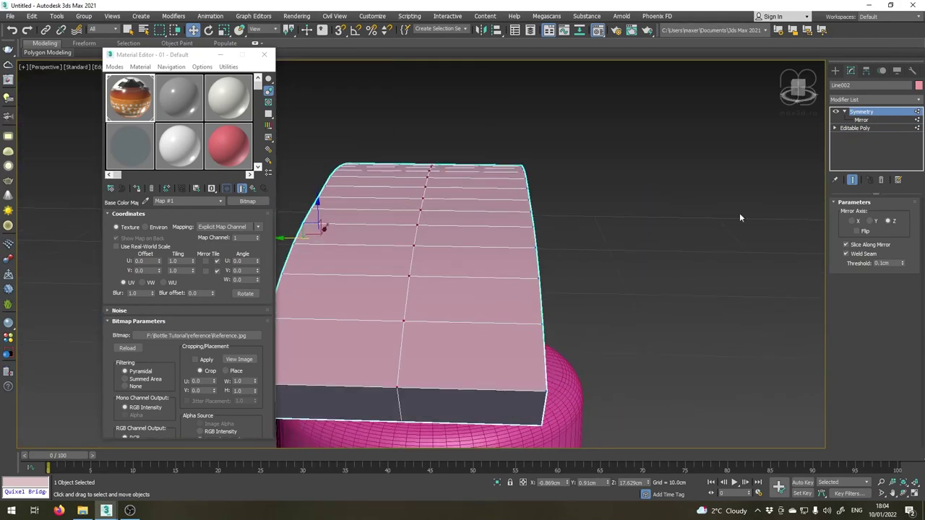
{"action": "left_click", "coordinate": [865, 126]}
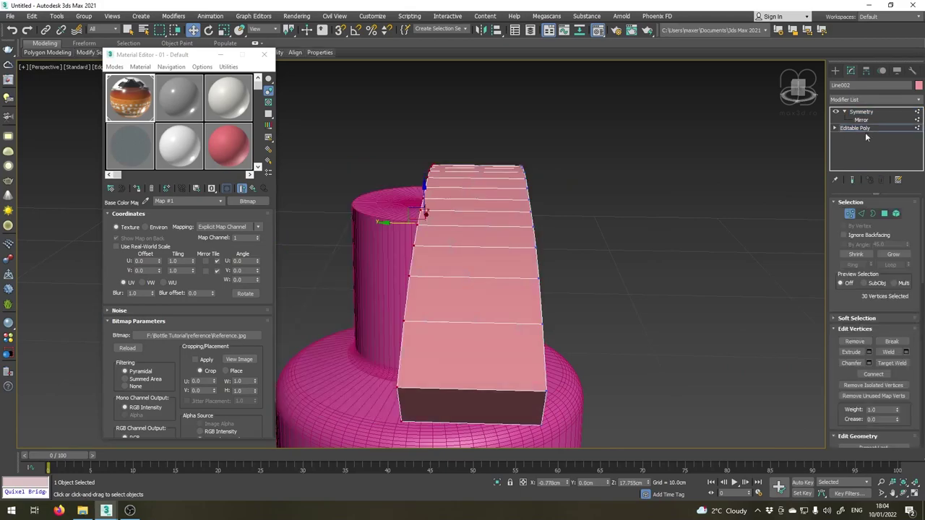
{"action": "left_click", "coordinate": [920, 100]}
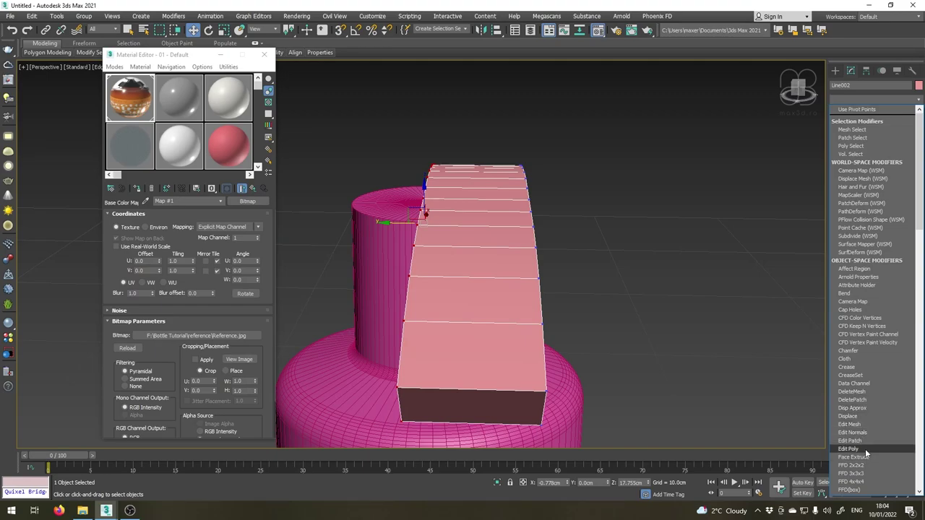
{"action": "left_click", "coordinate": [862, 473]}
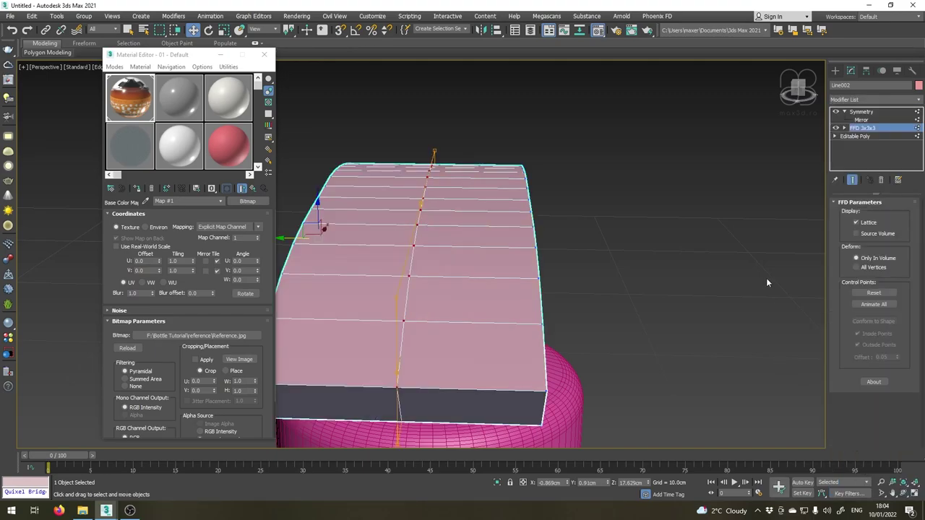
{"action": "middle_click_drag", "start_coordinate": [613, 247], "coordinate": [633, 230], "text": "alt"}
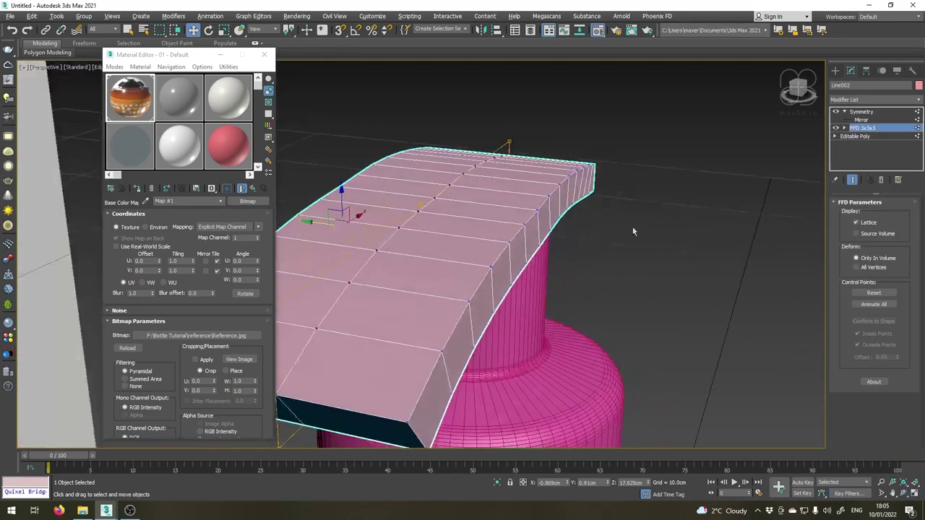
{"action": "left_click", "coordinate": [881, 180]}
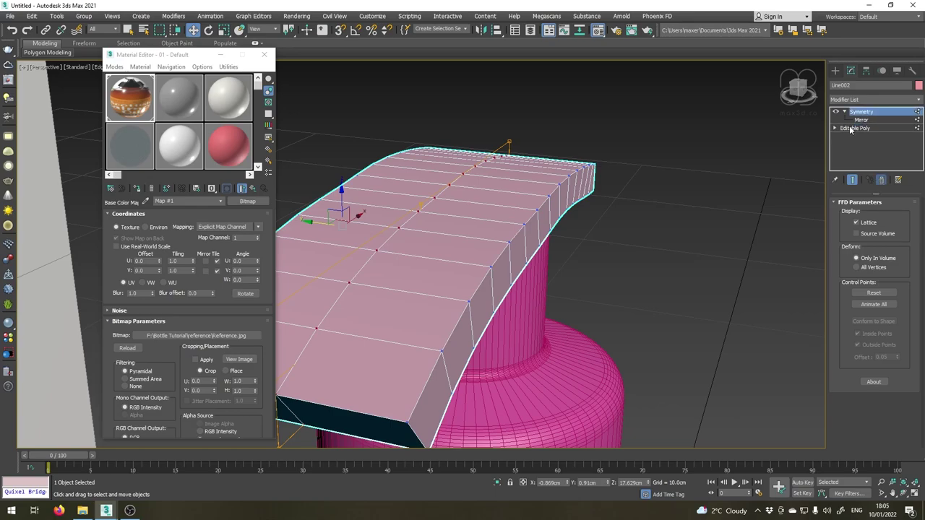
Add an FFD 3x3x3 modifier between the Editable Poly and the Symmetry and enter its Control Points level.
{"action": "left_click", "coordinate": [918, 102]}
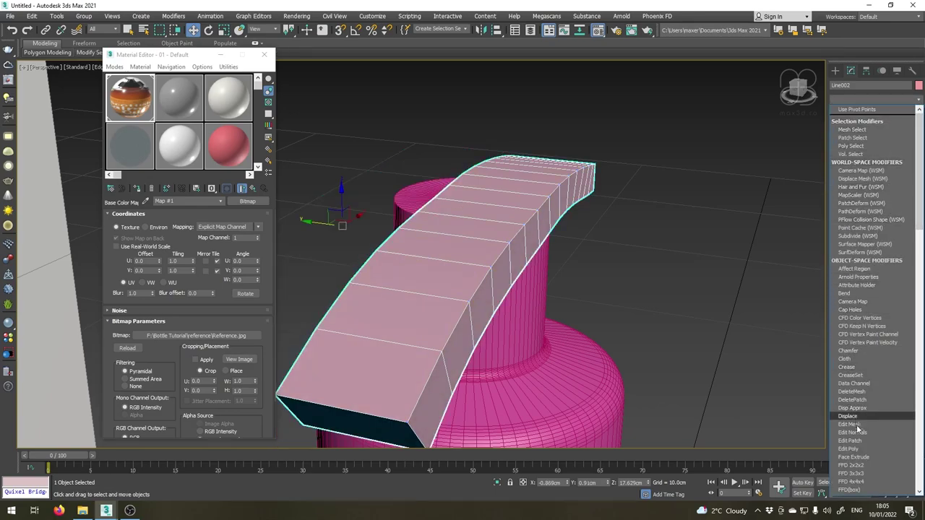
{"action": "left_click", "coordinate": [856, 473]}
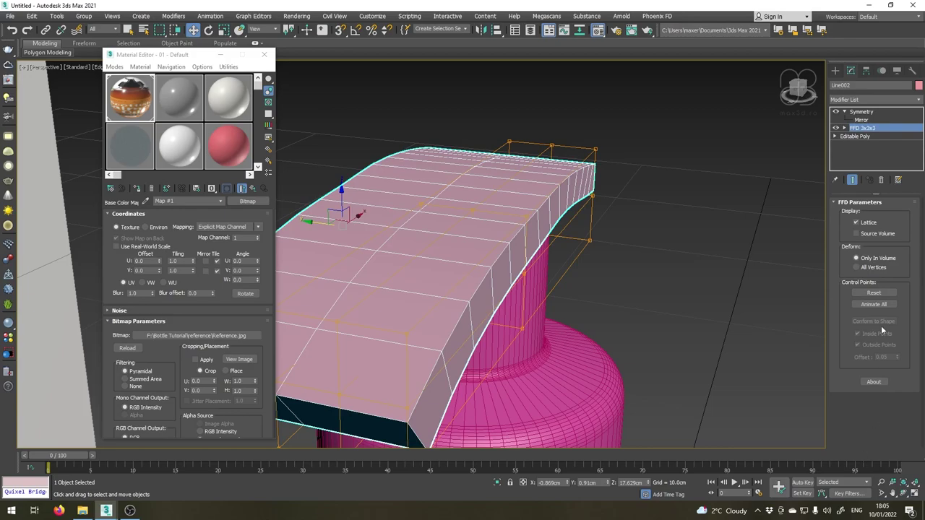
{"action": "left_click", "coordinate": [844, 128]}
{"action": "left_click", "coordinate": [870, 136]}
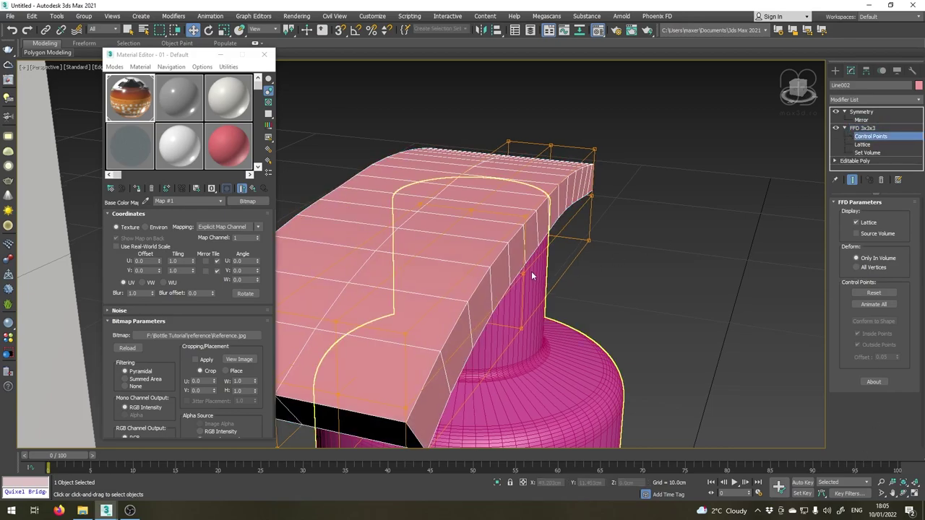
In the Top view, move the off-centre FFD control points at the narrow rear end and mid-length inward along Y.
{"action": "middle_click_drag", "start_coordinate": [531, 271], "coordinate": [502, 257], "text": "alt"}
{"action": "key", "text": "t"}
{"action": "key", "text": "F3"}
{"action": "scroll", "coordinate": [506, 250], "scroll_direction": "down", "scroll_amount": 2}
{"action": "scroll", "coordinate": [646, 254], "scroll_direction": "up", "scroll_amount": 4}
{"action": "left_click_drag", "start_coordinate": [643, 281], "coordinate": [697, 347]}
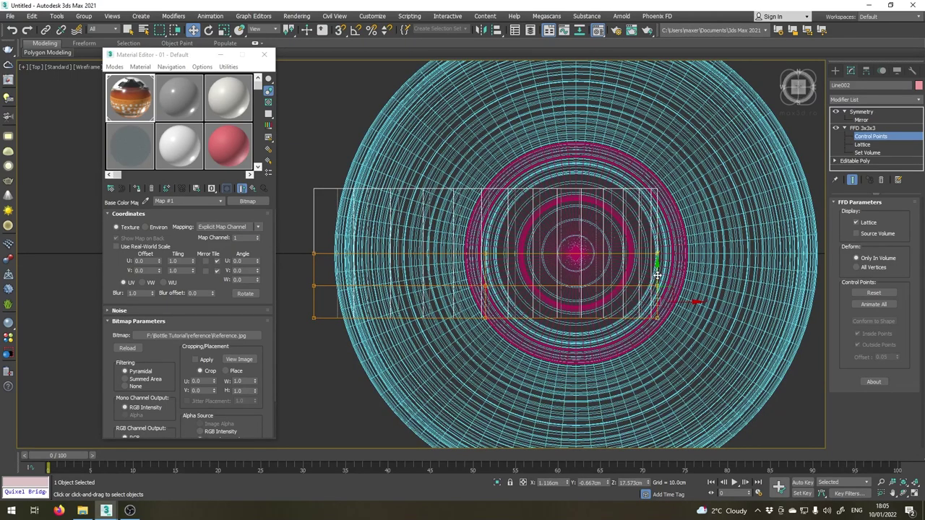
{"action": "left_click_drag", "start_coordinate": [657, 276], "coordinate": [657, 262]}
{"action": "left_click_drag", "start_coordinate": [453, 274], "coordinate": [522, 354]}
{"action": "left_click_drag", "start_coordinate": [485, 273], "coordinate": [486, 262]}
Move the front end's off-centre FFD control points outward about -0.21 cm in Y and nudge the rear end's points slightly inward.
{"action": "left_click_drag", "start_coordinate": [336, 309], "coordinate": [337, 323]}
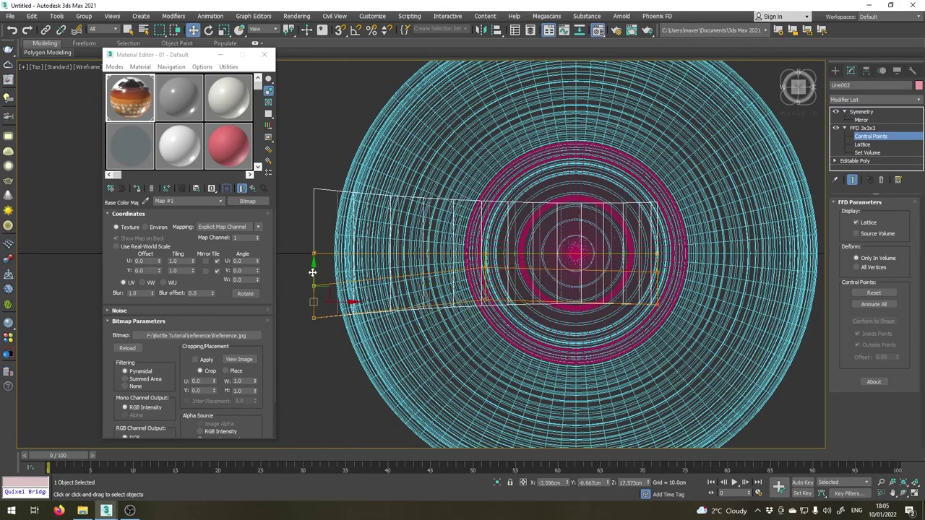
{"action": "left_click_drag", "start_coordinate": [313, 271], "coordinate": [333, 291]}
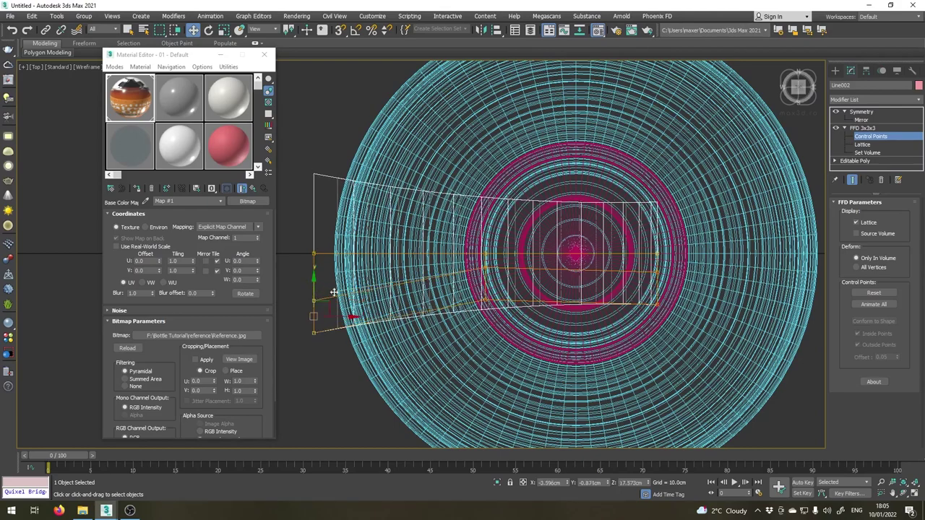
{"action": "left_click", "coordinate": [654, 305]}
{"action": "left_click_drag", "start_coordinate": [656, 284], "coordinate": [656, 279]}
{"action": "middle_click_drag", "start_coordinate": [475, 276], "coordinate": [509, 278]}
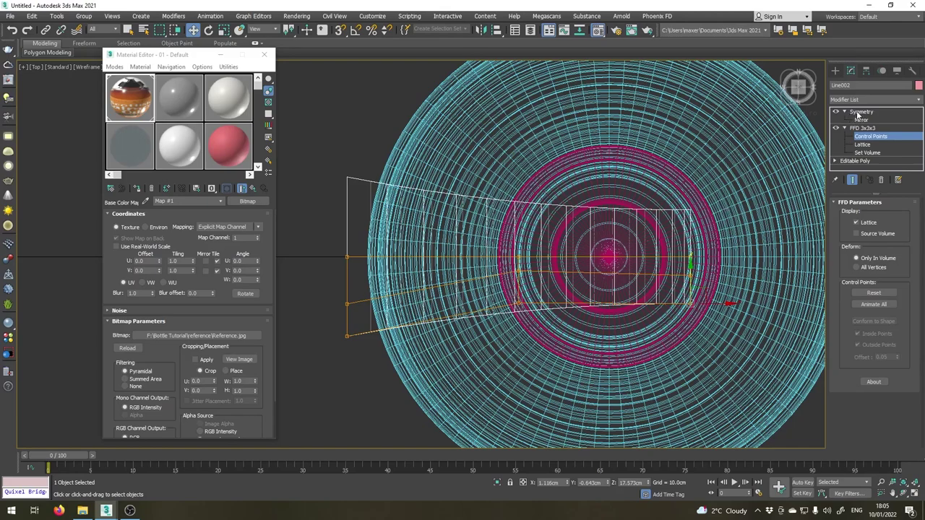
{"action": "middle_click_drag", "start_coordinate": [581, 214], "coordinate": [532, 201]}
Collapse the pump head's modifier stack down to and including the Symmetry, using the hold option.
{"action": "key", "text": "p"}
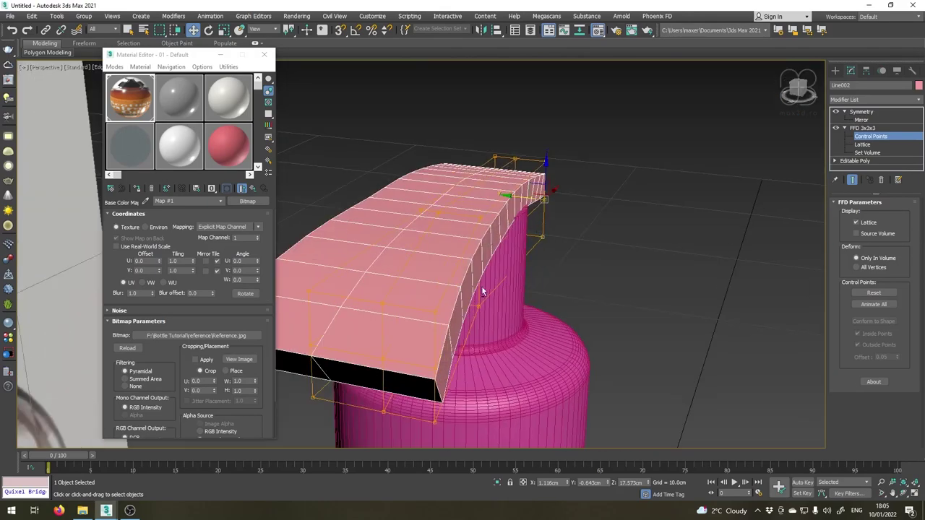
{"action": "middle_click_drag", "start_coordinate": [464, 303], "coordinate": [453, 307], "text": "alt"}
{"action": "right_click", "coordinate": [863, 112]}
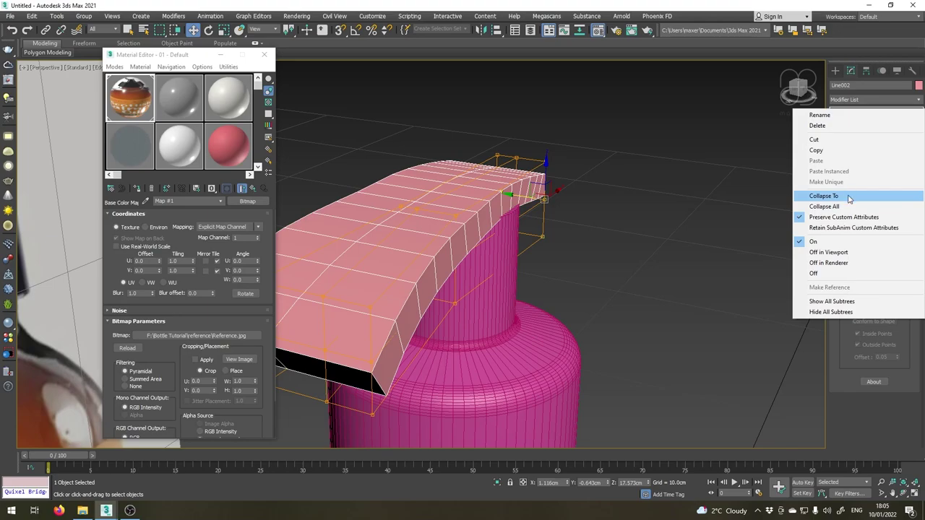
{"action": "left_click", "coordinate": [850, 197]}
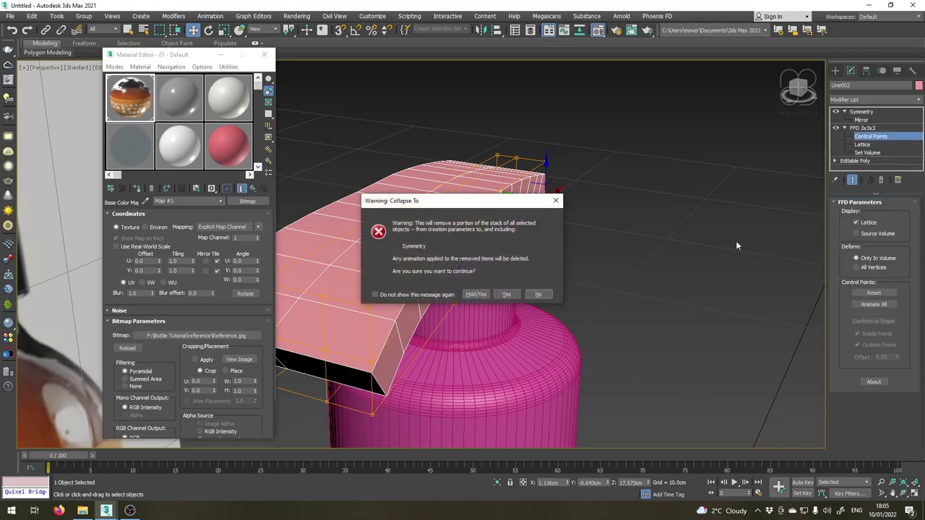
{"action": "left_click", "coordinate": [477, 294]}
At the Editable Poly's edge level, add the wide front end's outline edges to the selected side edges of the pump head.
{"action": "middle_click_drag", "start_coordinate": [482, 296], "coordinate": [522, 346], "text": "alt"}
{"action": "scroll", "coordinate": [522, 345], "scroll_direction": "up", "scroll_amount": 2}
{"action": "left_click", "coordinate": [861, 214]}
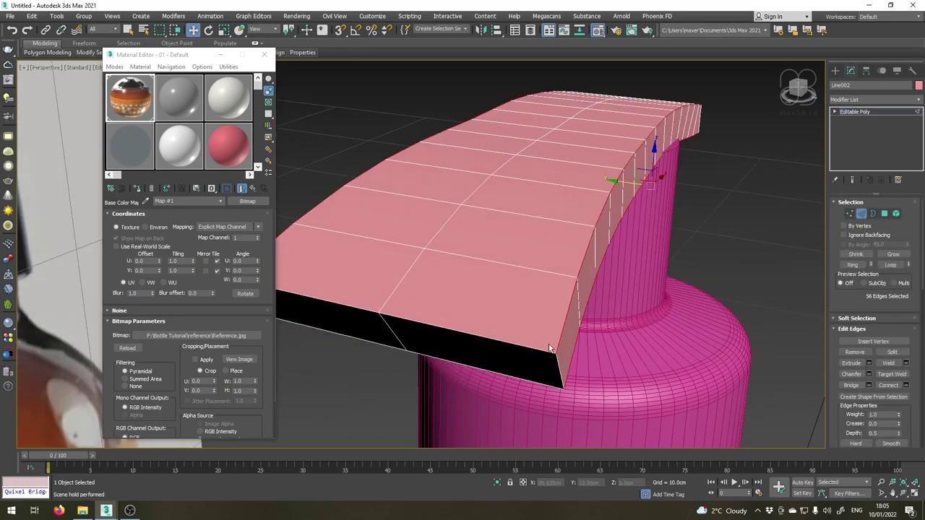
{"action": "left_click", "coordinate": [532, 349], "text": "ctrl"}
{"action": "left_click", "coordinate": [363, 309], "text": "ctrl"}
{"action": "middle_click_drag", "start_coordinate": [773, 313], "coordinate": [495, 274], "text": "alt"}
{"action": "left_click", "coordinate": [486, 259], "text": "ctrl"}
{"action": "left_click", "coordinate": [490, 294], "text": "ctrl"}
{"action": "left_click", "coordinate": [889, 264]}
Add the narrow rear end's lower, upper and corner edges and the remaining outline edge to the edge selection.
{"action": "middle_click_drag", "start_coordinate": [694, 288], "coordinate": [591, 243], "text": "alt"}
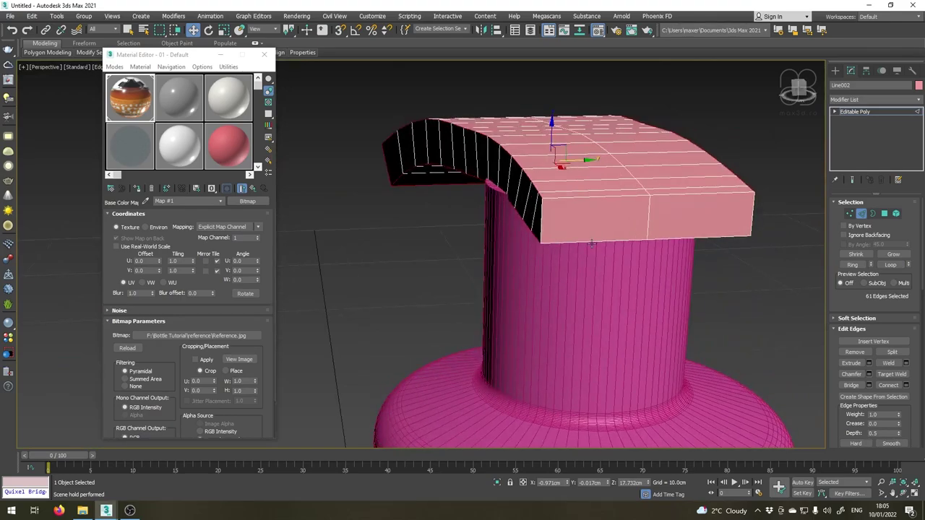
{"action": "left_click", "coordinate": [593, 242], "text": "ctrl"}
{"action": "left_click", "coordinate": [669, 239], "text": "ctrl"}
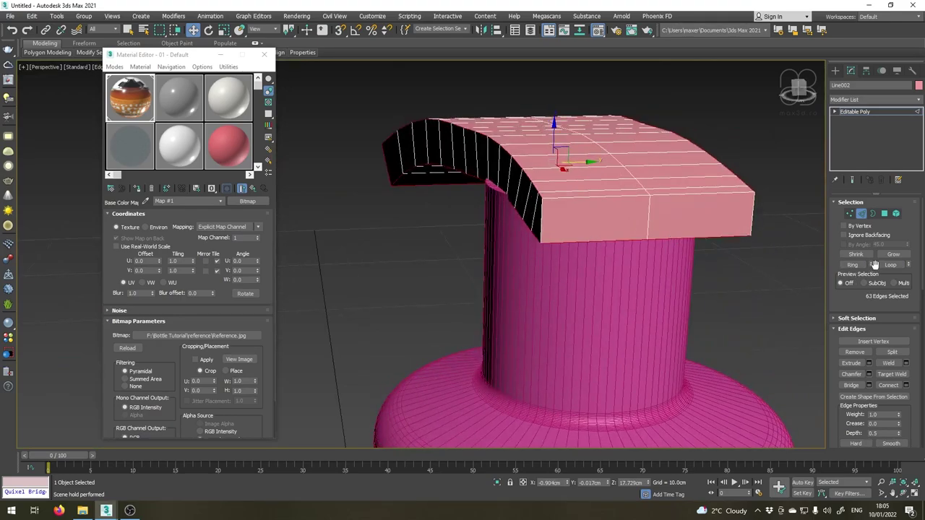
{"action": "left_click", "coordinate": [590, 196], "text": "ctrl"}
{"action": "left_click", "coordinate": [679, 197], "text": "ctrl"}
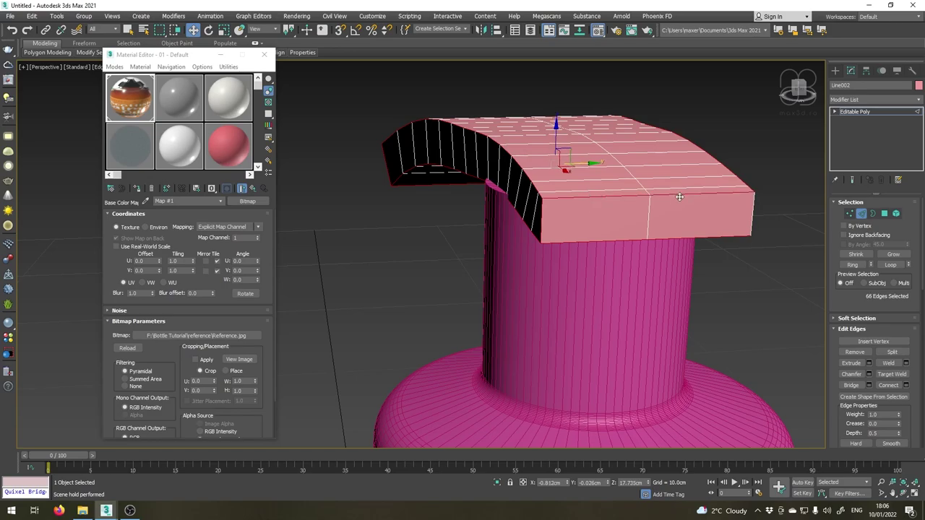
{"action": "left_click", "coordinate": [752, 211], "text": "ctrl"}
{"action": "middle_click_drag", "start_coordinate": [706, 282], "coordinate": [535, 299], "text": "alt"}
{"action": "left_click", "coordinate": [597, 292], "text": "ctrl"}
Chamfer the selected pump head outline edges by 0.02 cm with 2 segments and leave the edge level.
{"action": "middle_click_drag", "start_coordinate": [694, 320], "coordinate": [783, 368], "text": "alt"}
{"action": "left_click", "coordinate": [870, 373]}
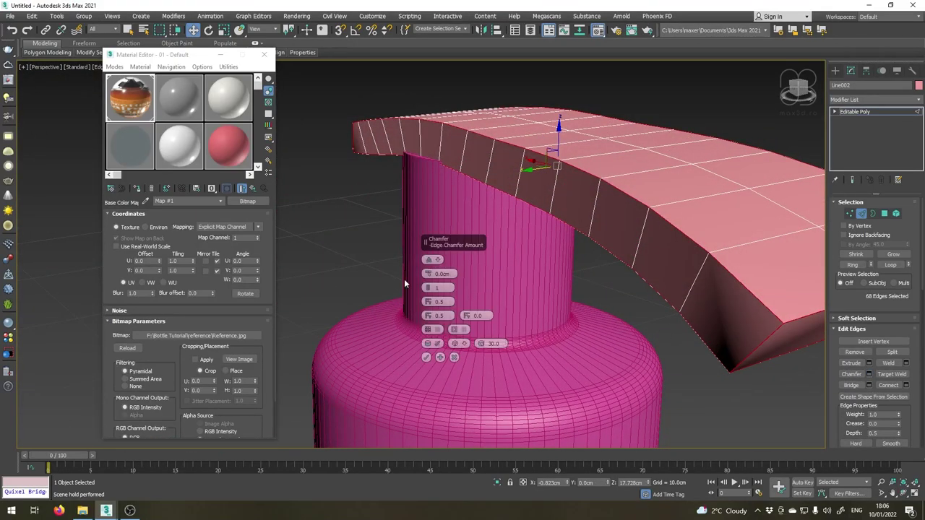
{"action": "left_click_drag", "start_coordinate": [432, 275], "coordinate": [427, 271]}
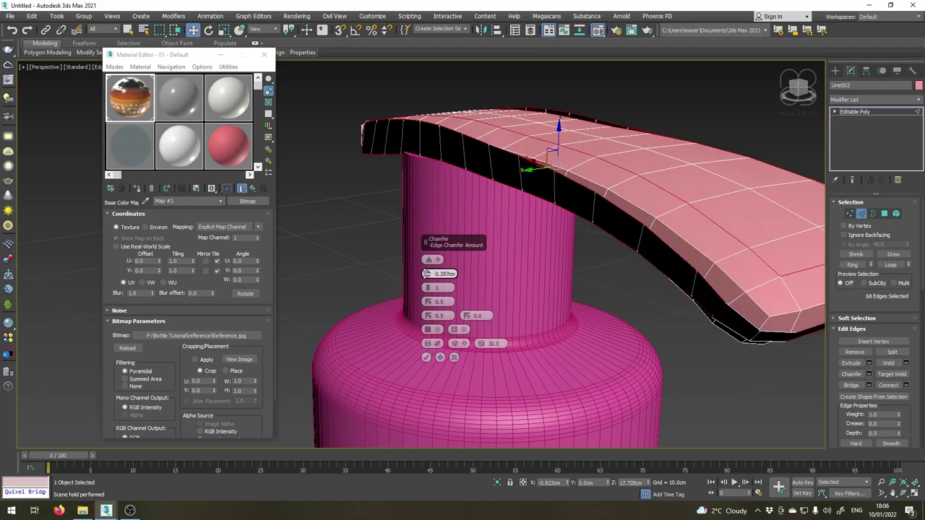
{"action": "right_click", "coordinate": [430, 277]}
{"action": "left_click", "coordinate": [429, 275]}
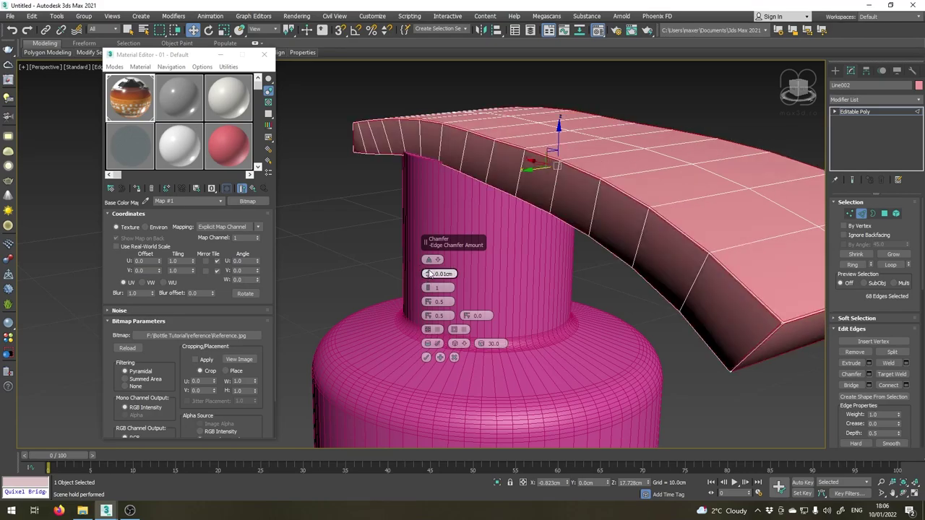
{"action": "left_click", "coordinate": [430, 275]}
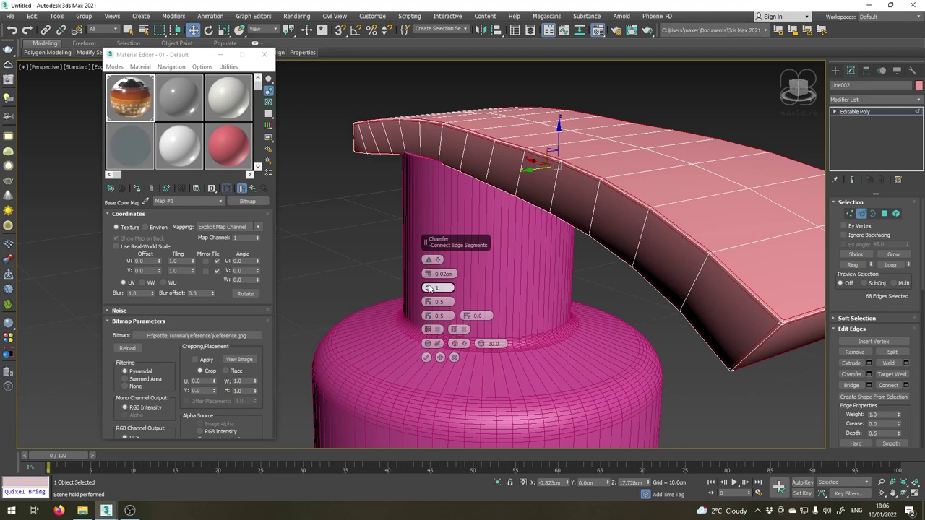
{"action": "left_click", "coordinate": [429, 287]}
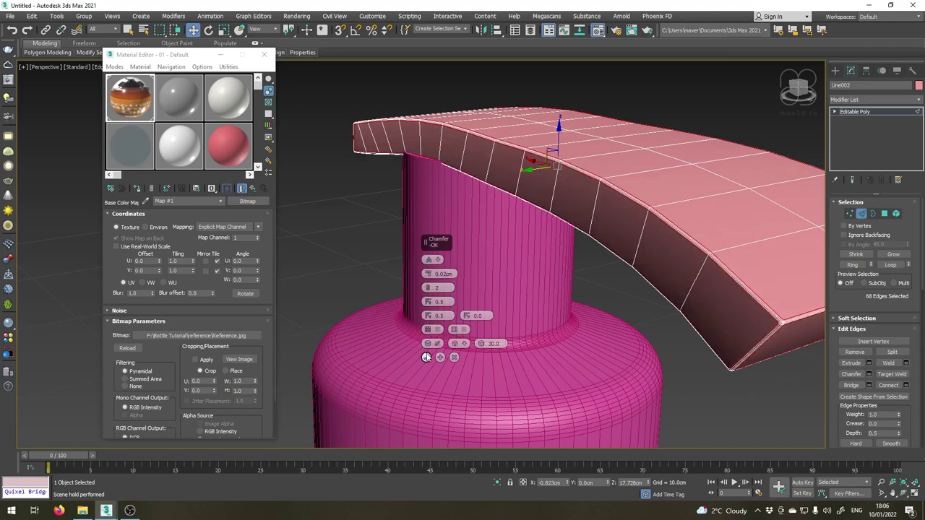
{"action": "left_click", "coordinate": [426, 357]}
{"action": "middle_click_drag", "start_coordinate": [549, 284], "coordinate": [591, 328], "text": "alt"}
{"action": "scroll", "coordinate": [556, 335], "scroll_direction": "up", "scroll_amount": 3}
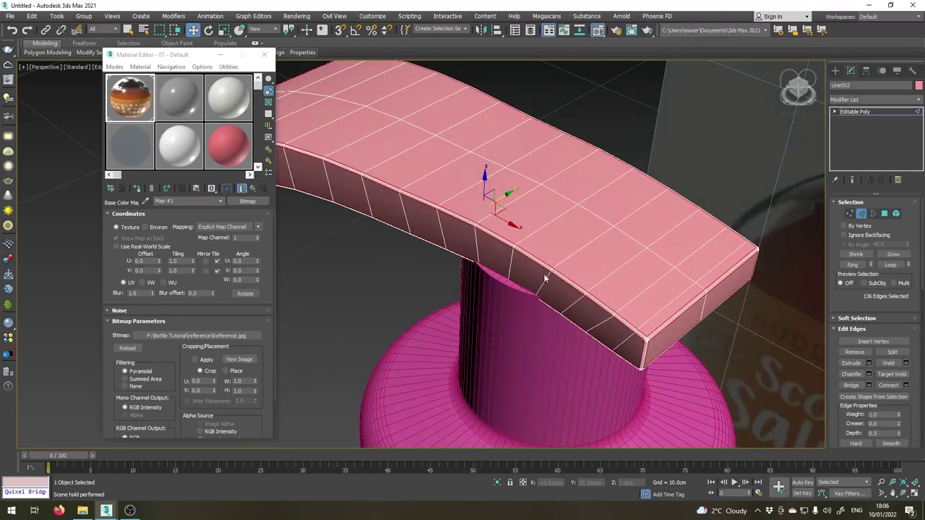
{"action": "left_click", "coordinate": [849, 112]}
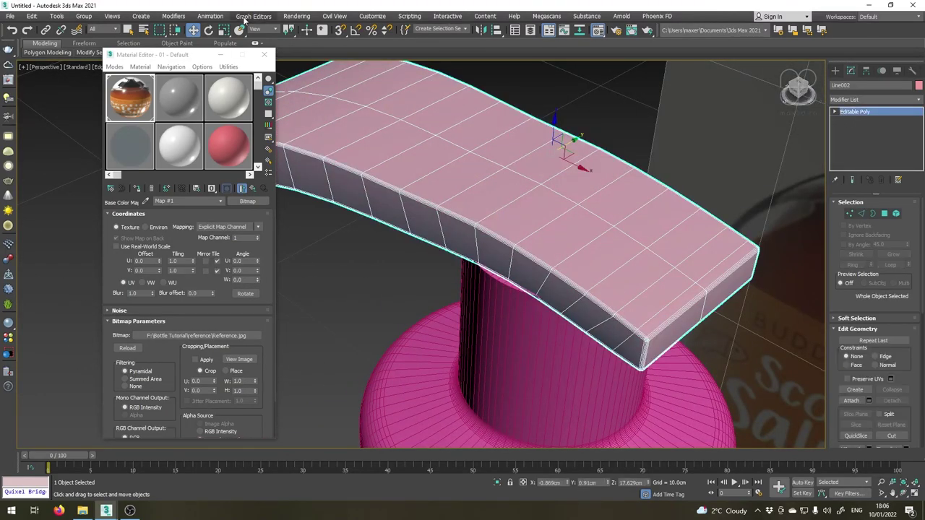
Activate the Scale tool and centre the pump head's pivot to the object using Affect Pivot Only.
{"action": "left_click", "coordinate": [225, 29]}
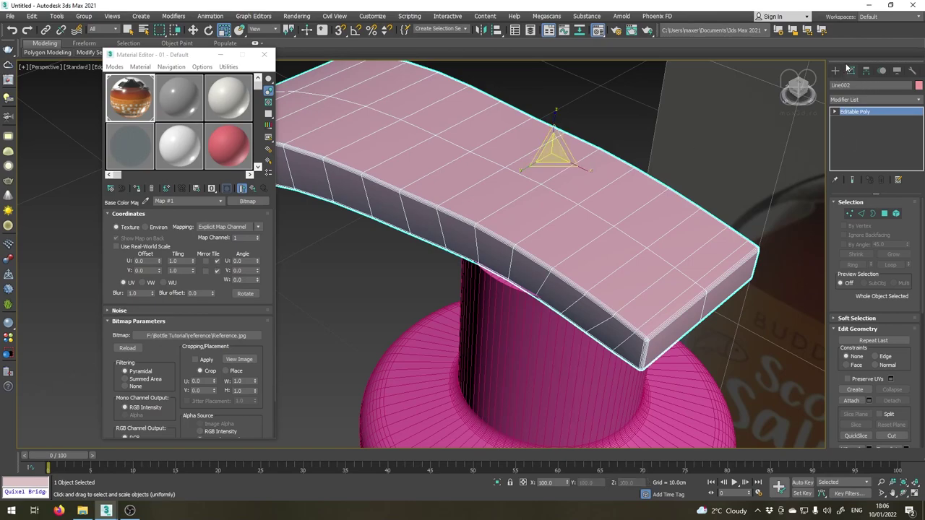
{"action": "middle_click_drag", "start_coordinate": [510, 265], "coordinate": [492, 279], "text": "alt"}
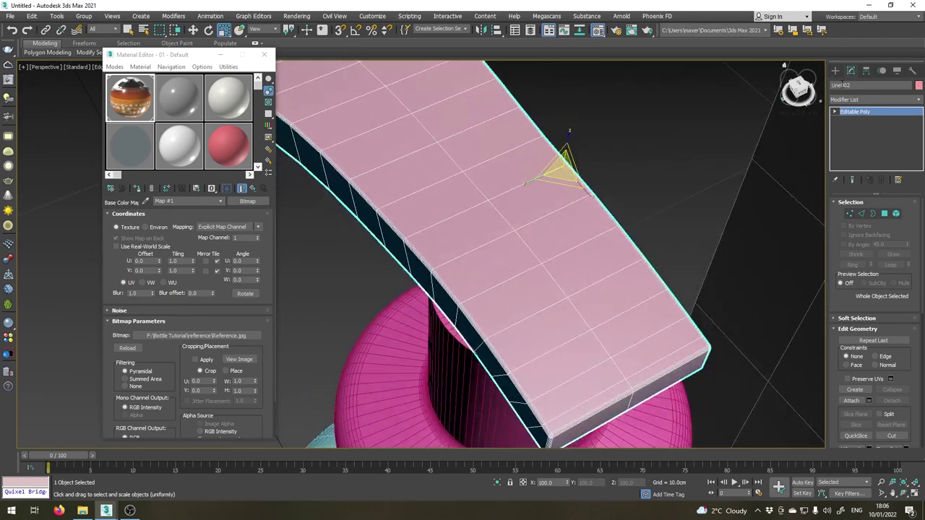
{"action": "left_click", "coordinate": [866, 70]}
{"action": "left_click", "coordinate": [860, 137]}
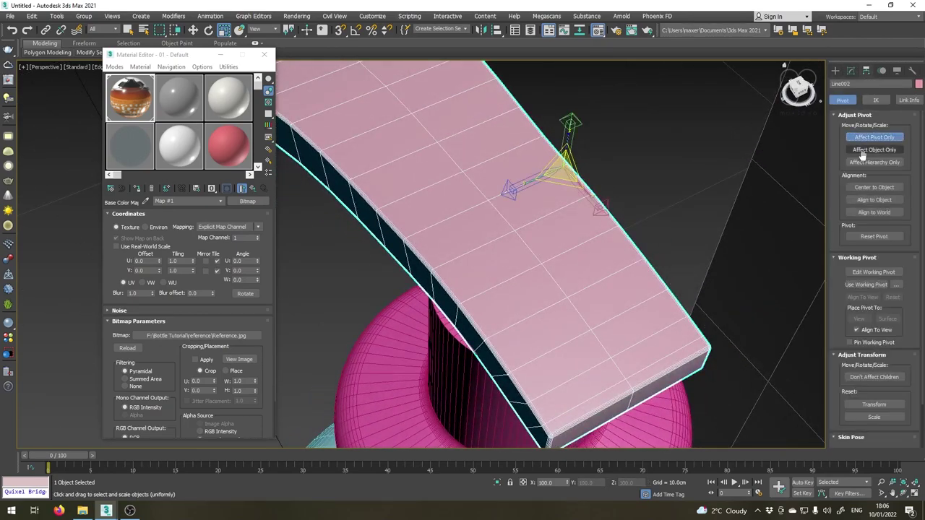
{"action": "left_click", "coordinate": [865, 186]}
{"action": "left_click", "coordinate": [856, 138]}
Scale the pump head slightly wider along the Y axis in the Top view.
{"action": "middle_click_drag", "start_coordinate": [467, 289], "coordinate": [572, 304], "text": "alt"}
{"action": "middle_click_drag", "start_coordinate": [448, 240], "coordinate": [462, 265]}
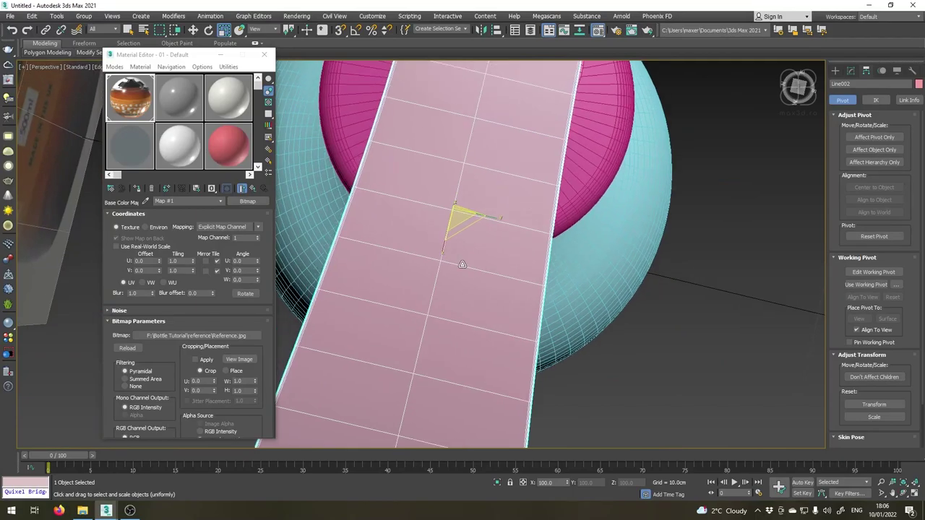
{"action": "key", "text": "t"}
{"action": "key", "text": "z"}
{"action": "middle_click_drag", "start_coordinate": [566, 266], "coordinate": [487, 290]}
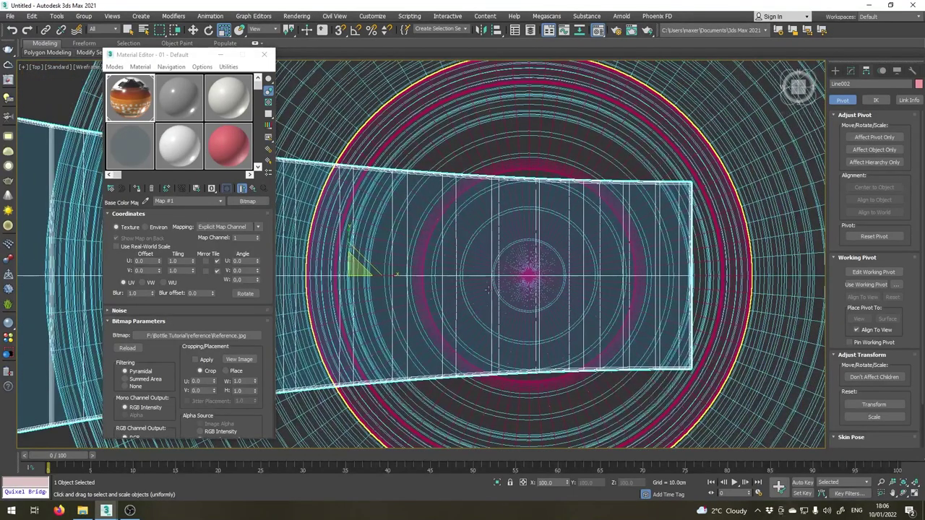
{"action": "key", "text": "F3"}
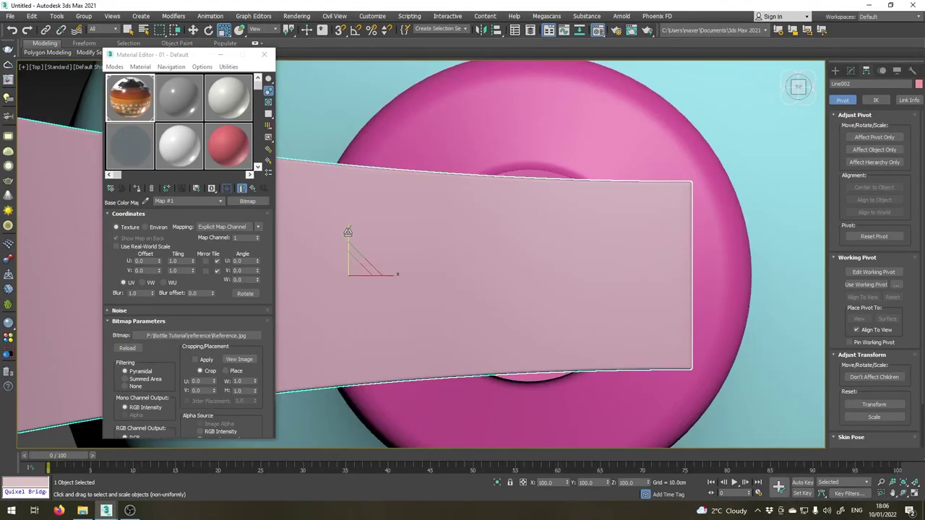
{"action": "left_click_drag", "start_coordinate": [348, 232], "coordinate": [346, 224]}
{"action": "scroll", "coordinate": [520, 258], "scroll_direction": "down", "scroll_amount": 5}
{"action": "key", "text": "F3"}
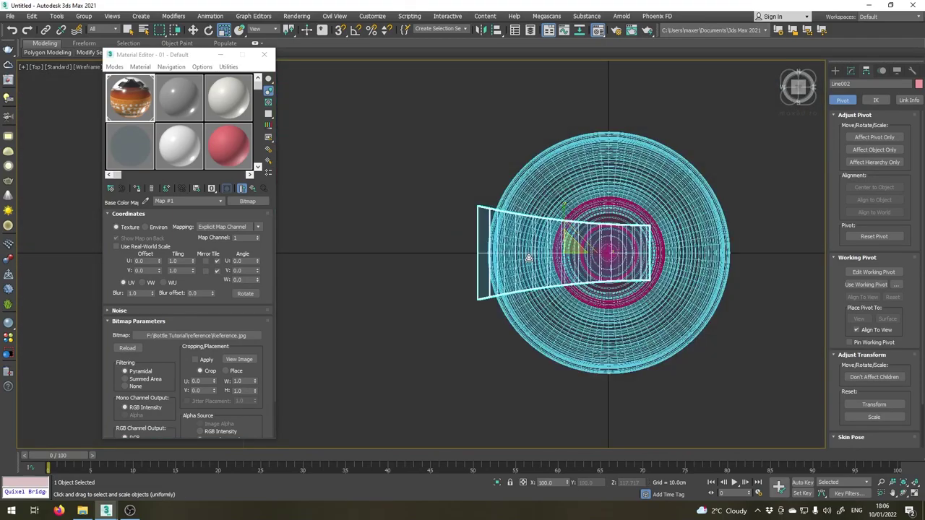
Back in Perspective, select the two polygons on the pump head's wide front end at the Editable Poly's polygon level.
{"action": "mouse_move", "coordinate": [528, 258]}
{"action": "middle_mouse_down"}
{"action": "mouse_move", "coordinate": [490, 246]}
{"action": "mouse_move", "coordinate": [443, 195]}
{"action": "middle_mouse_up"}
{"action": "key", "text": "p"}
{"action": "key", "text": "F3"}
{"action": "scroll", "coordinate": [489, 243], "scroll_direction": "down", "scroll_amount": 5}
{"action": "scroll", "coordinate": [437, 244], "scroll_direction": "up", "scroll_amount": 4}
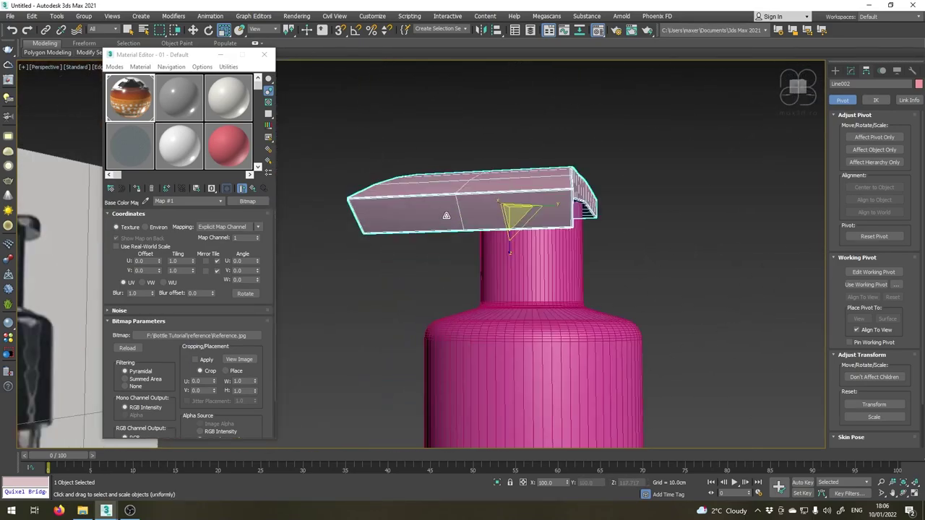
{"action": "scroll", "coordinate": [452, 217], "scroll_direction": "up", "scroll_amount": 2}
{"action": "left_click", "coordinate": [850, 70]}
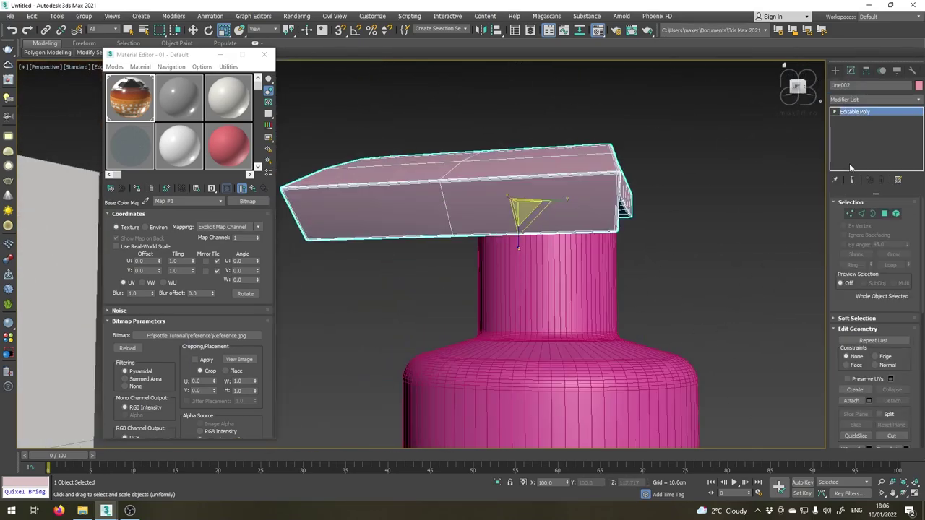
{"action": "left_click", "coordinate": [884, 213]}
{"action": "left_click", "coordinate": [365, 215]}
{"action": "left_click", "coordinate": [496, 214], "text": "ctrl"}
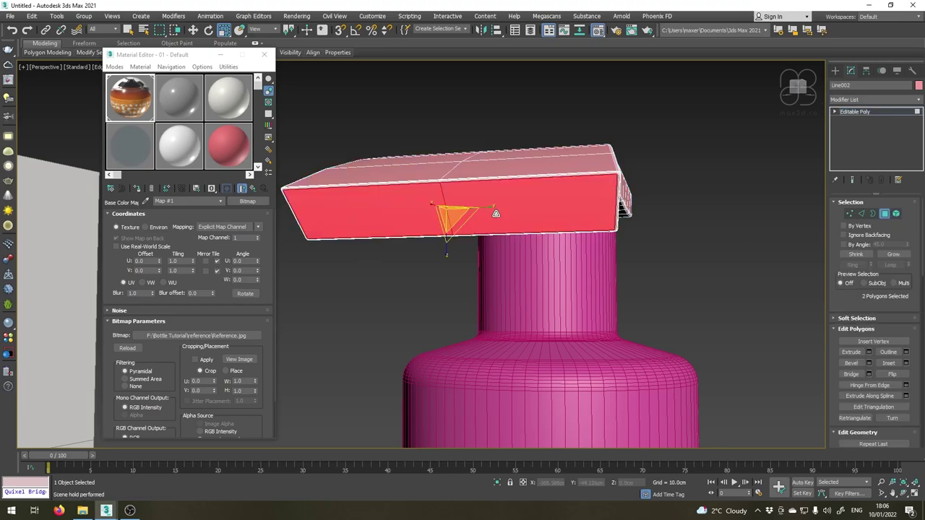
{"action": "scroll", "coordinate": [471, 216], "scroll_direction": "up", "scroll_amount": 2}
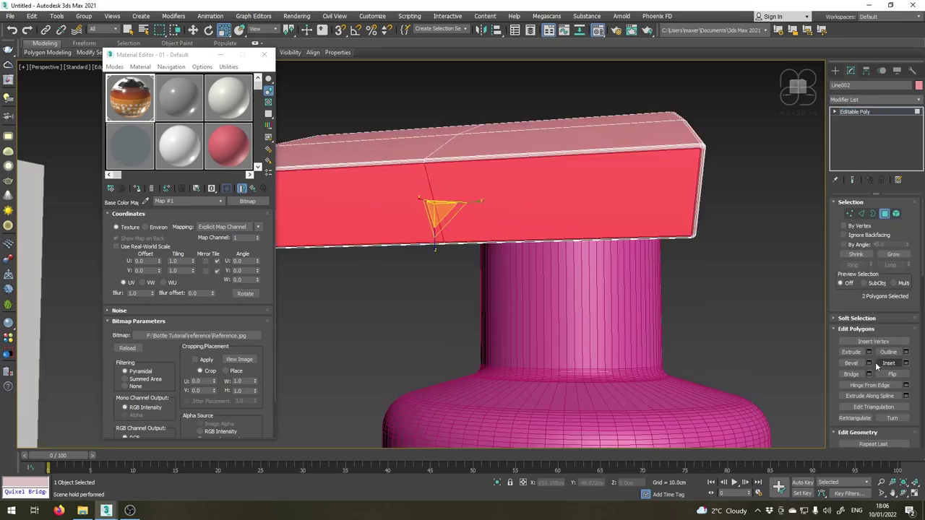
Inset the two selected front end polygons by 0.03 cm.
{"action": "left_click", "coordinate": [906, 362]}
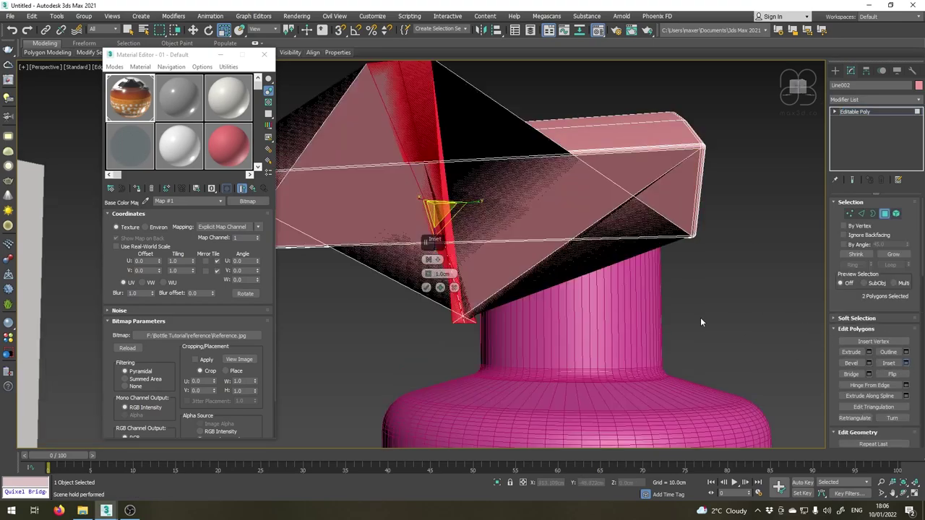
{"action": "right_click", "coordinate": [427, 274]}
{"action": "left_click", "coordinate": [428, 273]}
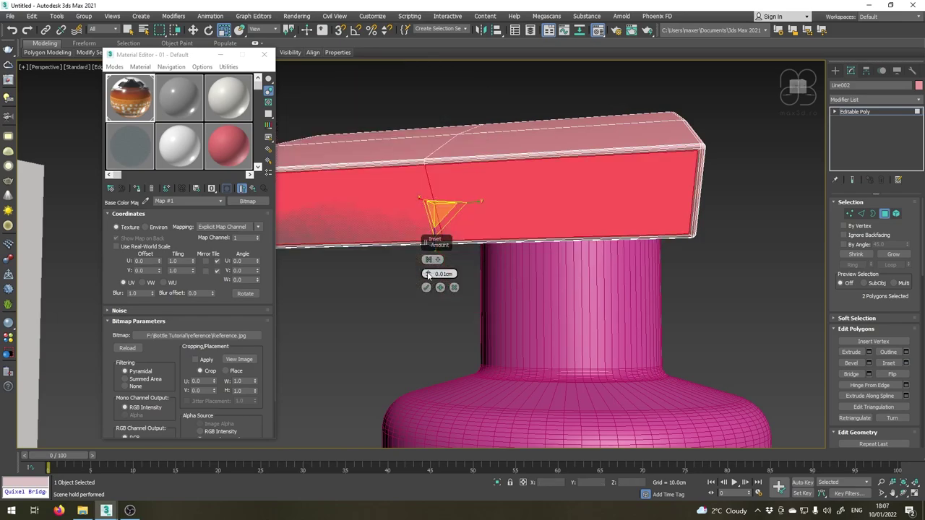
{"action": "left_click", "coordinate": [428, 273]}
{"action": "left_click", "coordinate": [428, 273]}
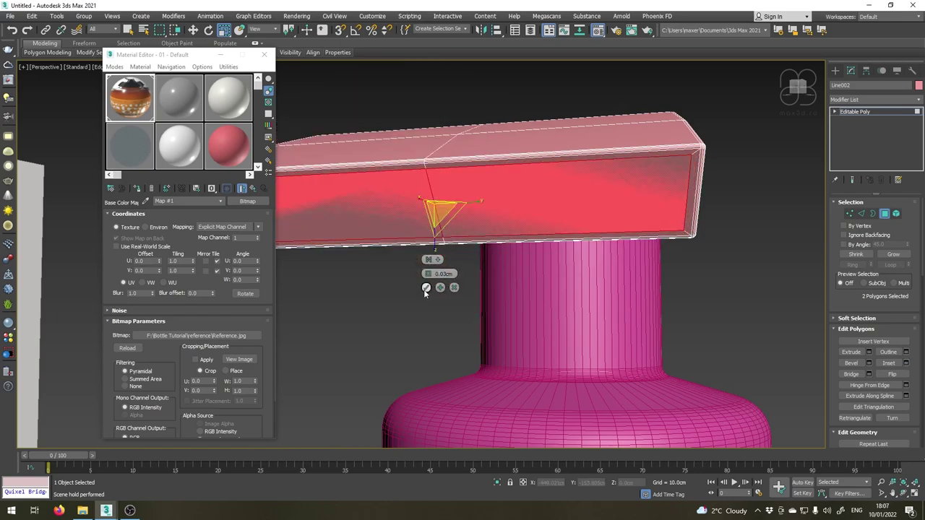
{"action": "left_click", "coordinate": [426, 288]}
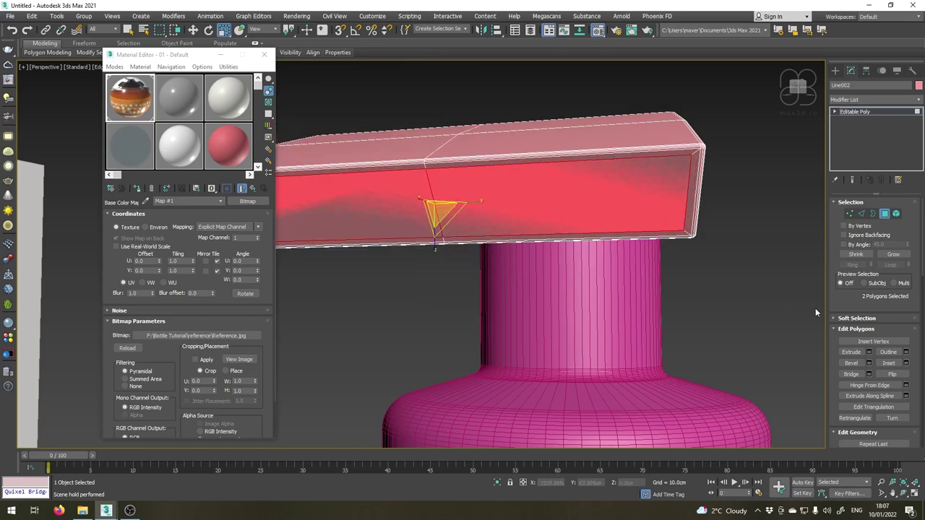
Extrude the inset front end polygons inward to start a recess in the pump head.
{"action": "left_click", "coordinate": [868, 353]}
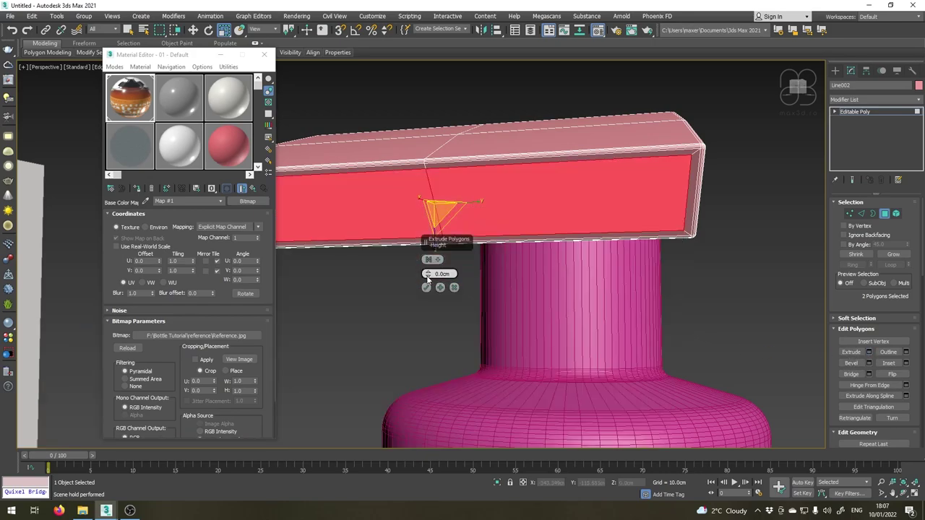
{"action": "left_click_drag", "start_coordinate": [428, 280], "coordinate": [430, 282]}
{"action": "left_click", "coordinate": [426, 302]}
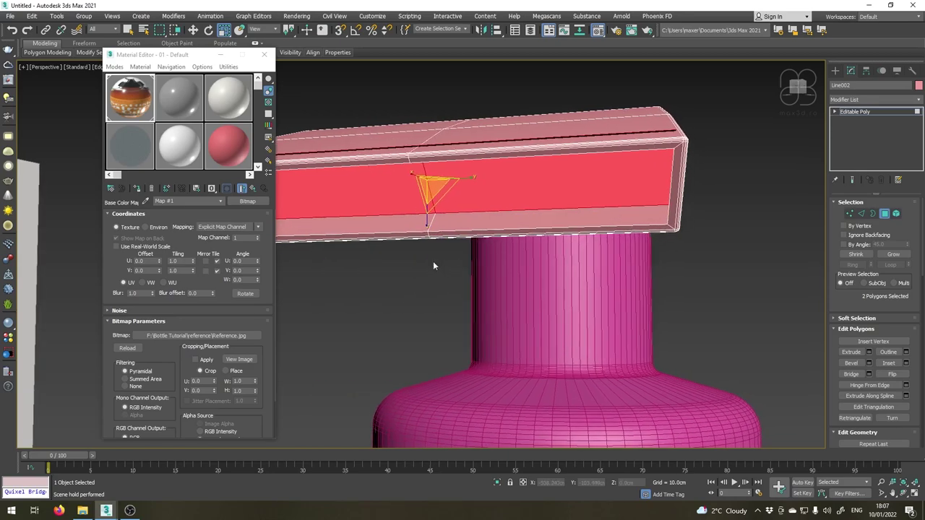
Move the recessed polygons deeper into the pump head in the wireframe Front view, following its slope.
{"action": "key", "text": "l"}
{"action": "key", "text": "z"}
{"action": "scroll", "coordinate": [488, 252], "scroll_direction": "down", "scroll_amount": 2}
{"action": "scroll", "coordinate": [464, 251], "scroll_direction": "up", "scroll_amount": 1}
{"action": "key", "text": "f"}
{"action": "key", "text": "z"}
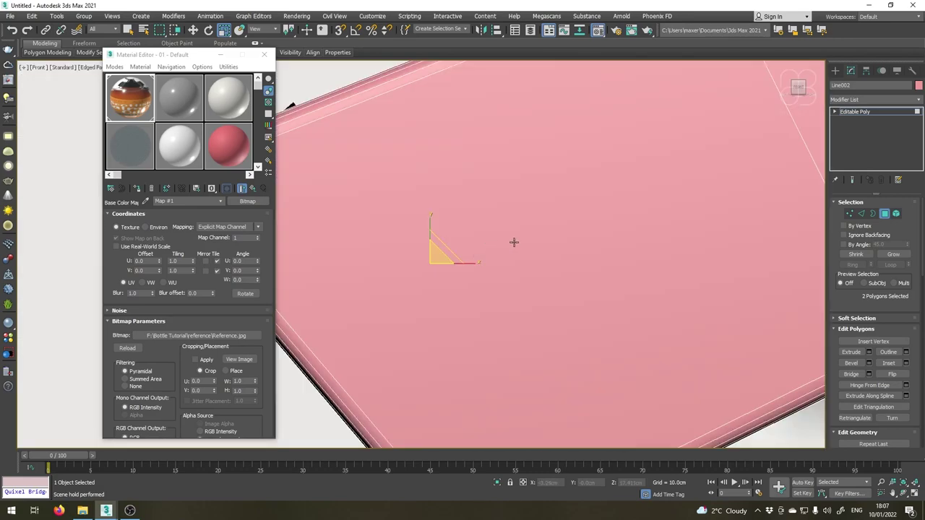
{"action": "scroll", "coordinate": [527, 244], "scroll_direction": "down", "scroll_amount": 2}
{"action": "middle_click_drag", "start_coordinate": [527, 225], "coordinate": [469, 212]}
{"action": "key", "text": "F3"}
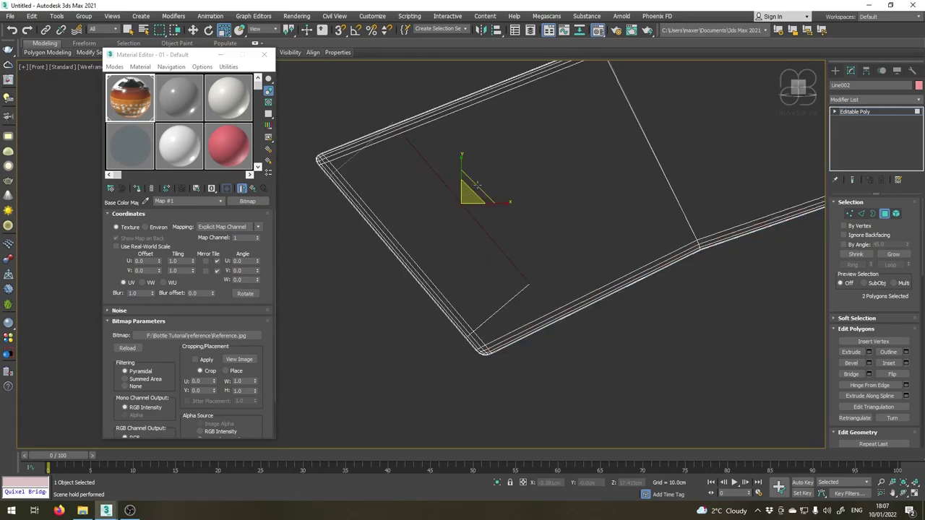
{"action": "right_click", "coordinate": [474, 188]}
{"action": "left_click", "coordinate": [482, 194]}
{"action": "left_click_drag", "start_coordinate": [473, 196], "coordinate": [583, 168]}
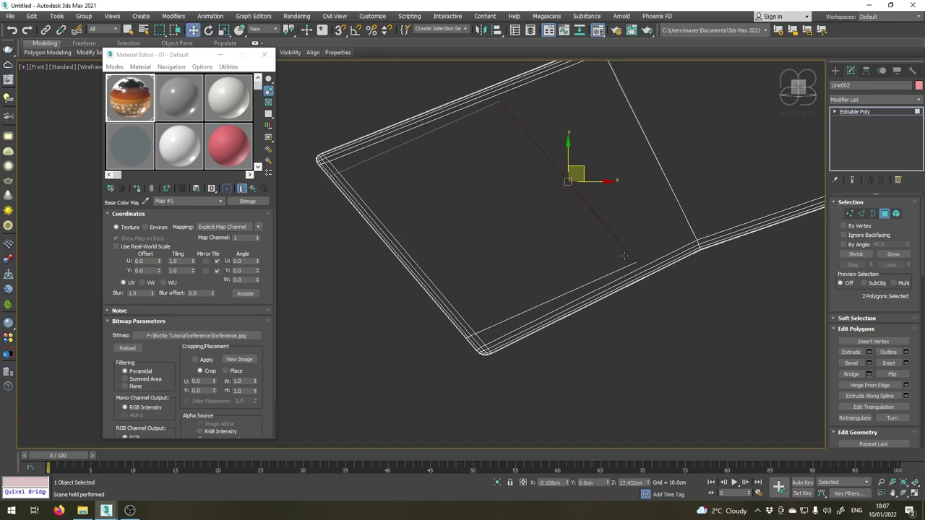
Adjust the lower and upper vertices of the recess's inner face to fit the head's profile, and leave the vertex level.
{"action": "left_click", "coordinate": [849, 213]}
{"action": "left_click_drag", "start_coordinate": [645, 271], "coordinate": [640, 239]}
{"action": "left_click_drag", "start_coordinate": [497, 96], "coordinate": [539, 94]}
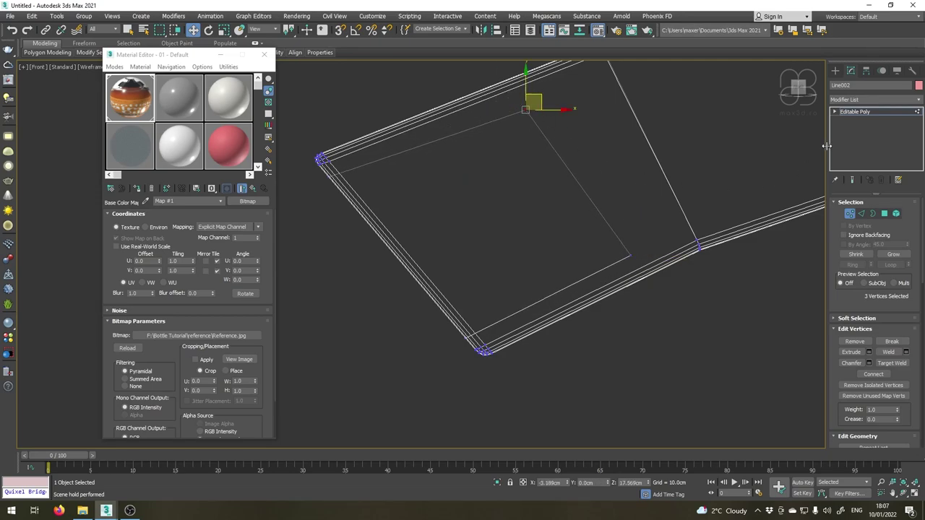
{"action": "left_click", "coordinate": [853, 113]}
Examine the recessed pump head and the whole bottle in shaded Perspective and Front views against the reference image.
{"action": "scroll", "coordinate": [502, 223], "scroll_direction": "down", "scroll_amount": 6}
{"action": "mouse_move", "coordinate": [589, 220]}
{"action": "middle_mouse_down"}
{"action": "mouse_move", "coordinate": [408, 221]}
{"action": "mouse_move", "coordinate": [496, 199]}
{"action": "middle_mouse_up"}
{"action": "key", "text": "F3"}
{"action": "scroll", "coordinate": [407, 223], "scroll_direction": "down", "scroll_amount": 2}
{"action": "scroll", "coordinate": [479, 201], "scroll_direction": "up", "scroll_amount": 1}
{"action": "key", "text": "p"}
{"action": "key", "text": "z"}
{"action": "scroll", "coordinate": [357, 203], "scroll_direction": "down", "scroll_amount": 3}
{"action": "middle_click_drag", "start_coordinate": [477, 354], "coordinate": [514, 201], "text": "alt"}
{"action": "scroll", "coordinate": [517, 200], "scroll_direction": "down", "scroll_amount": 3}
{"action": "middle_click_drag", "start_coordinate": [527, 318], "coordinate": [492, 144]}
{"action": "scroll", "coordinate": [497, 212], "scroll_direction": "down", "scroll_amount": 2}
{"action": "scroll", "coordinate": [528, 213], "scroll_direction": "up", "scroll_amount": 2}
{"action": "middle_click_drag", "start_coordinate": [528, 212], "coordinate": [509, 217]}
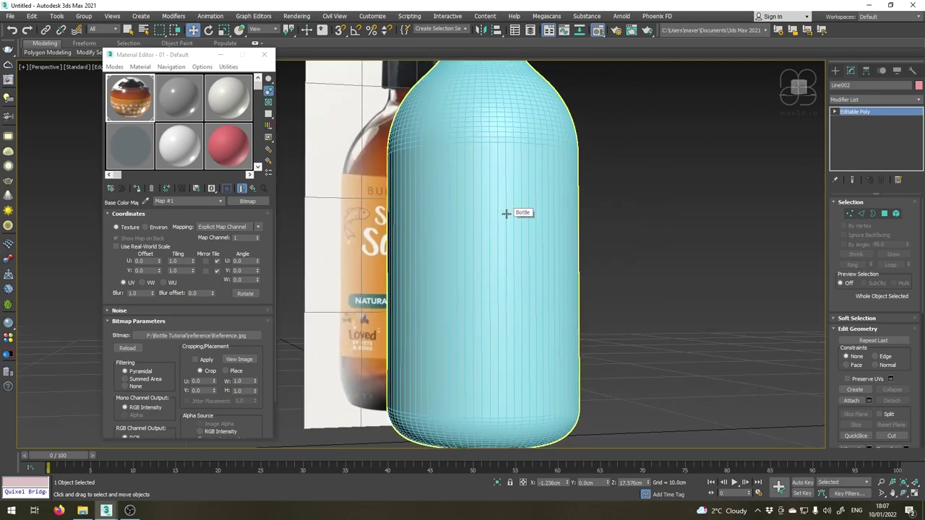
{"action": "key", "text": "f"}
{"action": "key", "text": "z"}
{"action": "scroll", "coordinate": [506, 208], "scroll_direction": "down", "scroll_amount": 5}
{"action": "middle_click_drag", "start_coordinate": [533, 349], "coordinate": [490, 43]}
Try see-through display on the bottle to view the reference label behind it.
{"action": "left_click", "coordinate": [507, 174]}
{"action": "scroll", "coordinate": [459, 231], "scroll_direction": "down", "scroll_amount": 1}
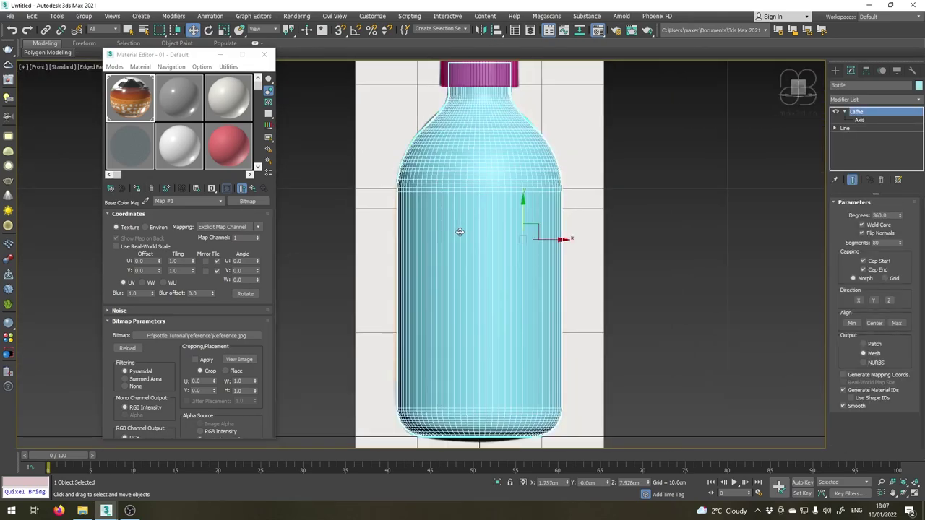
{"action": "key", "text": "alt+x"}
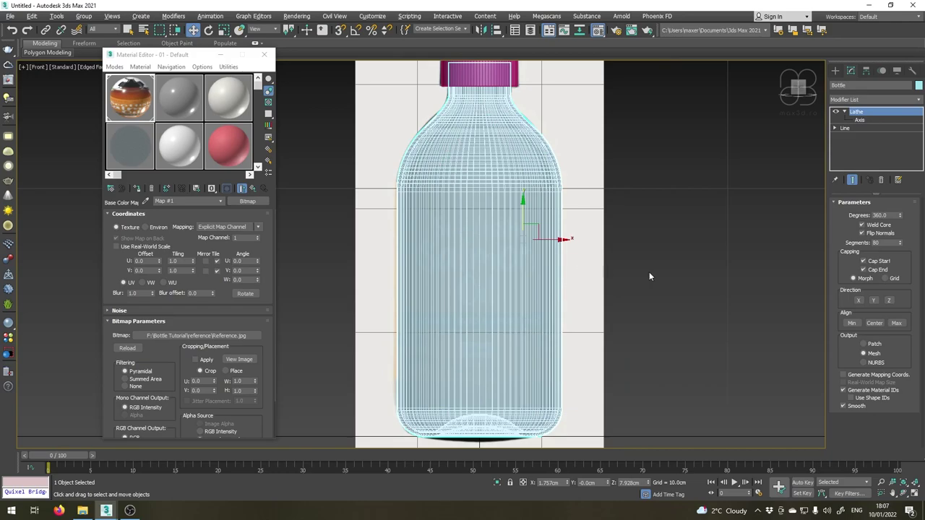
{"action": "left_click", "coordinate": [676, 269]}
{"action": "scroll", "coordinate": [549, 242], "scroll_direction": "up", "scroll_amount": 2}
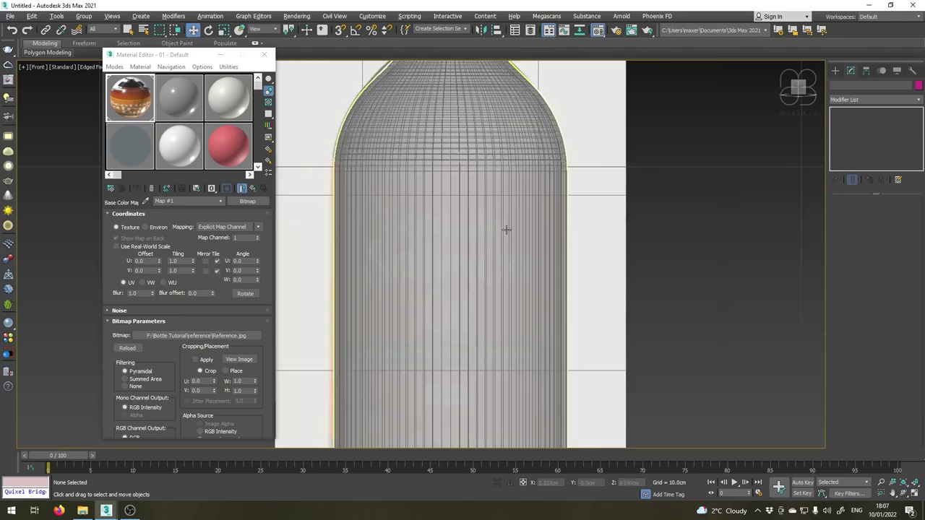
Hide the bottle so the reference image's label is uncovered in the Front view.
{"action": "left_click", "coordinate": [479, 225]}
{"action": "scroll", "coordinate": [477, 228], "scroll_direction": "down", "scroll_amount": 2}
{"action": "right_click", "coordinate": [471, 227]}
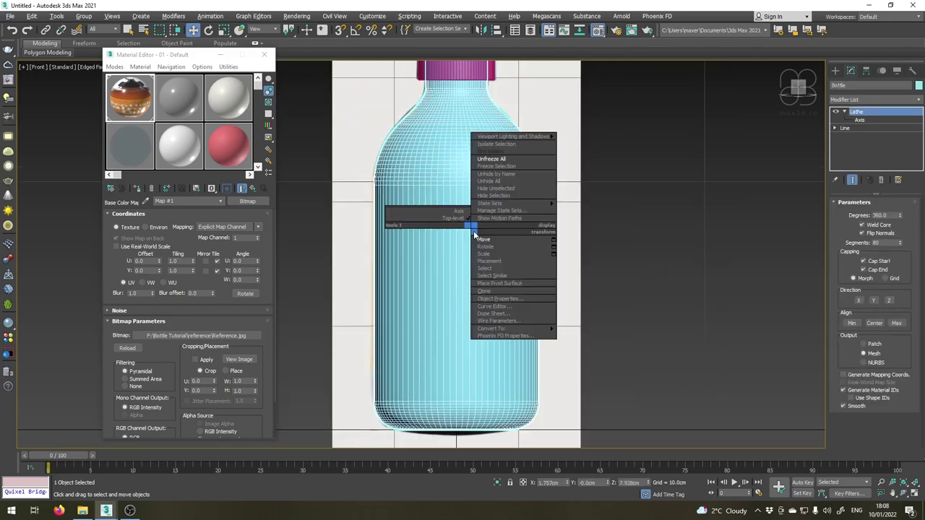
{"action": "left_click", "coordinate": [487, 197]}
{"action": "scroll", "coordinate": [539, 243], "scroll_direction": "up", "scroll_amount": 2}
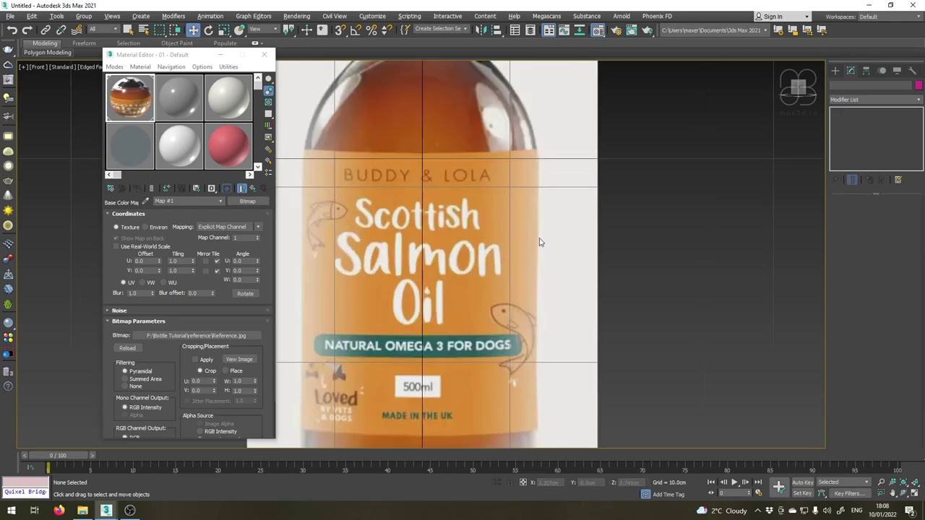
Create a plane about 13.1 cm wide and 8 cm long, matching the reference label's height in the Front view.
{"action": "left_click", "coordinate": [834, 70]}
{"action": "left_click", "coordinate": [893, 169]}
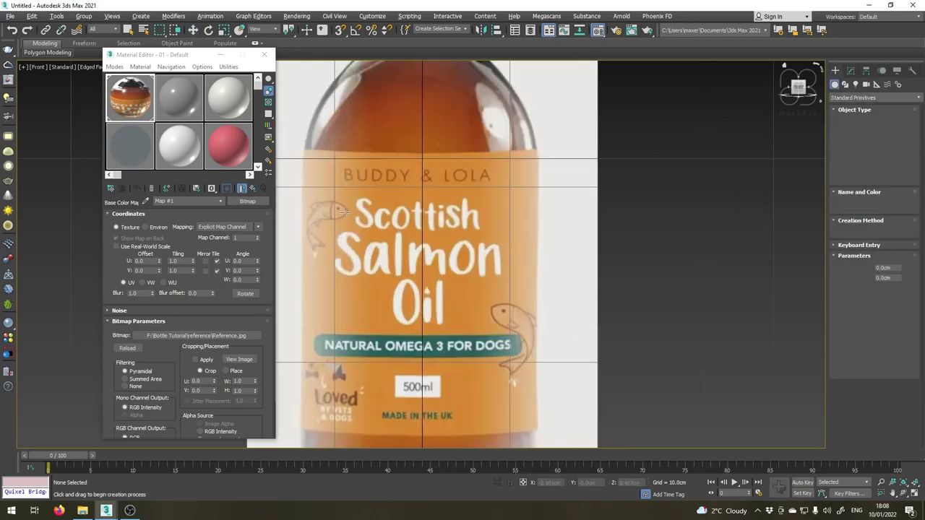
{"action": "scroll", "coordinate": [396, 174], "scroll_direction": "down", "scroll_amount": 2}
{"action": "scroll", "coordinate": [396, 174], "scroll_direction": "up", "scroll_amount": 2}
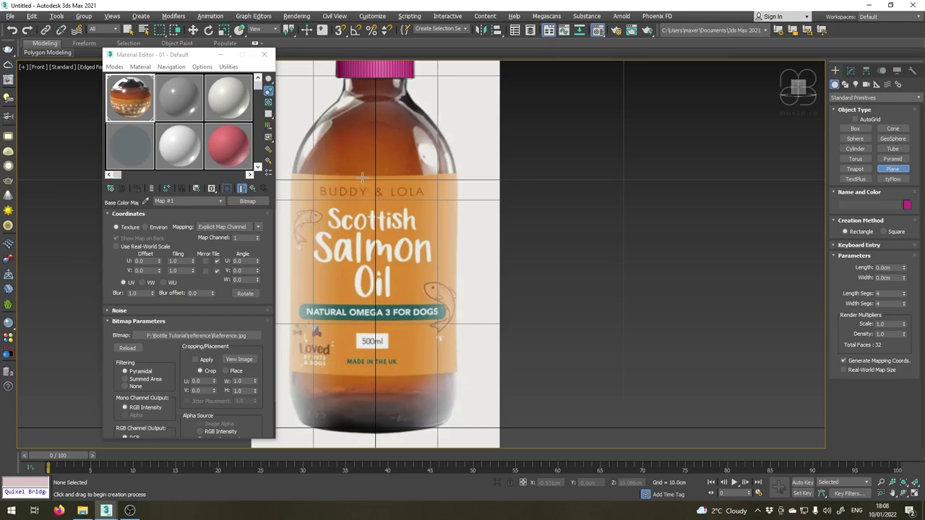
{"action": "left_click_drag", "start_coordinate": [358, 176], "coordinate": [683, 376]}
{"action": "right_click", "coordinate": [660, 346]}
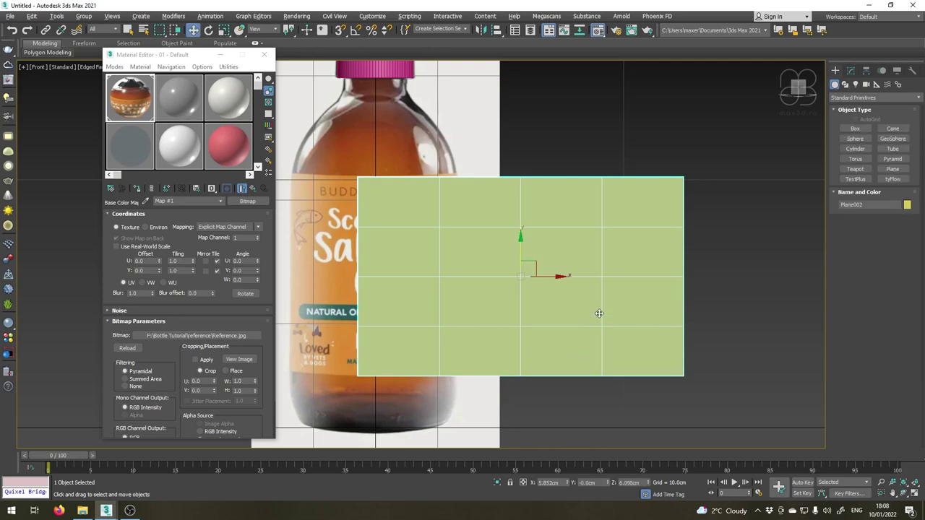
Centre the label plane on the bottle by setting its X position to 0 cm, and show its creation parameters.
{"action": "middle_click_drag", "start_coordinate": [464, 328], "coordinate": [521, 314]}
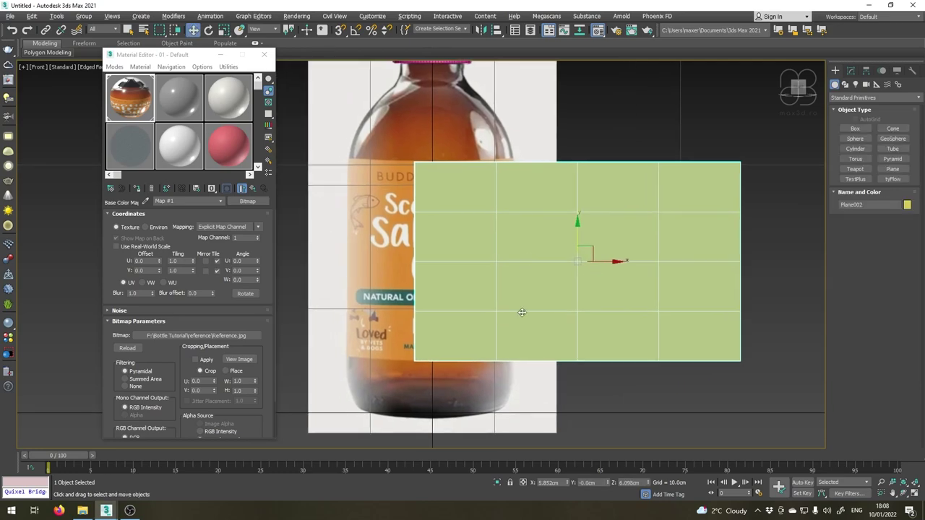
{"action": "right_click", "coordinate": [568, 485]}
{"action": "middle_click_drag", "start_coordinate": [440, 292], "coordinate": [516, 299]}
{"action": "key", "text": "1"}
Copy the bottle reference material to the second sample slot and rename the copy LAbel.
{"action": "left_click_drag", "start_coordinate": [129, 107], "coordinate": [183, 105]}
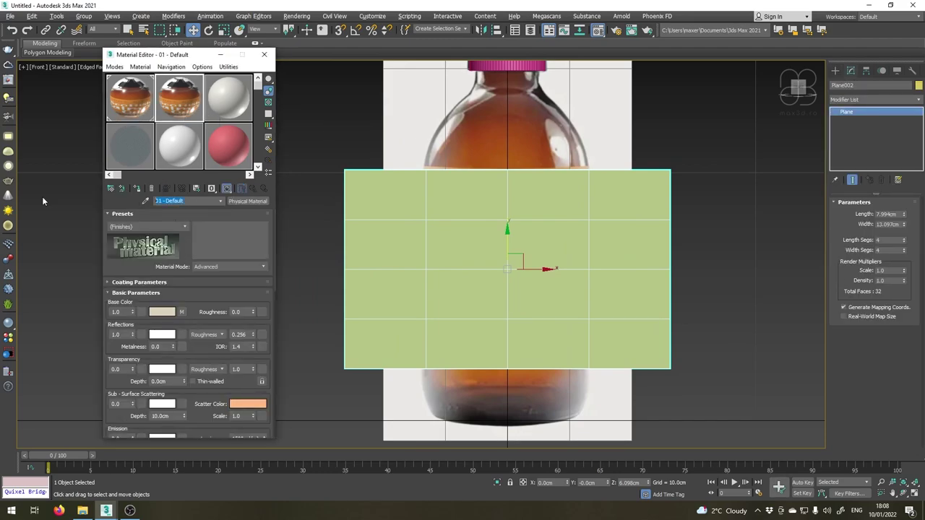
{"action": "type", "text": "LA"}
{"action": "key", "text": "Return"}
Replace the LAbel material's base color bitmap with Jammin_Salmon_-_66x230_-_500ml.png and assign the material to the label plane.
{"action": "left_click", "coordinate": [182, 312]}
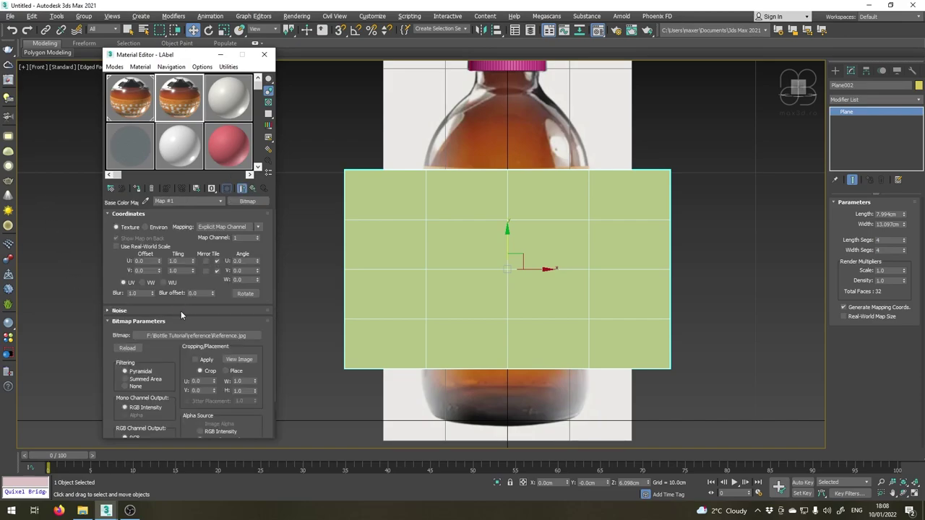
{"action": "left_click", "coordinate": [177, 338]}
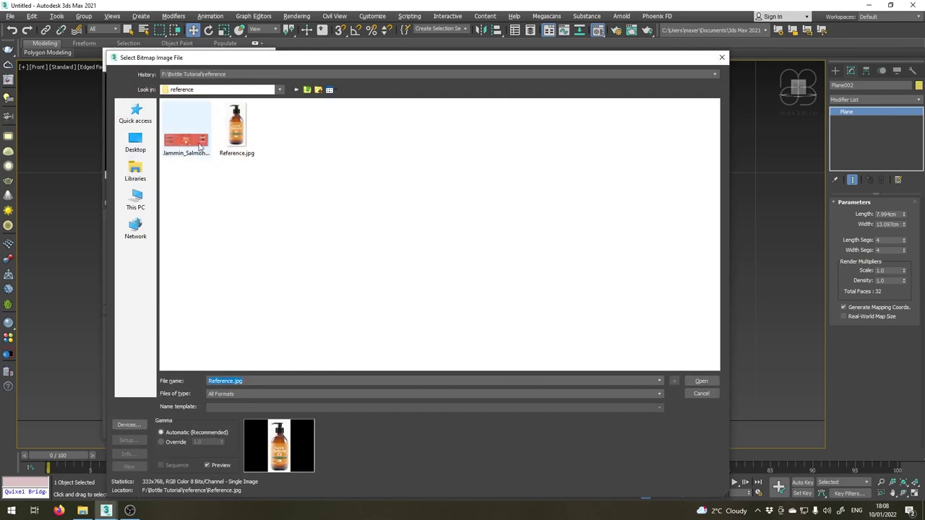
{"action": "left_click", "coordinate": [189, 141]}
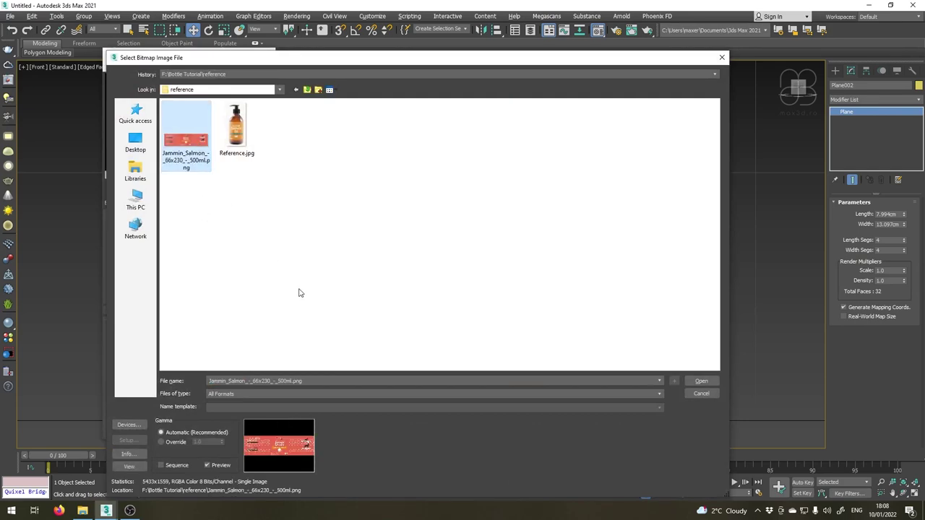
{"action": "left_click", "coordinate": [700, 380]}
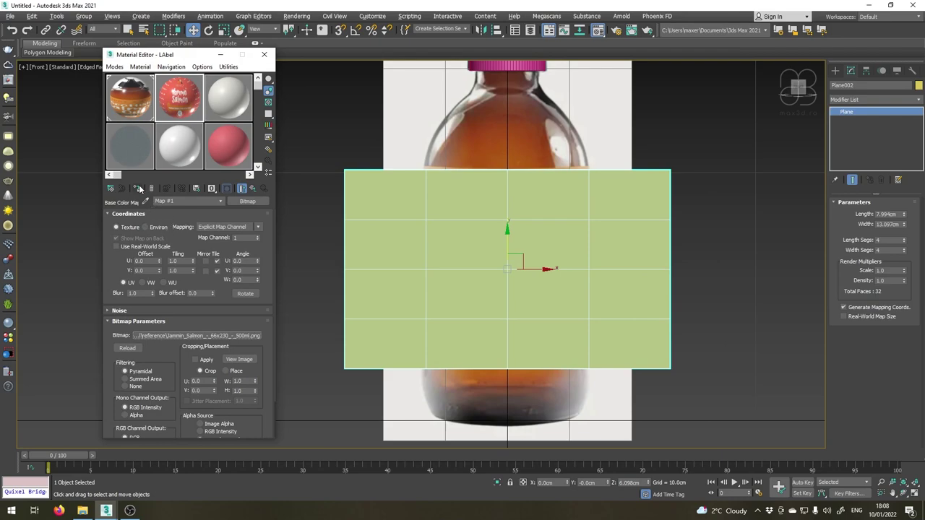
{"action": "left_click", "coordinate": [138, 188]}
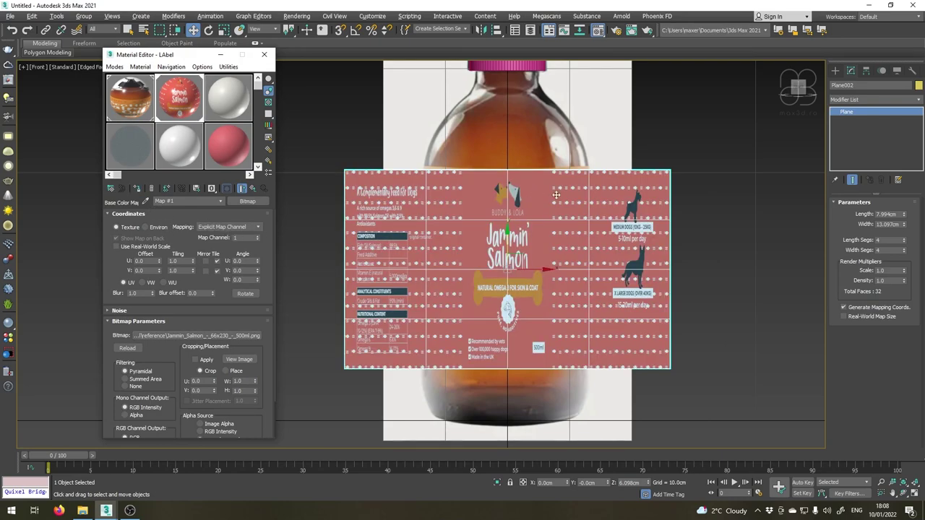
Add a UVW Map modifier to the label plane and bitmap-fit its mapping to Jammin_Salmon_-_66x230_-_500ml.png.
{"action": "left_click", "coordinate": [920, 99]}
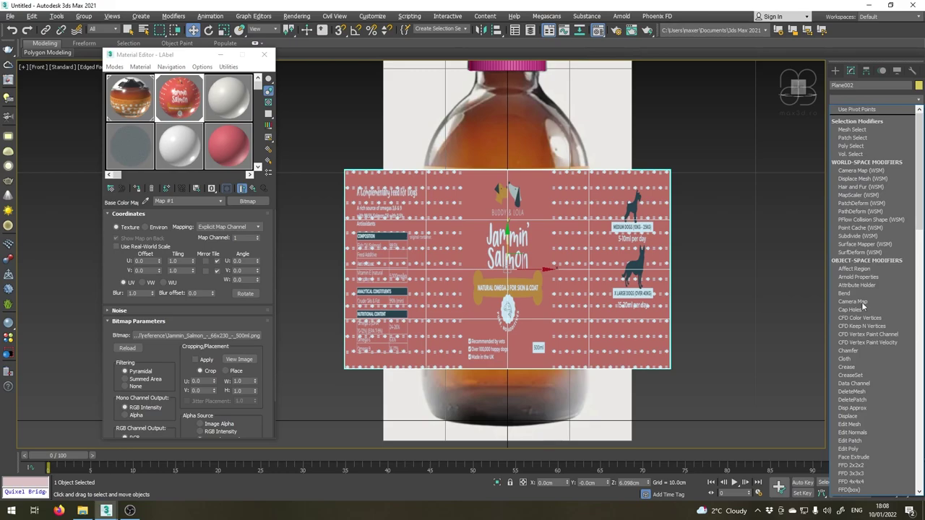
{"action": "scroll", "coordinate": [876, 373], "scroll_direction": "down", "scroll_amount": 5}
{"action": "scroll", "coordinate": [874, 381], "scroll_direction": "down", "scroll_amount": 10}
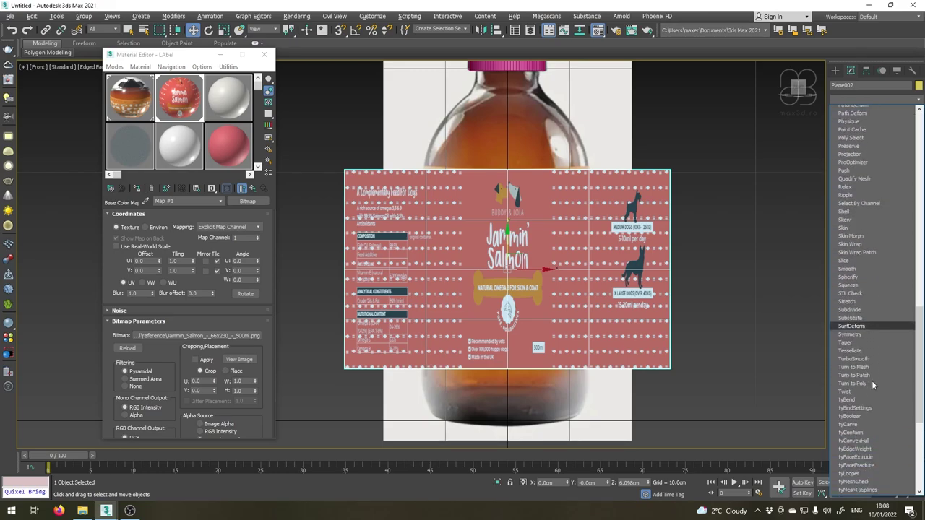
{"action": "left_click", "coordinate": [850, 415]}
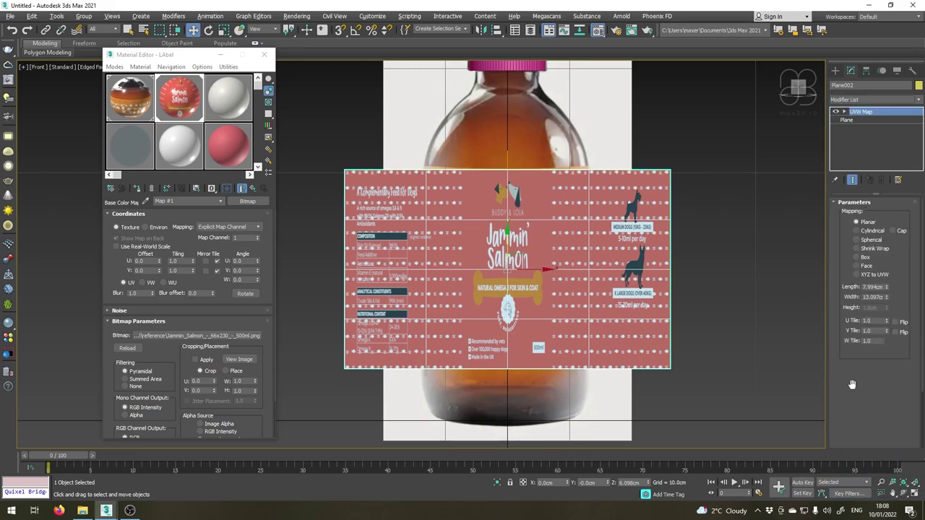
{"action": "left_click", "coordinate": [856, 435]}
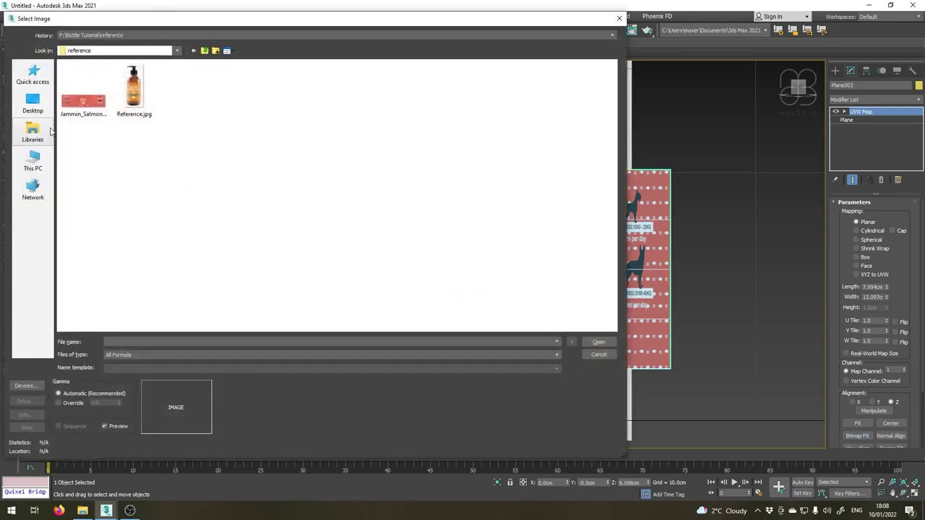
{"action": "left_click", "coordinate": [100, 104]}
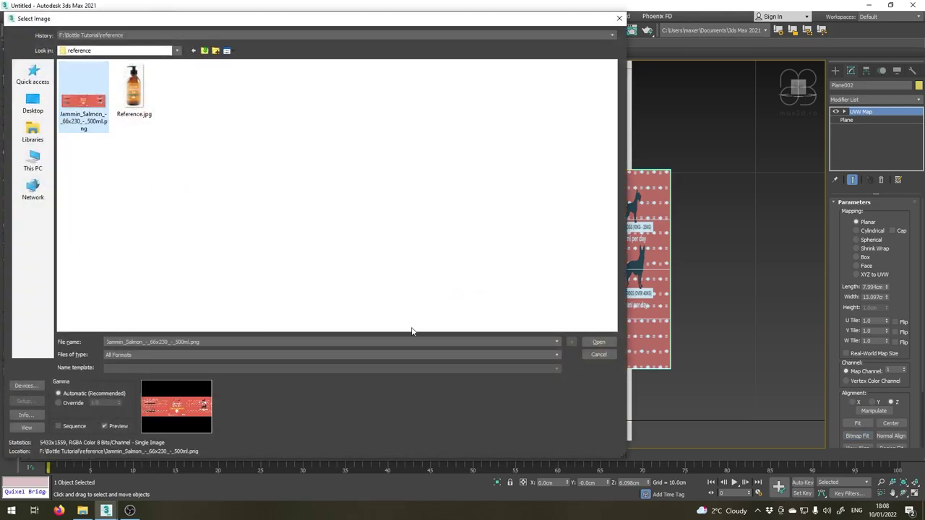
{"action": "left_click", "coordinate": [599, 342]}
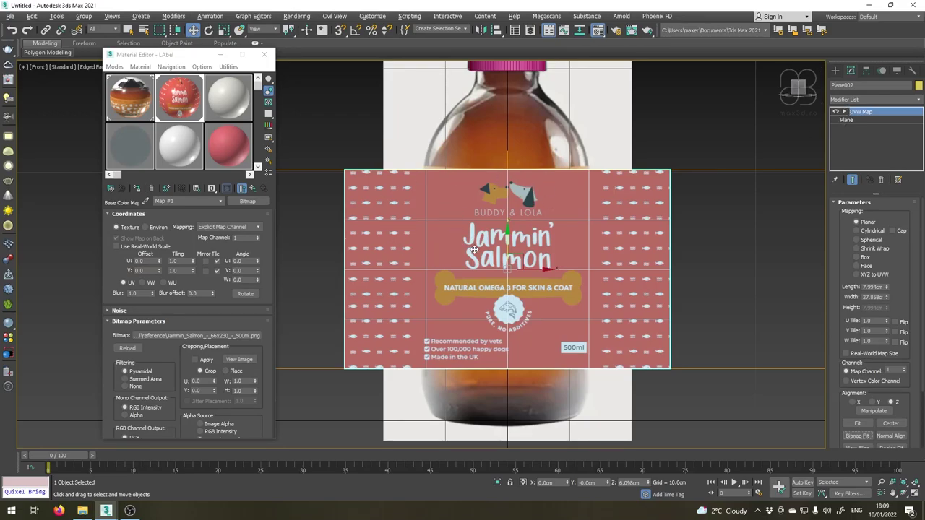
{"action": "scroll", "coordinate": [474, 250], "scroll_direction": "down", "scroll_amount": 3}
{"action": "scroll", "coordinate": [477, 247], "scroll_direction": "up", "scroll_amount": 1}
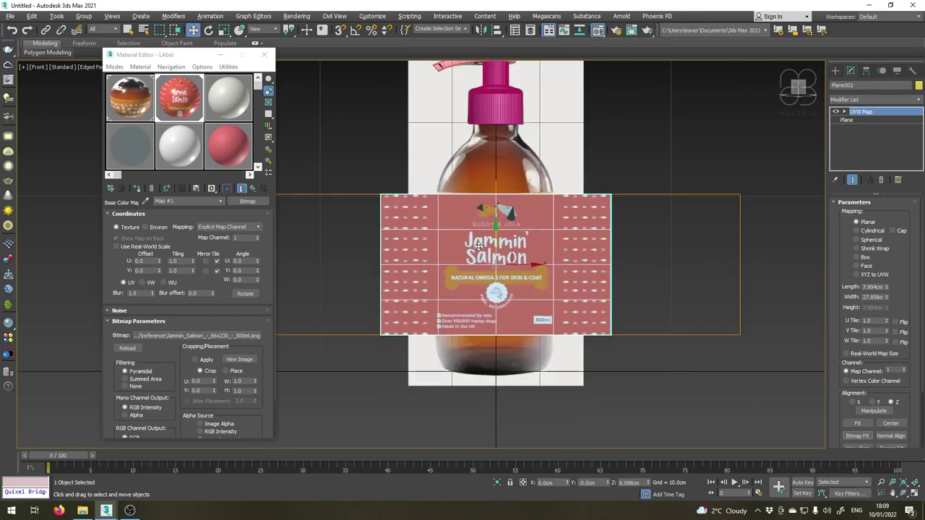
Widen the label plane to about 15.85 cm in its base plane parameters.
{"action": "left_click", "coordinate": [847, 120]}
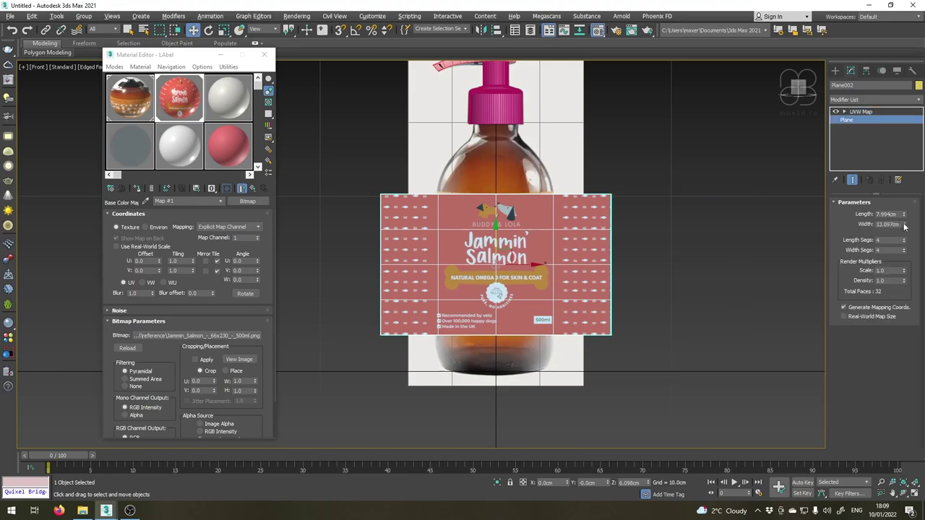
{"action": "mouse_move", "coordinate": [903, 227]}
{"action": "left_mouse_down"}
{"action": "mouse_move", "coordinate": [893, 209]}
{"action": "mouse_move", "coordinate": [900, 213]}
{"action": "left_mouse_up"}
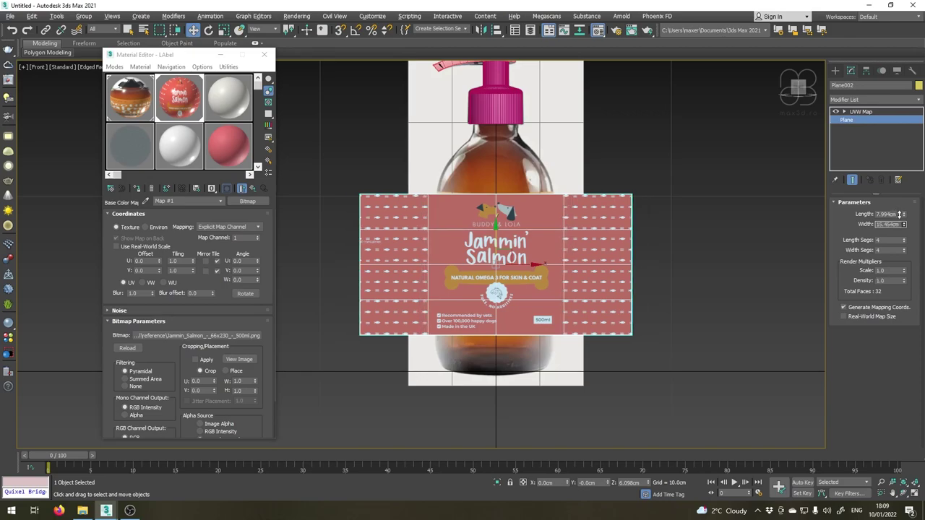
{"action": "left_click_drag", "start_coordinate": [899, 215], "coordinate": [900, 208]}
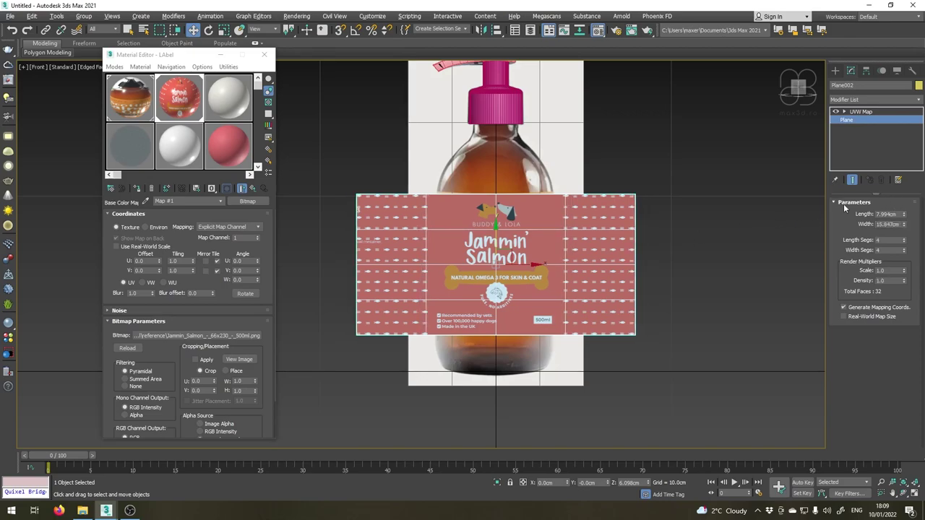
Set the label plane's length segments to 1 and width segments to 80.
{"action": "right_click", "coordinate": [905, 241]}
{"action": "left_click", "coordinate": [883, 251]}
{"action": "type", "text": "80"}
{"action": "key", "text": "Return"}
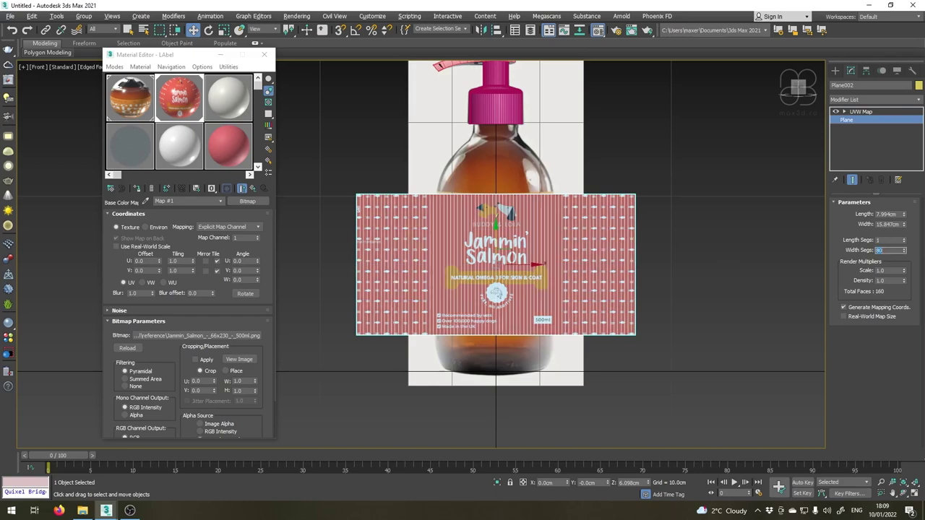
{"action": "scroll", "coordinate": [478, 243], "scroll_direction": "up", "scroll_amount": 2}
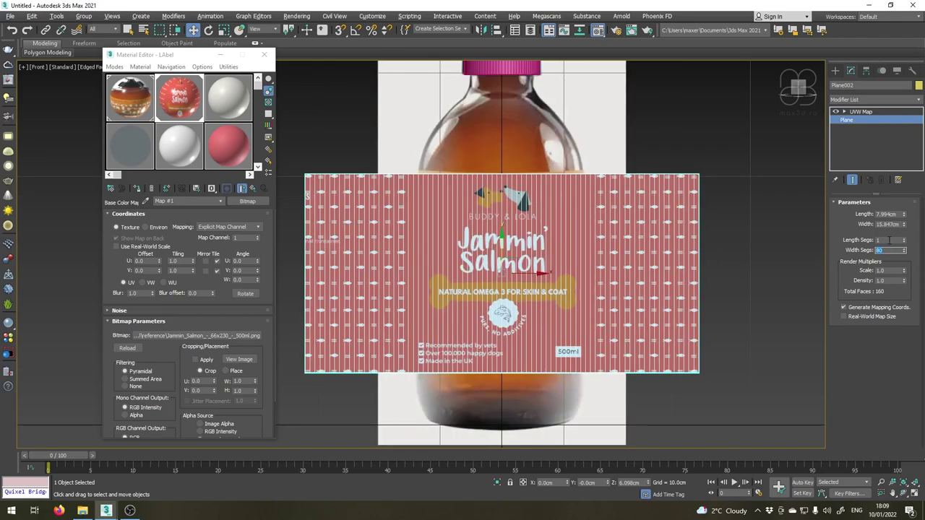
{"action": "mouse_move", "coordinate": [555, 265]}
{"action": "middle_mouse_down"}
{"action": "mouse_move", "coordinate": [572, 273]}
{"action": "mouse_move", "coordinate": [553, 259]}
{"action": "middle_mouse_up"}
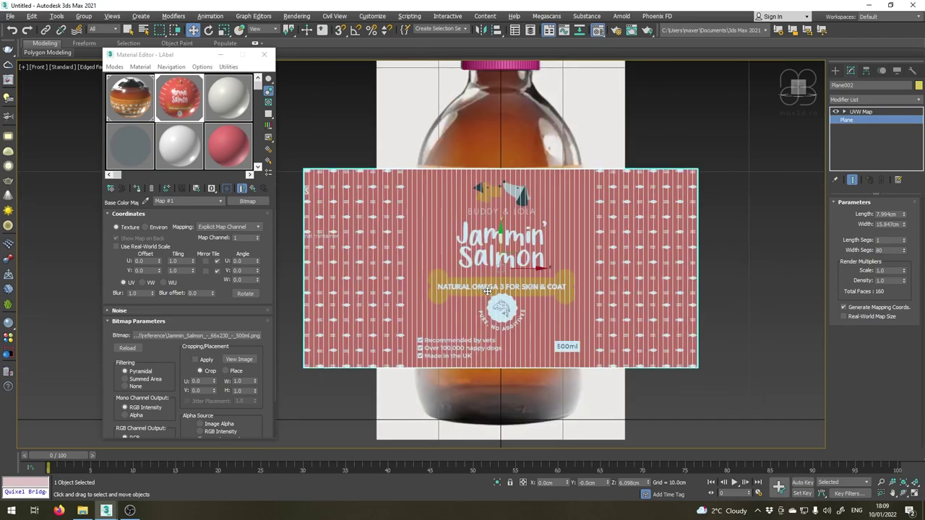
Switch to the Top view and unhide the bottle body around the label plane.
{"action": "key", "text": "t"}
{"action": "right_click", "coordinate": [476, 272]}
{"action": "left_click", "coordinate": [519, 218]}
{"action": "scroll", "coordinate": [502, 168], "scroll_direction": "down", "scroll_amount": 4}
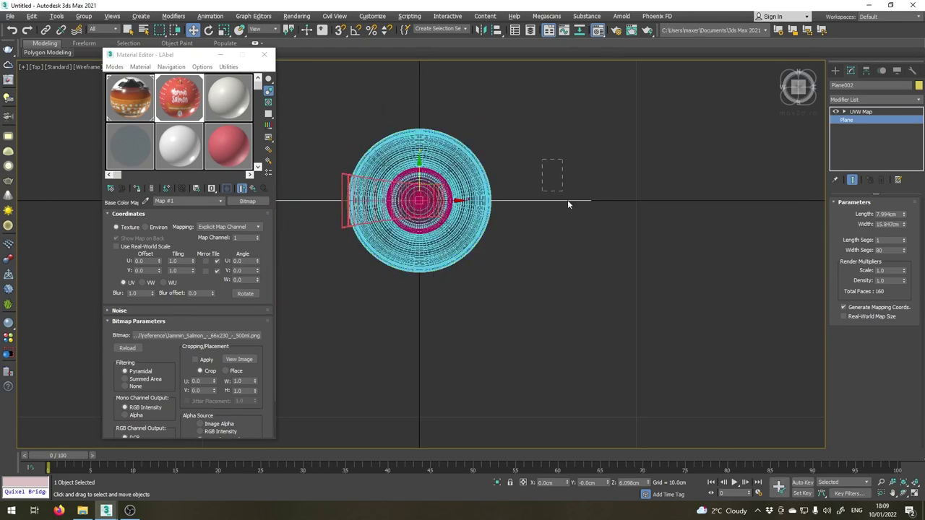
Move the label plane along Y to about -3.315 cm so it sits just in front of the bottle's surface.
{"action": "left_click", "coordinate": [860, 111]}
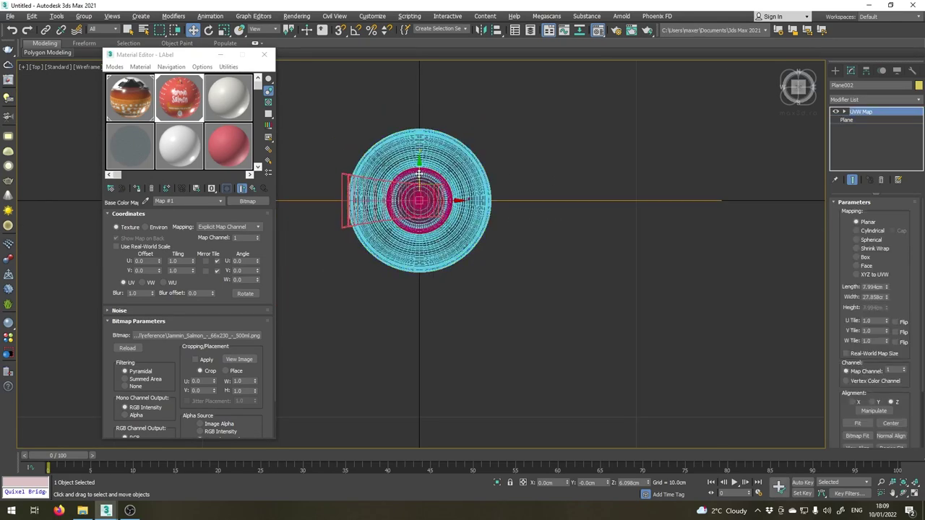
{"action": "left_click_drag", "start_coordinate": [416, 174], "coordinate": [403, 250]}
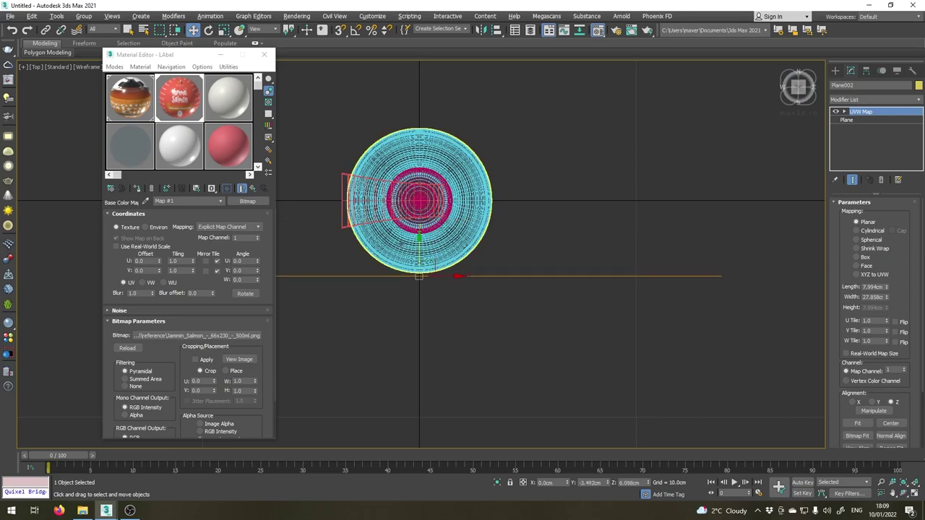
{"action": "scroll", "coordinate": [419, 293], "scroll_direction": "up", "scroll_amount": 4}
{"action": "scroll", "coordinate": [428, 247], "scroll_direction": "down", "scroll_amount": 2}
{"action": "scroll", "coordinate": [426, 249], "scroll_direction": "up", "scroll_amount": 3}
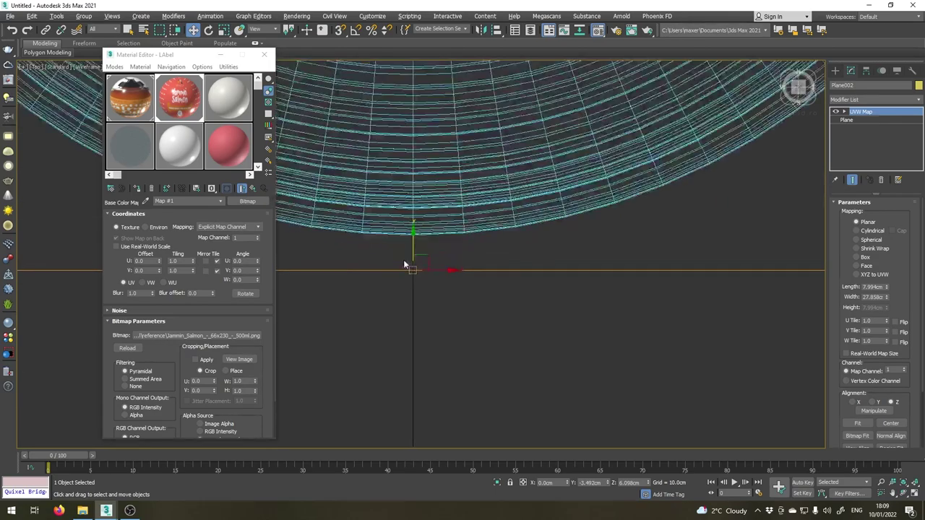
{"action": "left_click_drag", "start_coordinate": [417, 253], "coordinate": [416, 190]}
{"action": "scroll", "coordinate": [386, 228], "scroll_direction": "up", "scroll_amount": 2}
{"action": "scroll", "coordinate": [386, 228], "scroll_direction": "up", "scroll_amount": 3}
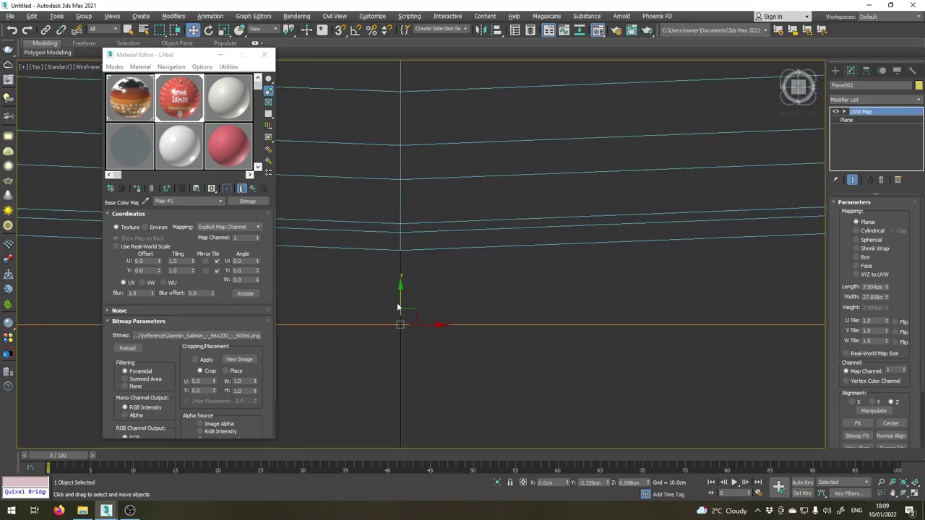
{"action": "left_click_drag", "start_coordinate": [400, 304], "coordinate": [402, 241]}
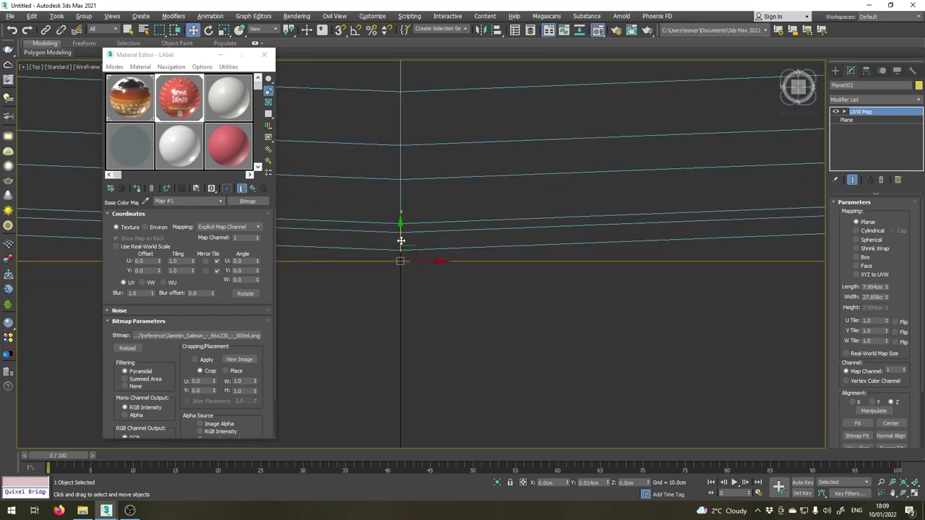
{"action": "scroll", "coordinate": [408, 264], "scroll_direction": "down", "scroll_amount": 2}
{"action": "scroll", "coordinate": [408, 265], "scroll_direction": "down", "scroll_amount": 5}
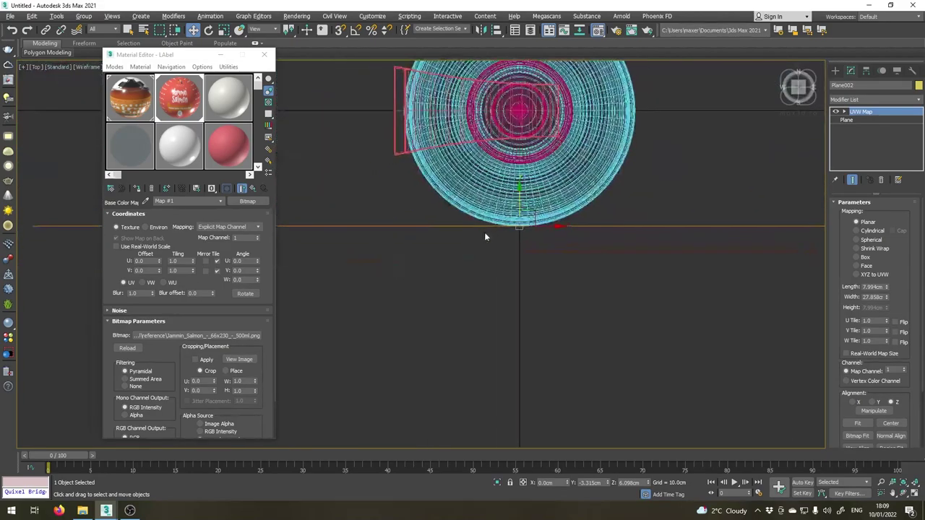
In the Perspective view, add a Bend modifier to the label plane with a 200-degree angle on the X axis.
{"action": "key", "text": "p"}
{"action": "key", "text": "z"}
{"action": "middle_click_drag", "start_coordinate": [470, 239], "coordinate": [478, 320], "text": "alt"}
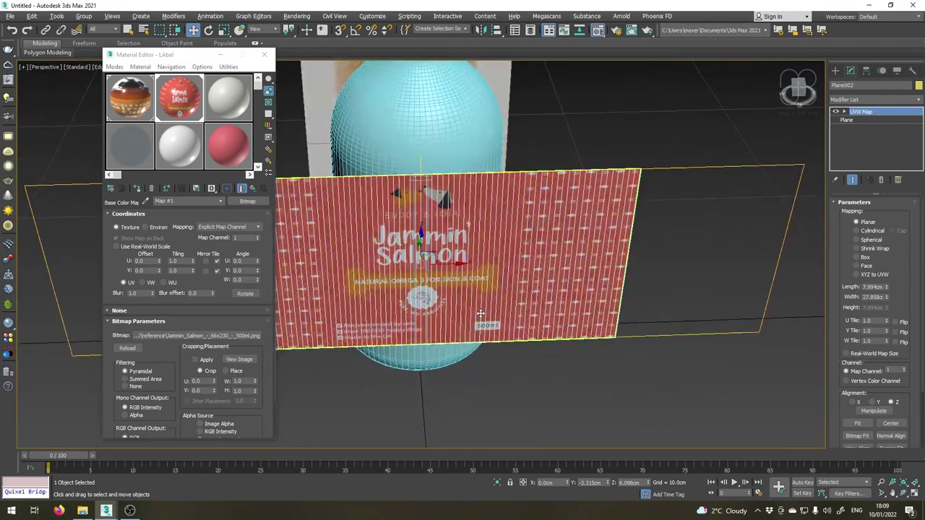
{"action": "scroll", "coordinate": [478, 320], "scroll_direction": "down", "scroll_amount": 2}
{"action": "middle_click_drag", "start_coordinate": [398, 240], "coordinate": [425, 236], "text": "alt"}
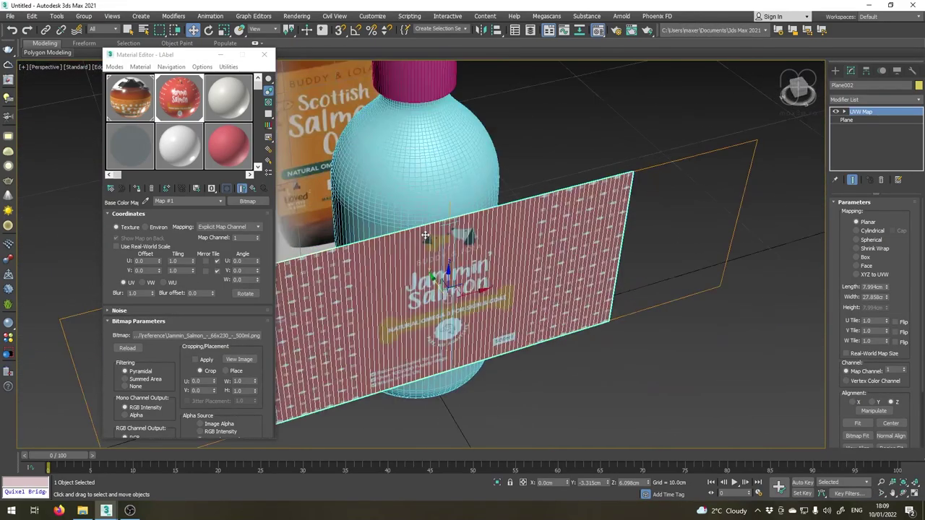
{"action": "left_click", "coordinate": [920, 99]}
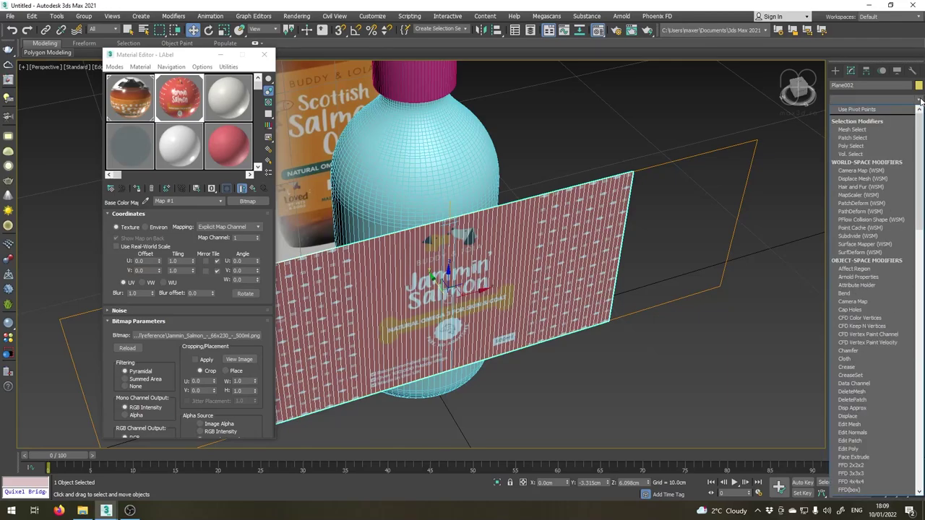
{"action": "left_click", "coordinate": [851, 294]}
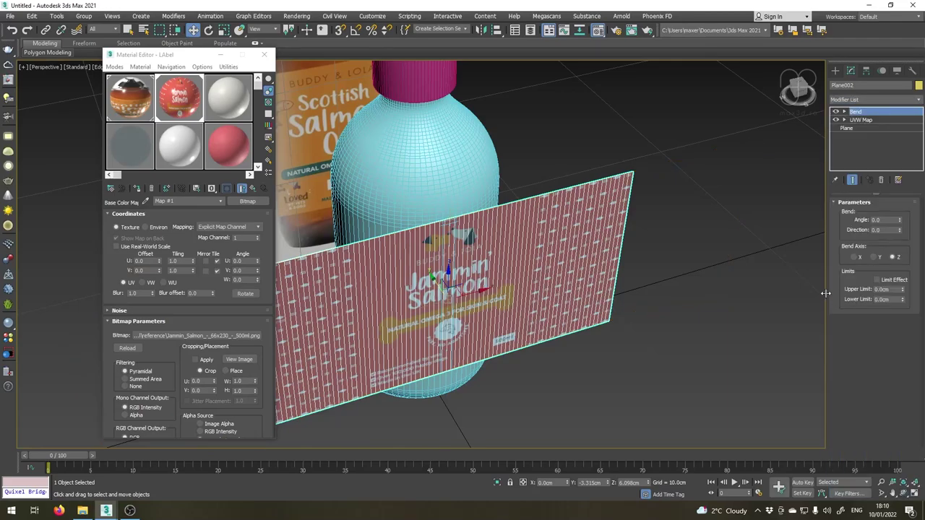
{"action": "left_click", "coordinate": [899, 223]}
{"action": "left_click", "coordinate": [855, 257]}
{"action": "key", "text": "z"}
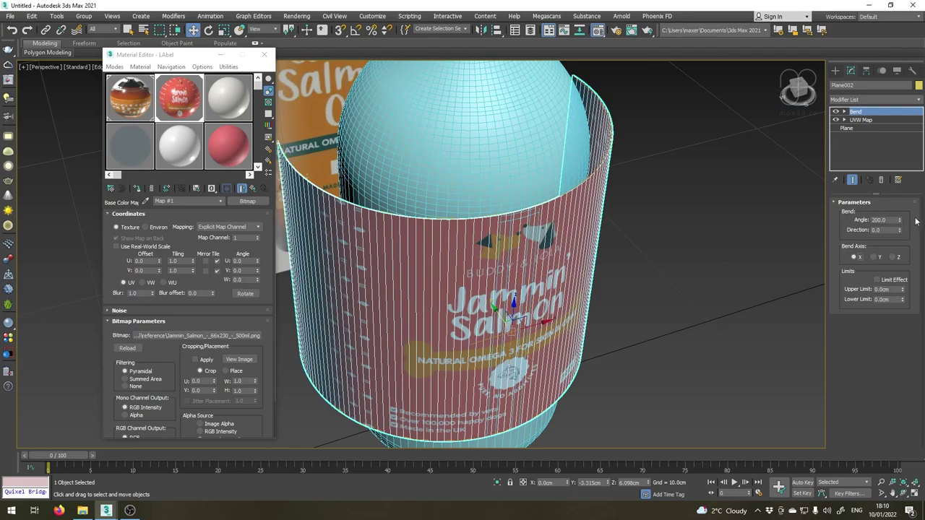
Increase the label's Bend angle to 273.5 degrees, matching its curve to the bottle's outline in the Top view.
{"action": "left_click_drag", "start_coordinate": [900, 222], "coordinate": [900, 217]}
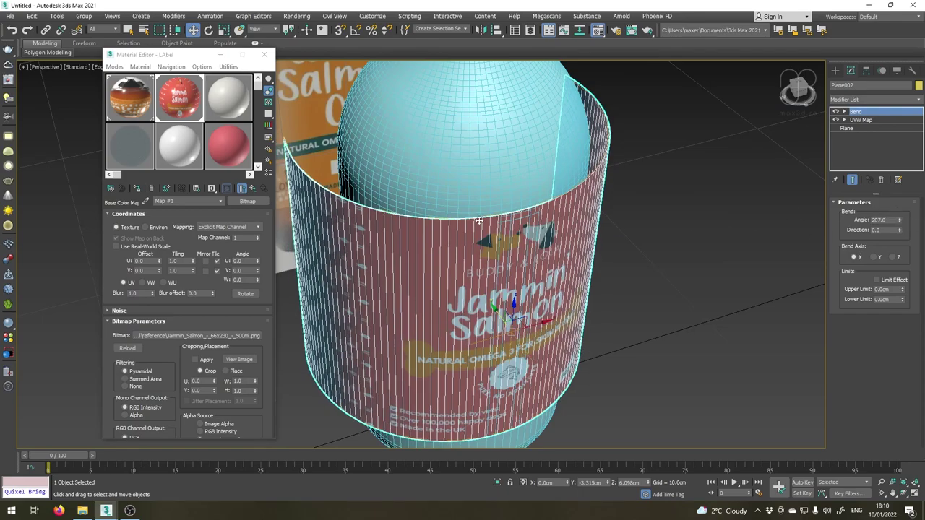
{"action": "key", "text": "t"}
{"action": "key", "text": "z"}
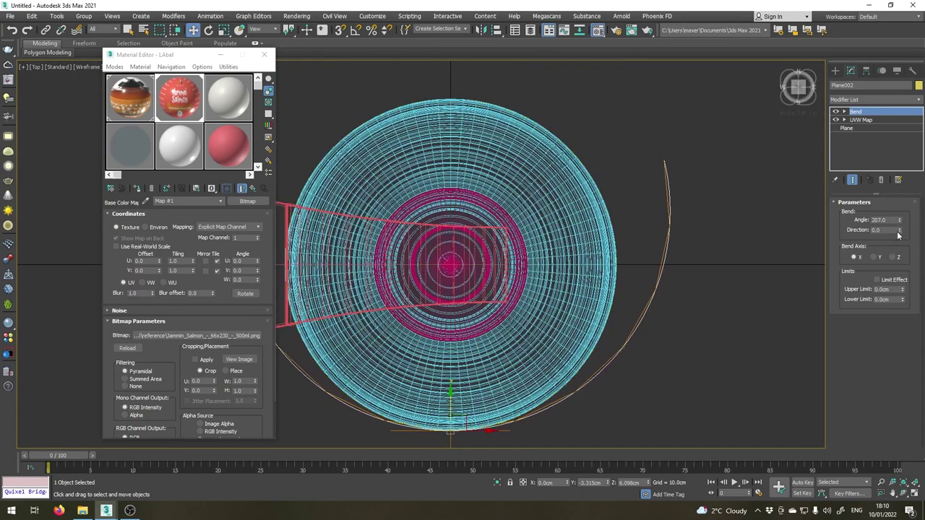
{"action": "left_click_drag", "start_coordinate": [900, 221], "coordinate": [864, 155]}
{"action": "scroll", "coordinate": [505, 162], "scroll_direction": "up", "scroll_amount": 8}
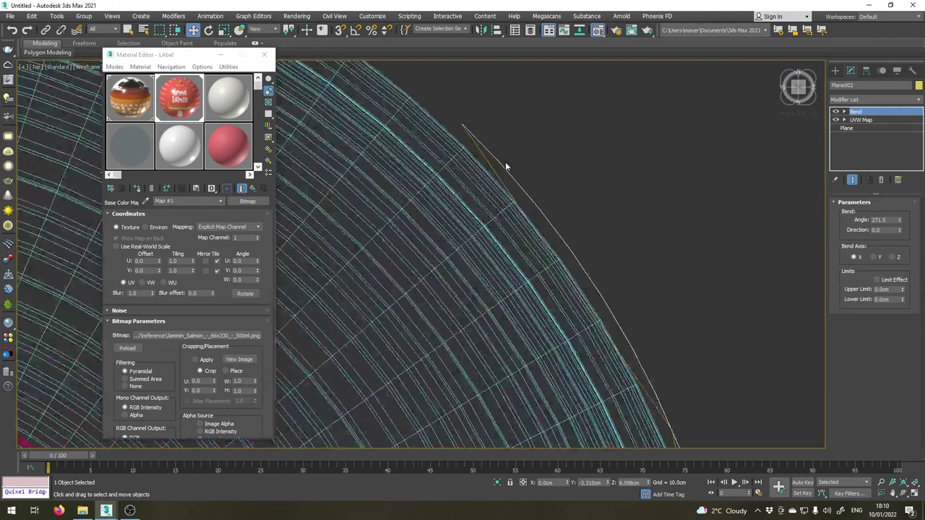
{"action": "left_click_drag", "start_coordinate": [899, 221], "coordinate": [901, 220]}
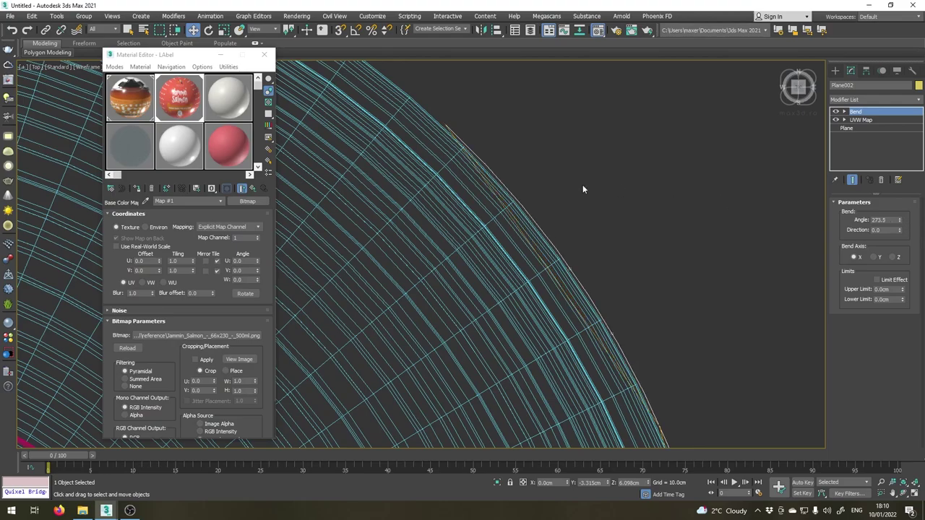
Reduce the label plane's width segments to 62, comparing its curve with the bottle's front edge.
{"action": "scroll", "coordinate": [506, 202], "scroll_direction": "down", "scroll_amount": 10}
{"action": "scroll", "coordinate": [403, 335], "scroll_direction": "up", "scroll_amount": 10}
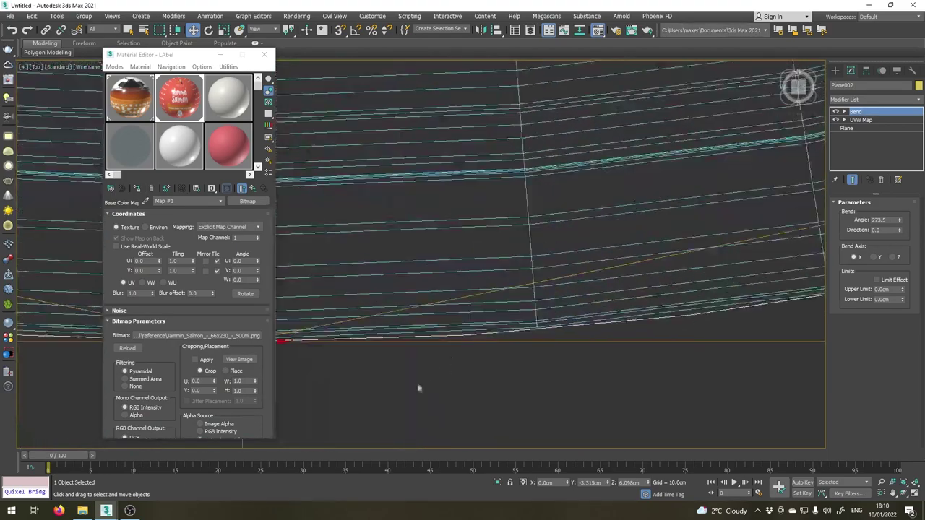
{"action": "middle_click_drag", "start_coordinate": [409, 390], "coordinate": [455, 356]}
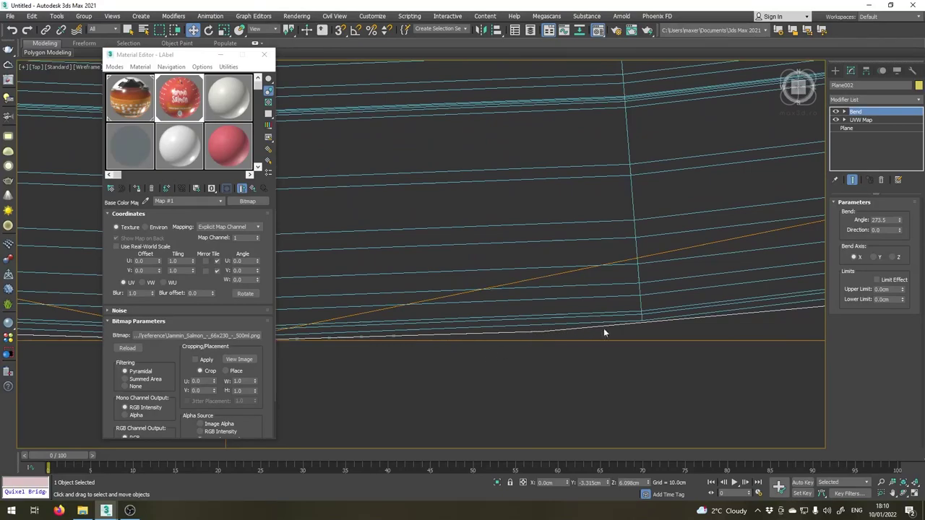
{"action": "scroll", "coordinate": [640, 320], "scroll_direction": "down", "scroll_amount": 3}
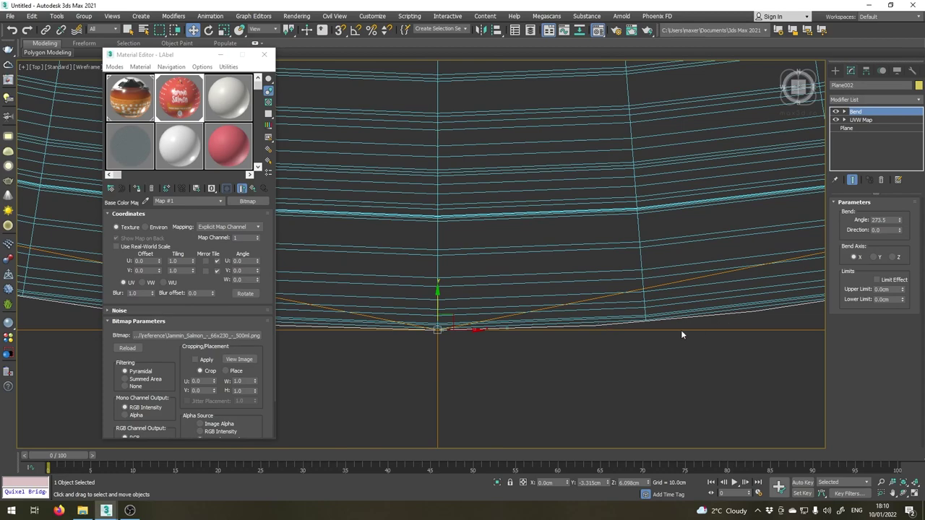
{"action": "left_click", "coordinate": [847, 128]}
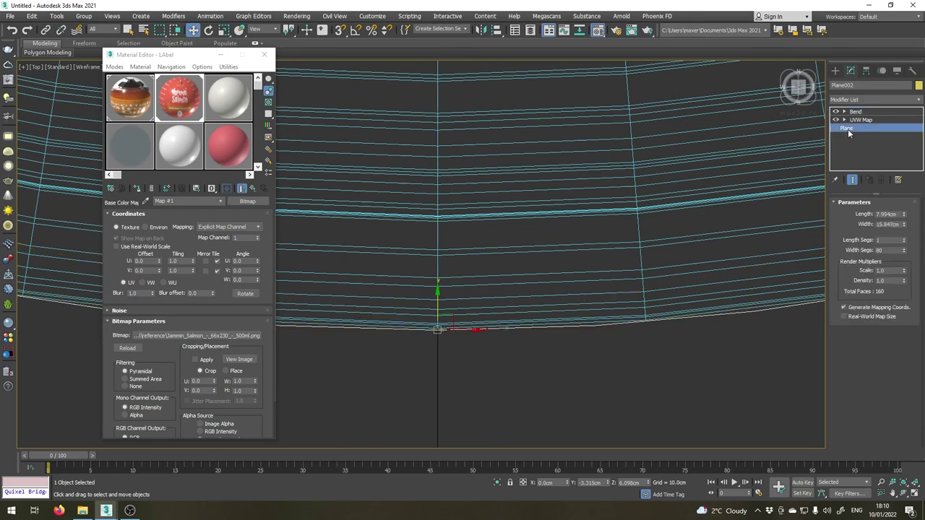
{"action": "left_click", "coordinate": [904, 252]}
{"action": "left_click", "coordinate": [904, 252]}
{"action": "left_click", "coordinate": [904, 252]}
{"action": "left_click", "coordinate": [904, 252]}
{"action": "left_click", "coordinate": [904, 252]}
{"action": "left_click", "coordinate": [904, 252]}
{"action": "left_click", "coordinate": [904, 252]}
{"action": "left_click", "coordinate": [904, 252]}
{"action": "left_click", "coordinate": [904, 252]}
{"action": "left_click", "coordinate": [904, 252]}
{"action": "left_click", "coordinate": [904, 252]}
{"action": "left_click", "coordinate": [904, 253]}
{"action": "left_click", "coordinate": [904, 252]}
{"action": "left_click", "coordinate": [904, 252]}
{"action": "left_click", "coordinate": [904, 253]}
{"action": "left_click", "coordinate": [904, 252]}
{"action": "left_click", "coordinate": [904, 252]}
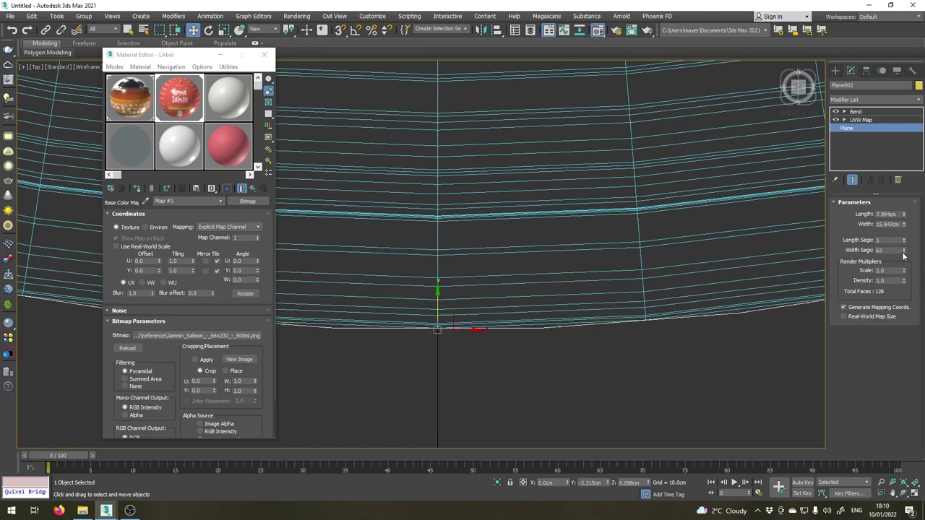
{"action": "left_click", "coordinate": [905, 252]}
{"action": "mouse_move", "coordinate": [679, 346]}
{"action": "middle_mouse_down", "text": "alt"}
{"action": "mouse_move", "coordinate": [429, 378]}
{"action": "mouse_move", "coordinate": [664, 341]}
{"action": "middle_mouse_up", "text": "alt"}
{"action": "scroll", "coordinate": [513, 318], "scroll_direction": "down", "scroll_amount": 10}
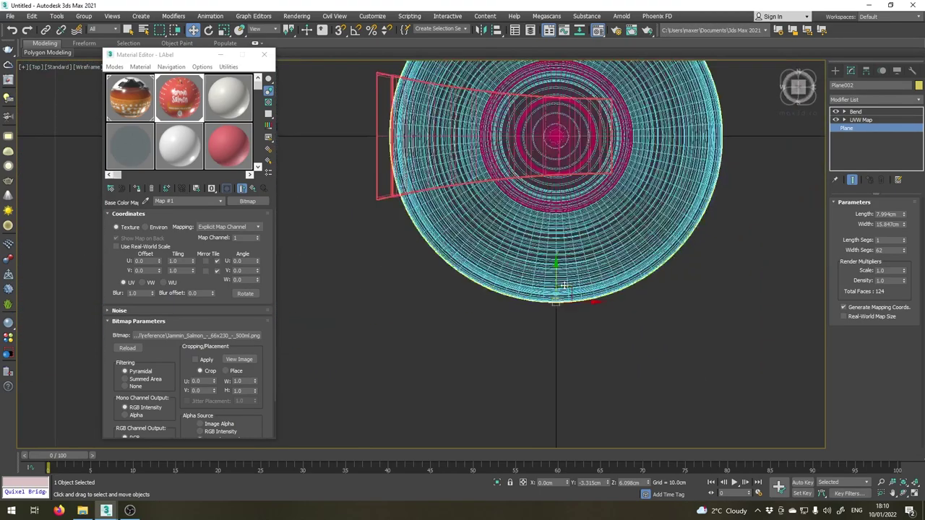
Return to the label's Bend modifier, deselect the label in the Perspective view and turn off the edged-faces display.
{"action": "left_click", "coordinate": [855, 112]}
{"action": "middle_click_drag", "start_coordinate": [556, 224], "coordinate": [457, 226]}
{"action": "scroll", "coordinate": [456, 226], "scroll_direction": "down", "scroll_amount": 3}
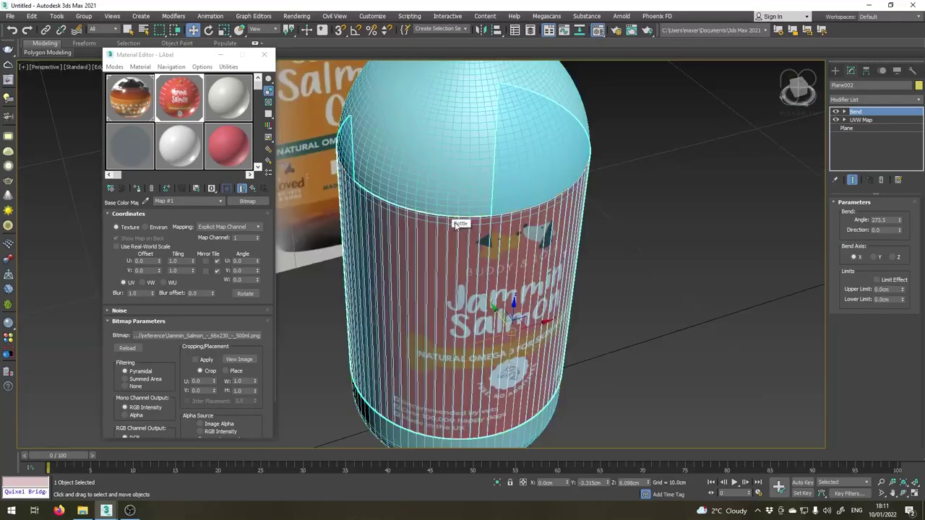
{"action": "middle_click_drag", "start_coordinate": [456, 225], "coordinate": [388, 181]}
{"action": "middle_click_drag", "start_coordinate": [388, 267], "coordinate": [437, 238], "text": "alt"}
{"action": "scroll", "coordinate": [388, 237], "scroll_direction": "down", "scroll_amount": 3}
{"action": "left_click", "coordinate": [604, 233]}
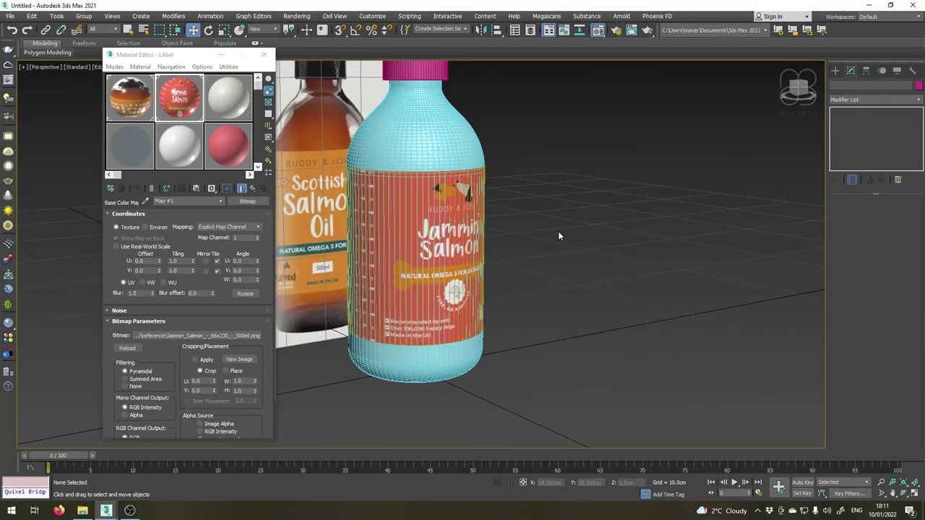
{"action": "key", "text": "F3"}
{"action": "key", "text": "F3"}
{"action": "key", "text": "F4"}
Scale the two recessed polygons under the pump nozzle along Y to about 83%, then leave polygon editing.
{"action": "scroll", "coordinate": [557, 237], "scroll_direction": "down", "scroll_amount": 3}
{"action": "mouse_move", "coordinate": [495, 268]}
{"action": "middle_mouse_down", "text": "alt"}
{"action": "mouse_move", "coordinate": [444, 246]}
{"action": "mouse_move", "coordinate": [488, 248]}
{"action": "middle_mouse_up", "text": "alt"}
{"action": "scroll", "coordinate": [427, 78], "scroll_direction": "up", "scroll_amount": 4}
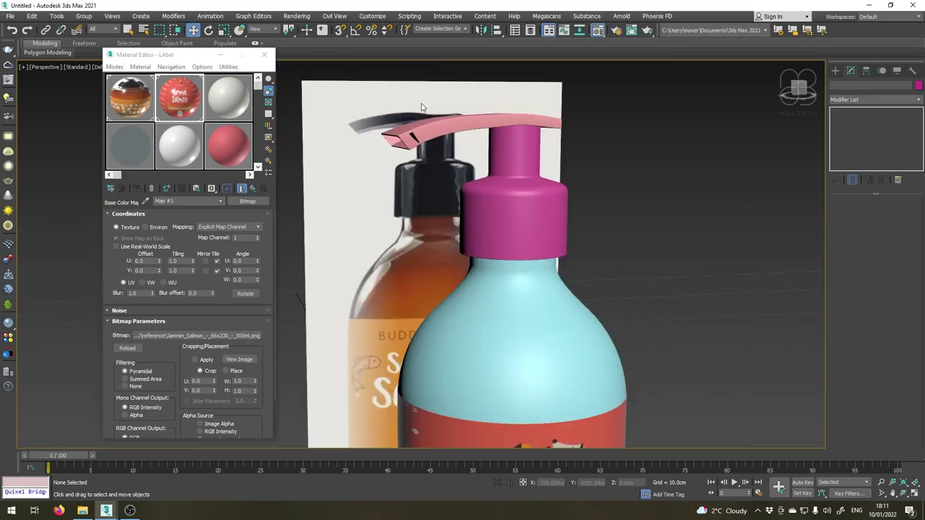
{"action": "scroll", "coordinate": [422, 108], "scroll_direction": "up", "scroll_amount": 4}
{"action": "middle_click_drag", "start_coordinate": [422, 115], "coordinate": [512, 159]}
{"action": "left_click", "coordinate": [512, 159]}
{"action": "key", "text": "4"}
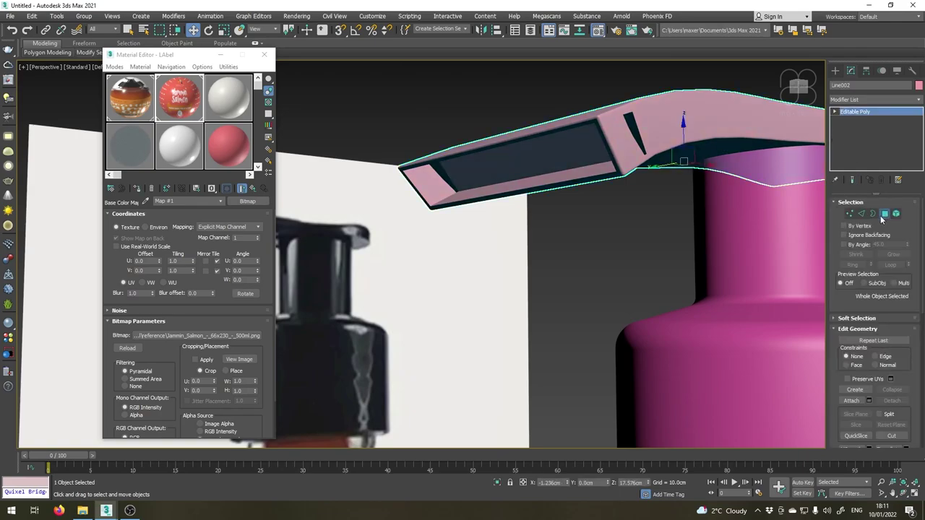
{"action": "left_click", "coordinate": [491, 168]}
{"action": "middle_click_drag", "start_coordinate": [518, 166], "coordinate": [434, 147], "text": "alt"}
{"action": "left_click", "coordinate": [224, 30]}
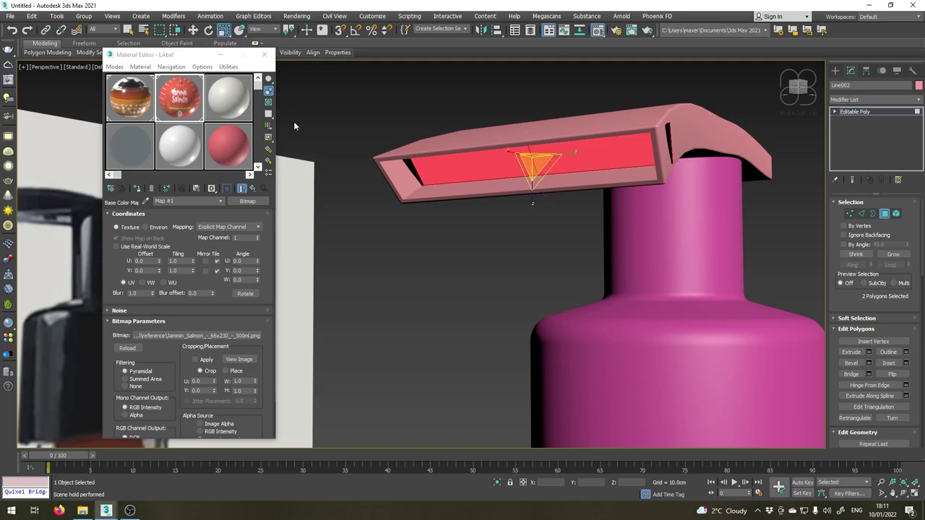
{"action": "left_click_drag", "start_coordinate": [571, 149], "coordinate": [566, 151]}
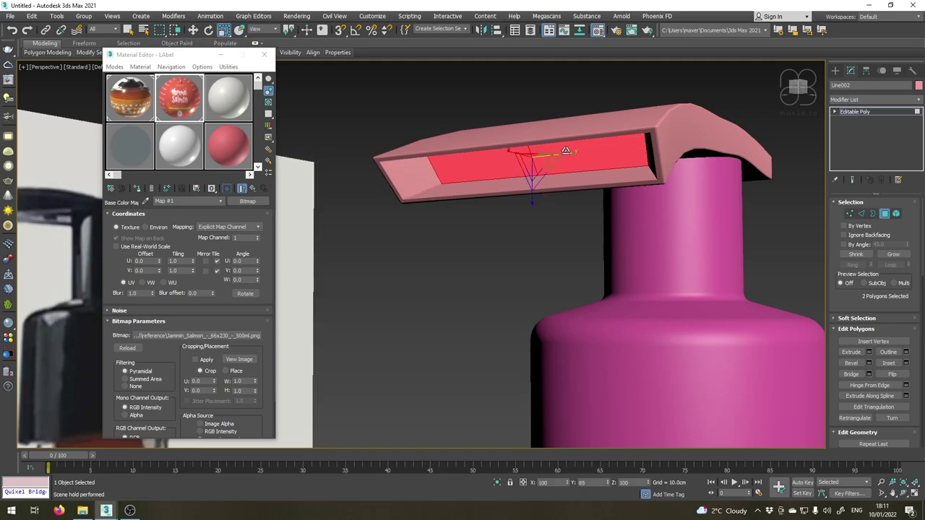
{"action": "left_click", "coordinate": [865, 109]}
Group the bottle, label and pump parts under the name Bottle, leaving the reference image plane out.
{"action": "scroll", "coordinate": [463, 174], "scroll_direction": "down", "scroll_amount": 5}
{"action": "middle_click_drag", "start_coordinate": [465, 177], "coordinate": [472, 347], "text": "alt"}
{"action": "scroll", "coordinate": [493, 282], "scroll_direction": "down", "scroll_amount": 3}
{"action": "middle_click_drag", "start_coordinate": [471, 347], "coordinate": [524, 246]}
{"action": "scroll", "coordinate": [477, 272], "scroll_direction": "down", "scroll_amount": 3}
{"action": "scroll", "coordinate": [474, 293], "scroll_direction": "up", "scroll_amount": 5}
{"action": "scroll", "coordinate": [522, 246], "scroll_direction": "down", "scroll_amount": 3}
{"action": "left_click_drag", "start_coordinate": [469, 134], "coordinate": [643, 405]}
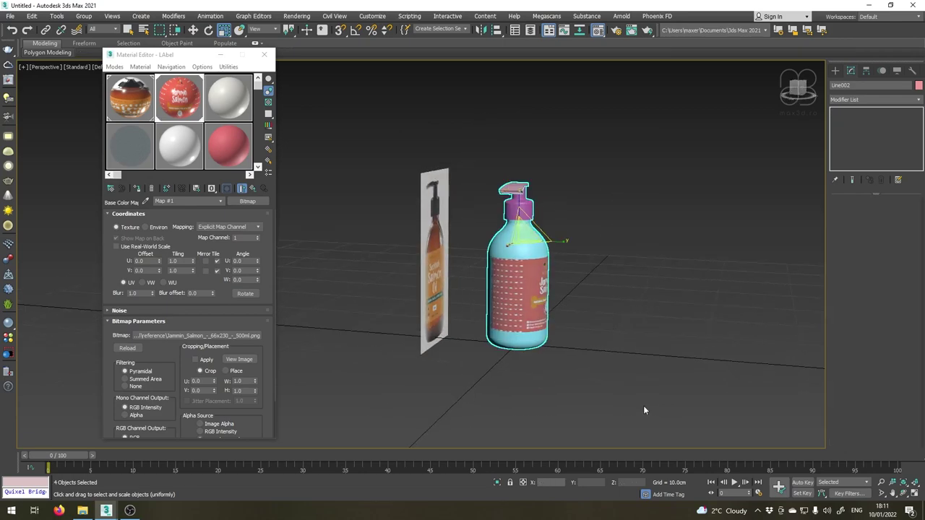
{"action": "left_click", "coordinate": [83, 16]}
{"action": "left_click", "coordinate": [90, 32]}
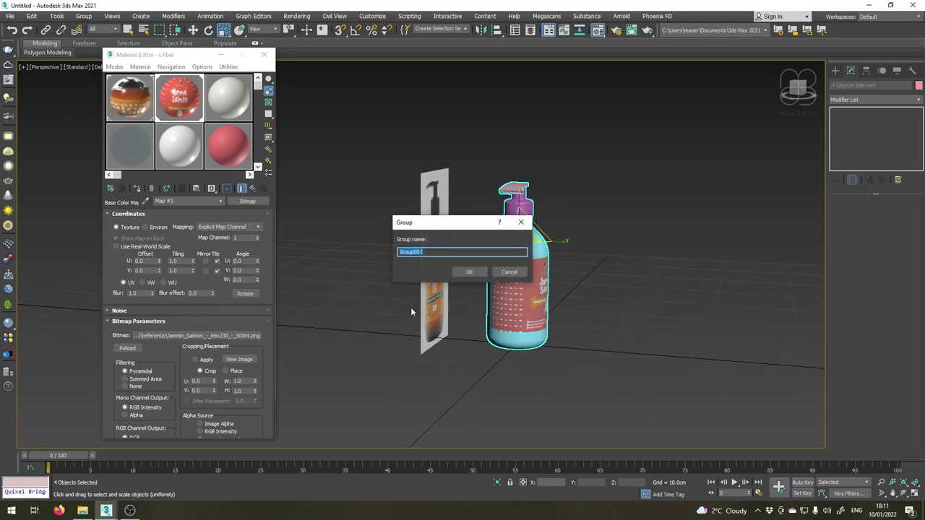
{"action": "type", "text": "Bottle"}
{"action": "key", "text": "Return"}
{"action": "key", "text": "z"}
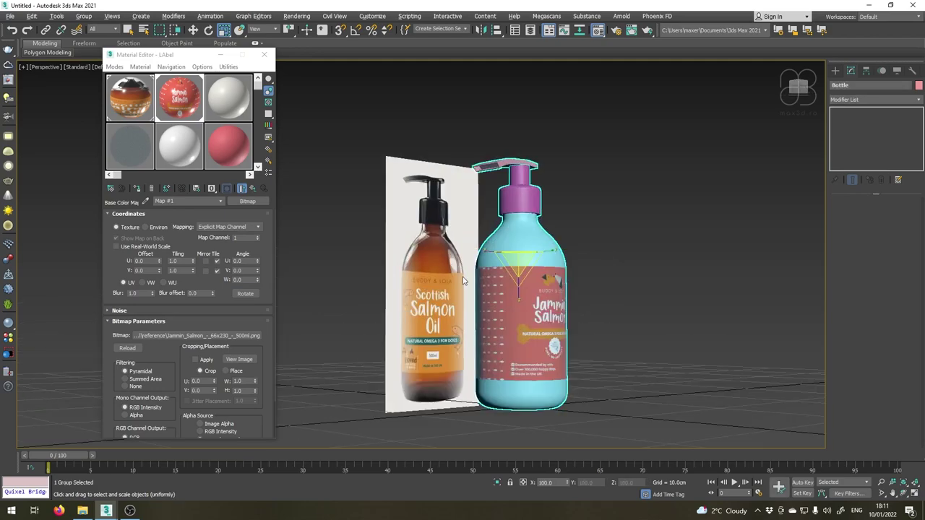
Save the scene as Bottle_01.max in a folder on Local Disk (F:).
{"action": "left_click", "coordinate": [11, 16]}
{"action": "left_click", "coordinate": [54, 101]}
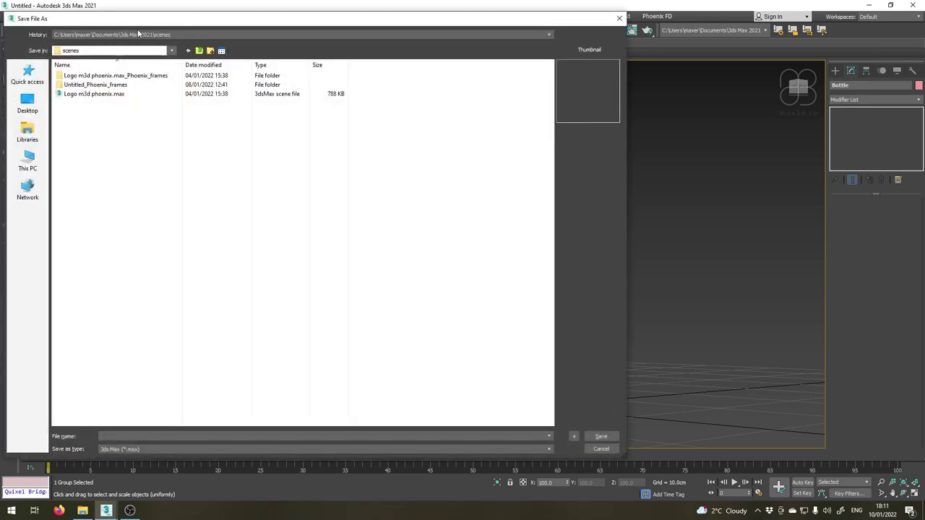
{"action": "left_click", "coordinate": [27, 161]}
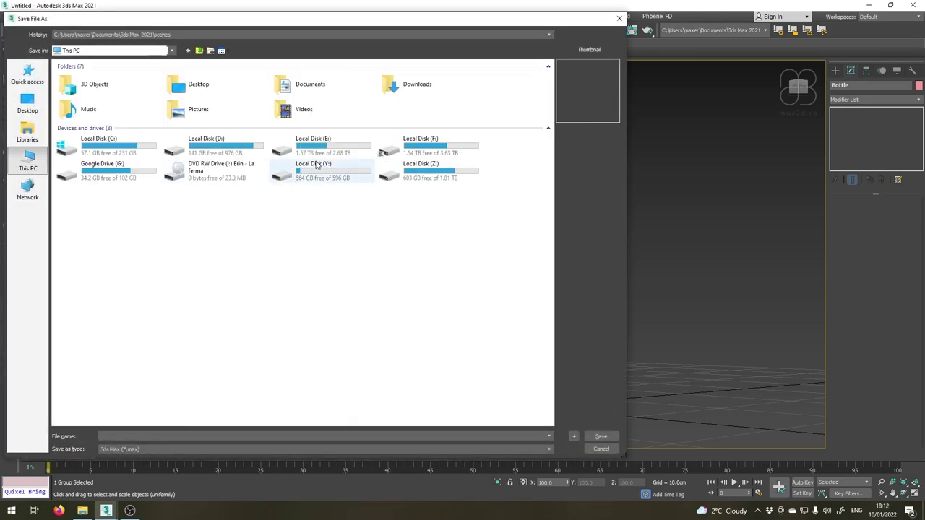
{"action": "double_click", "coordinate": [422, 145]}
{"action": "double_click", "coordinate": [68, 84]}
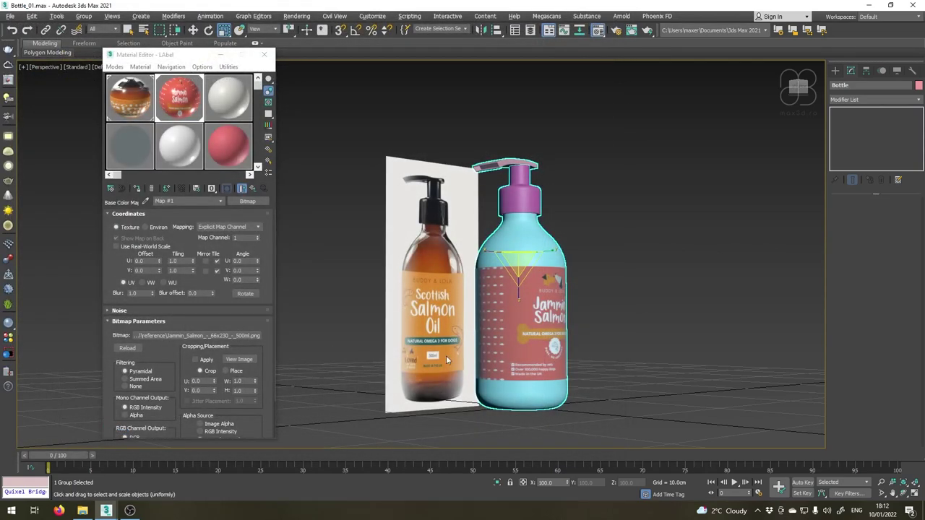
{"action": "scroll", "coordinate": [524, 284], "scroll_direction": "up", "scroll_amount": 5}
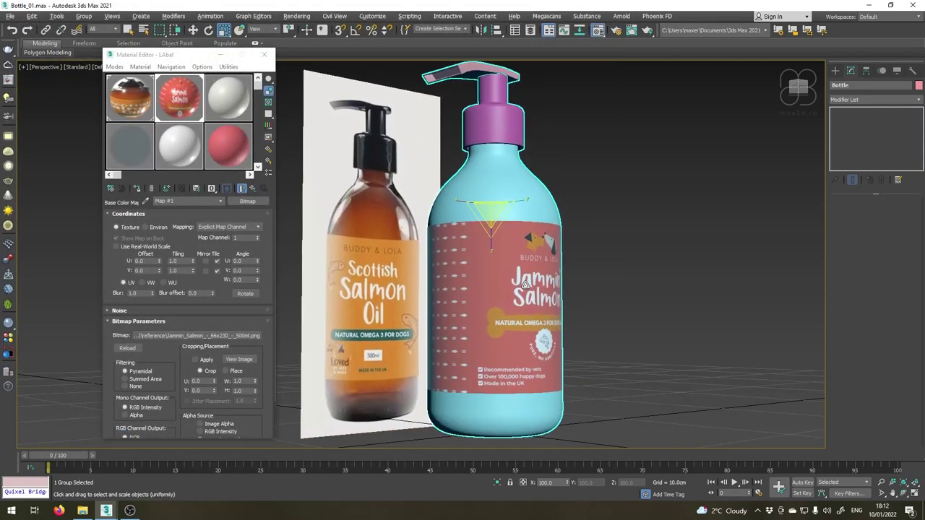
{"action": "scroll", "coordinate": [524, 284], "scroll_direction": "down", "scroll_amount": 2}
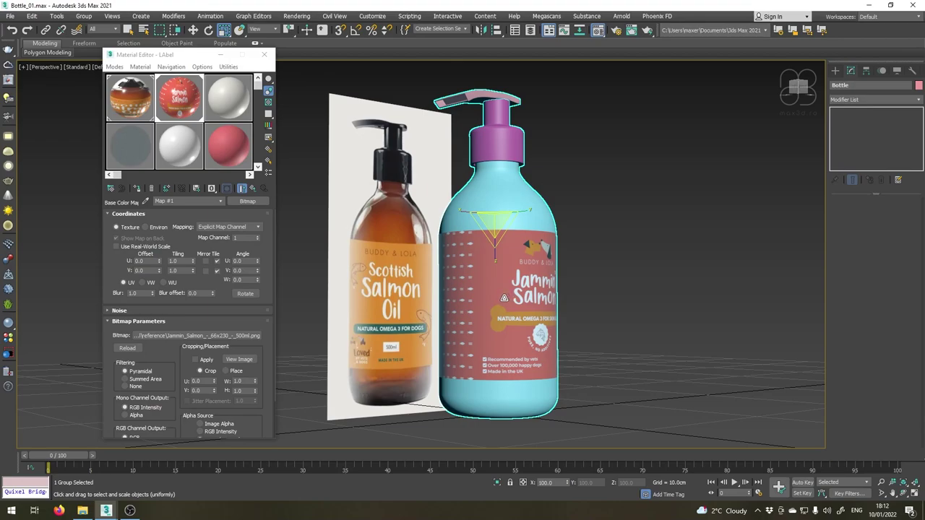